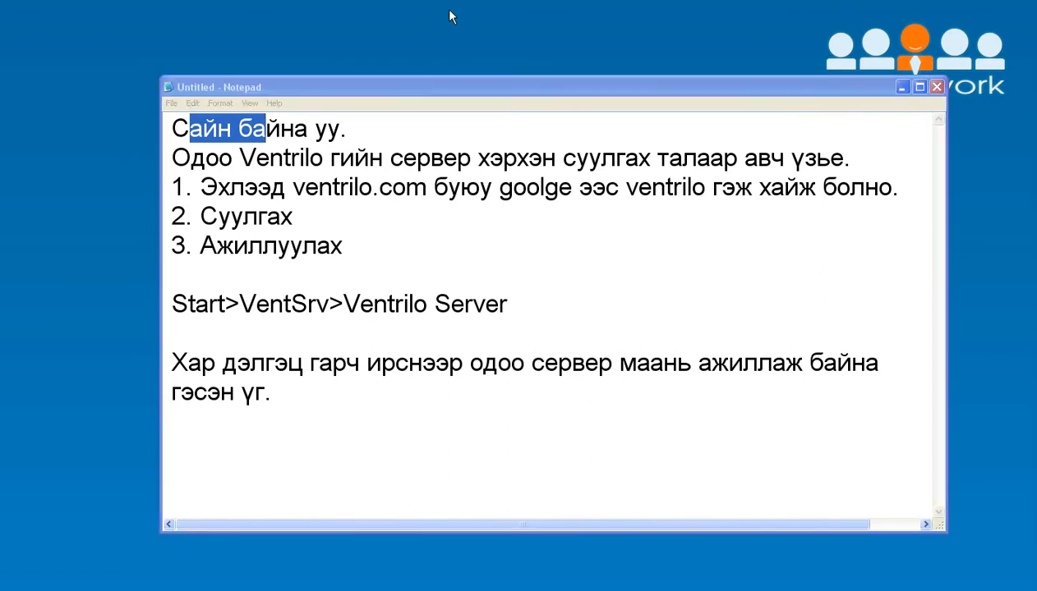
Step: Highlight the narration notes' lines on installing and running the server (Start>VentSrv>Ventrilo Server)
click(254, 94)
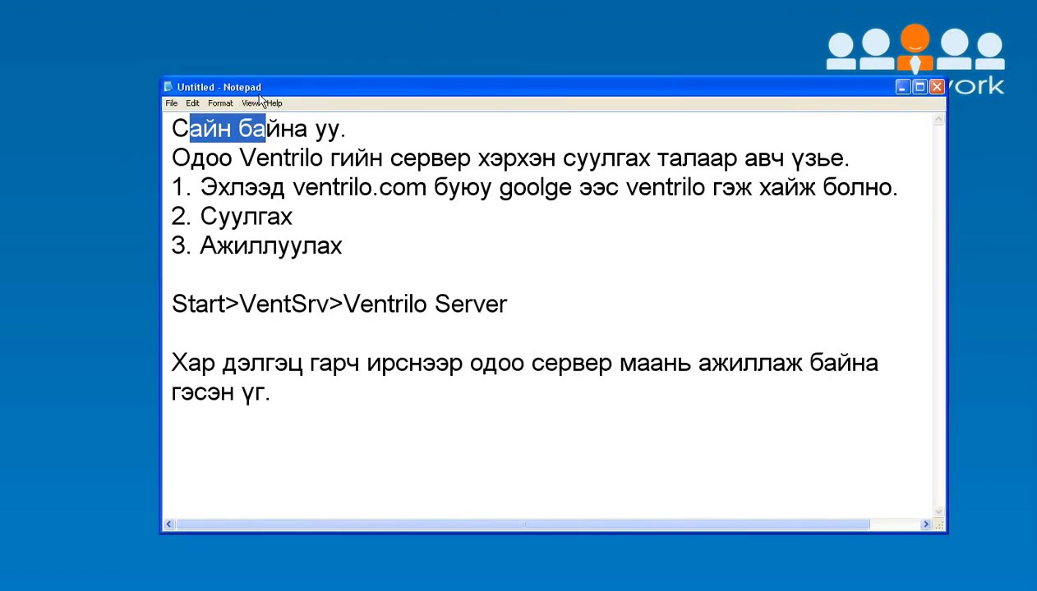
drag(305, 93, 264, 95)
drag(133, 129, 321, 133)
drag(133, 159, 828, 166)
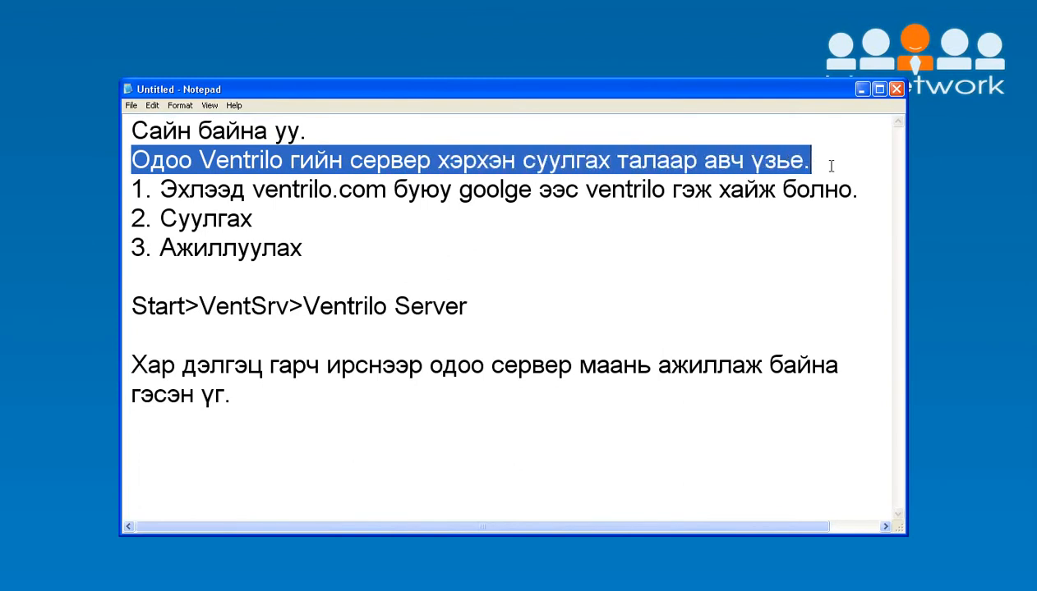
click(130, 191)
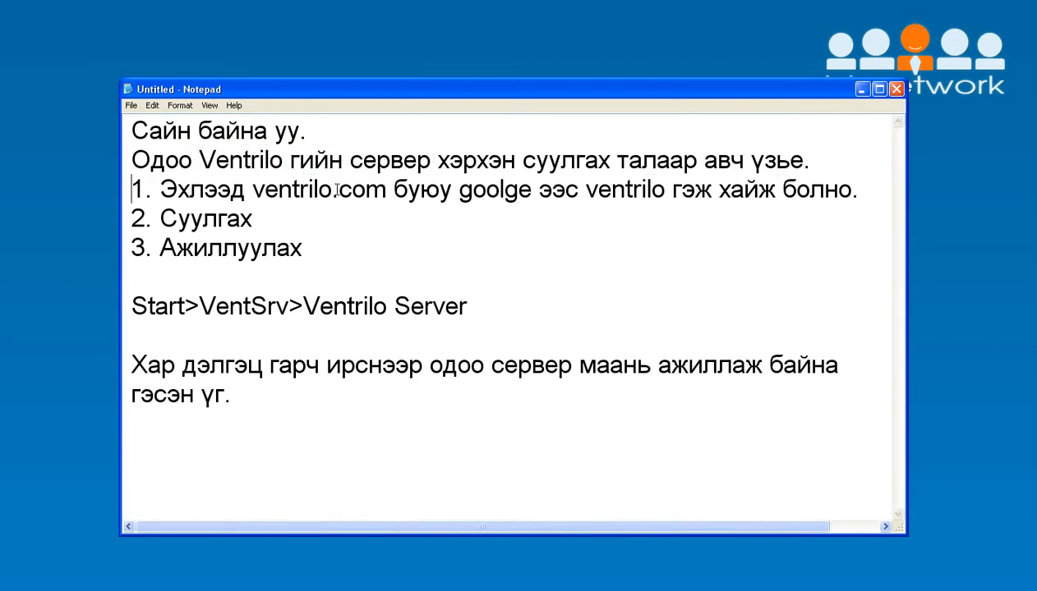
drag(565, 190, 858, 189)
drag(141, 220, 252, 220)
drag(131, 248, 337, 245)
drag(132, 306, 487, 310)
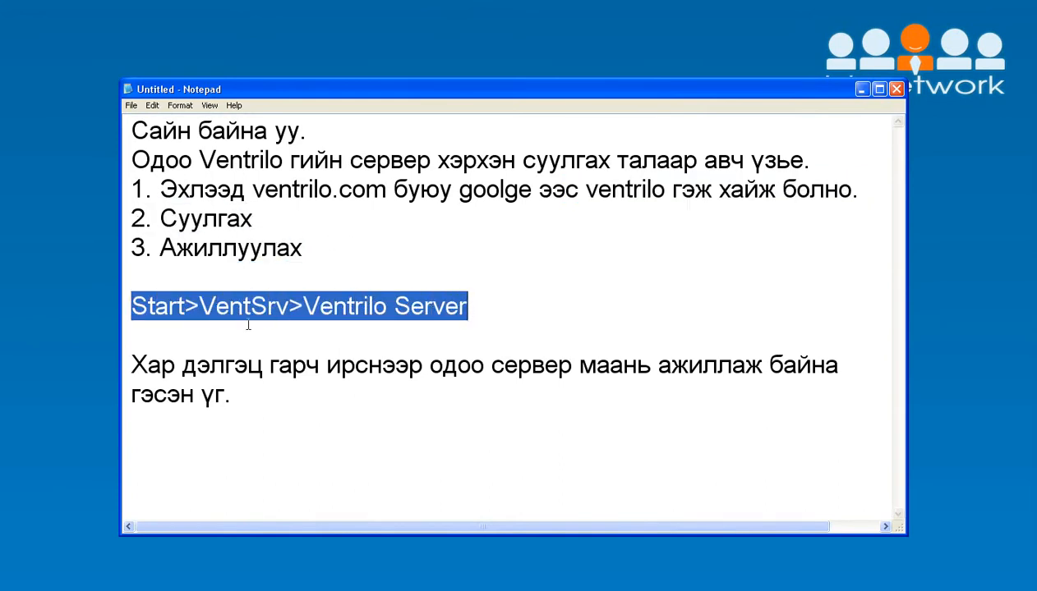
drag(144, 364, 866, 370)
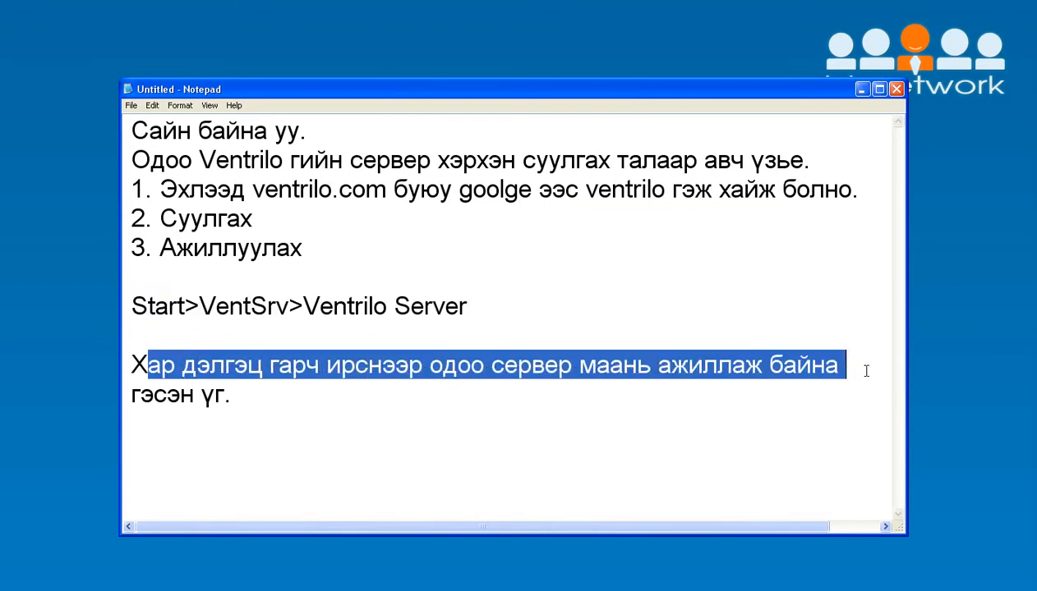
click(253, 399)
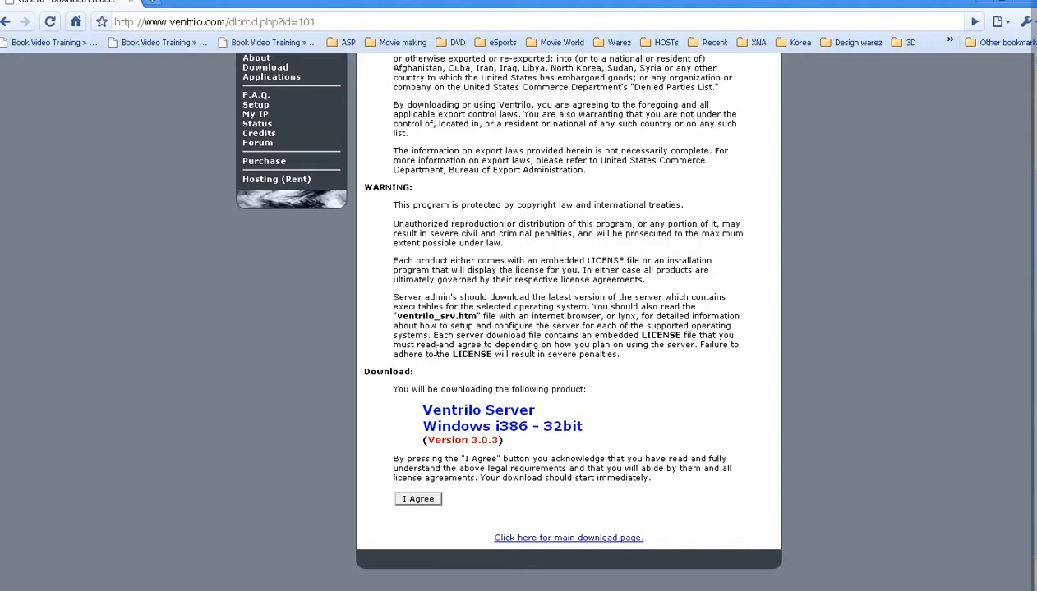
Step: Go to google.com, search for 'ventrilo', and jump straight to the top result
scroll(442, 291, up, 1)
scroll(442, 291, up, 1)
click(357, 23)
text(go)
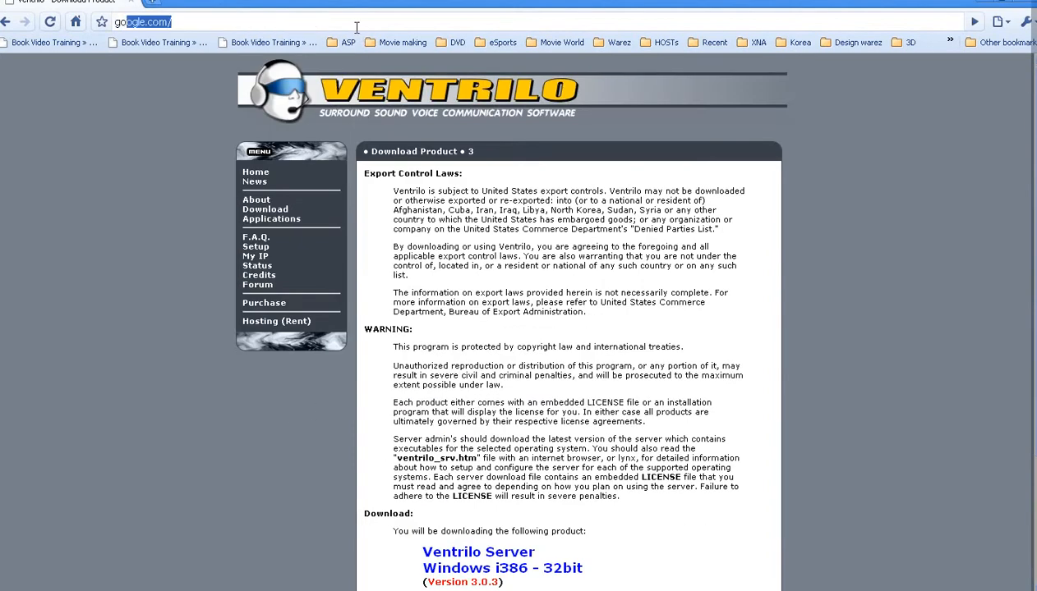
text(og)
key(Return)
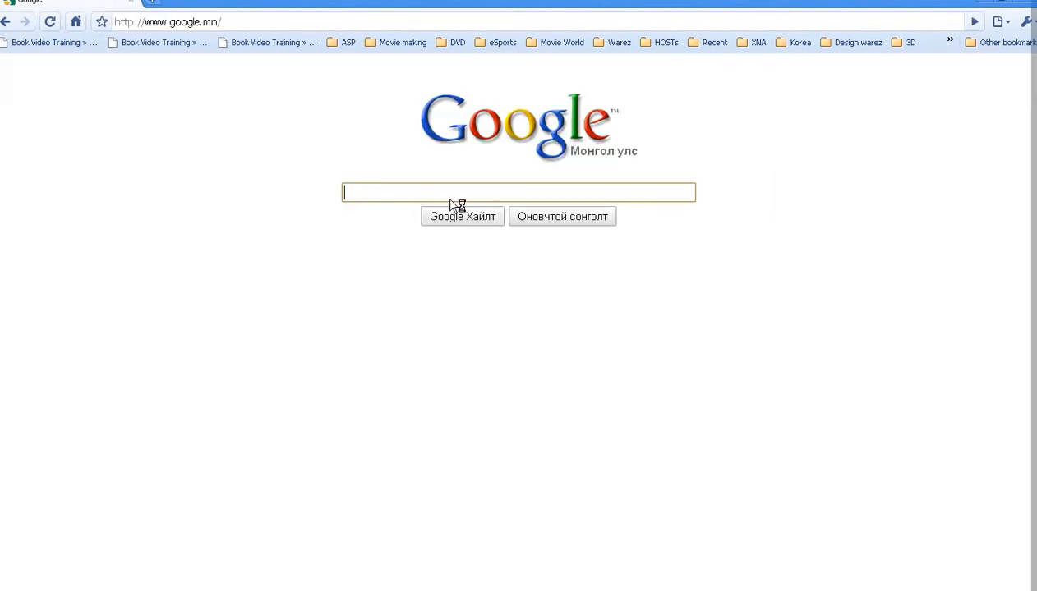
click(453, 192)
text(ventrilo)
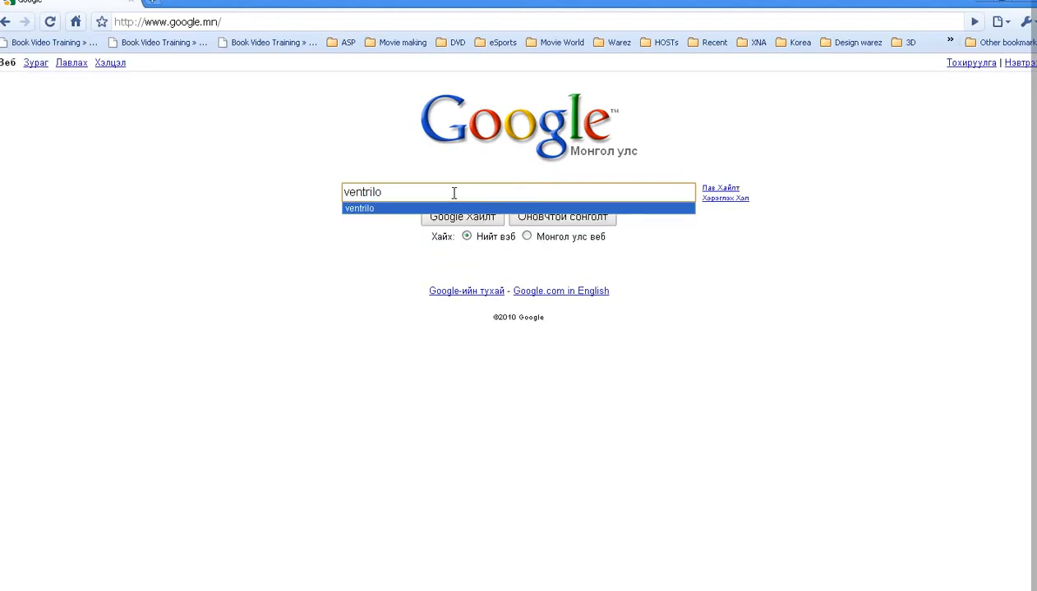
click(417, 133)
click(572, 223)
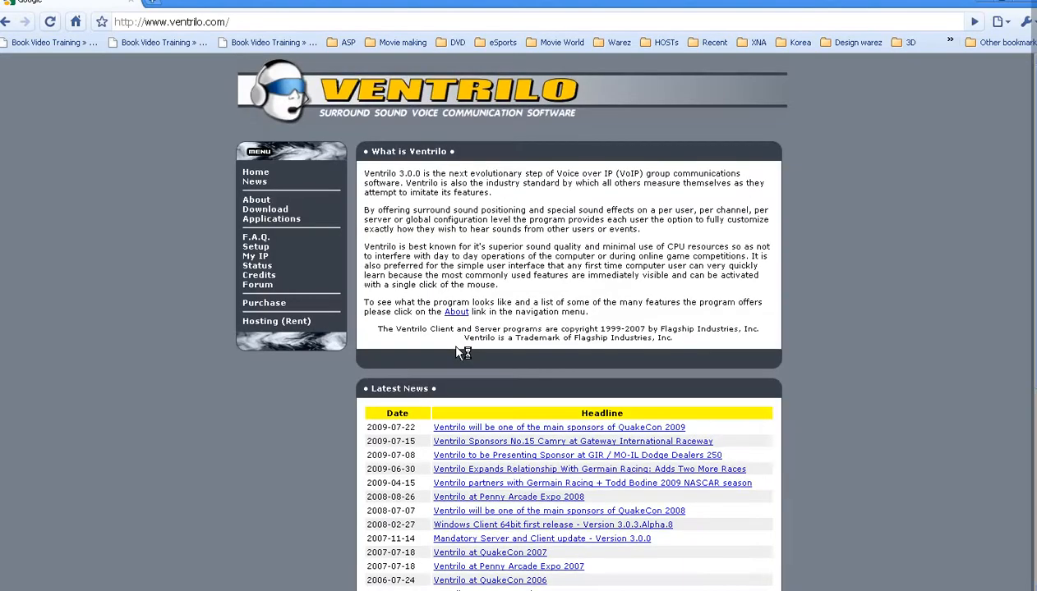
Step: Open the Ventrilo downloads page and choose the Windows i386 32-bit server download
click(274, 209)
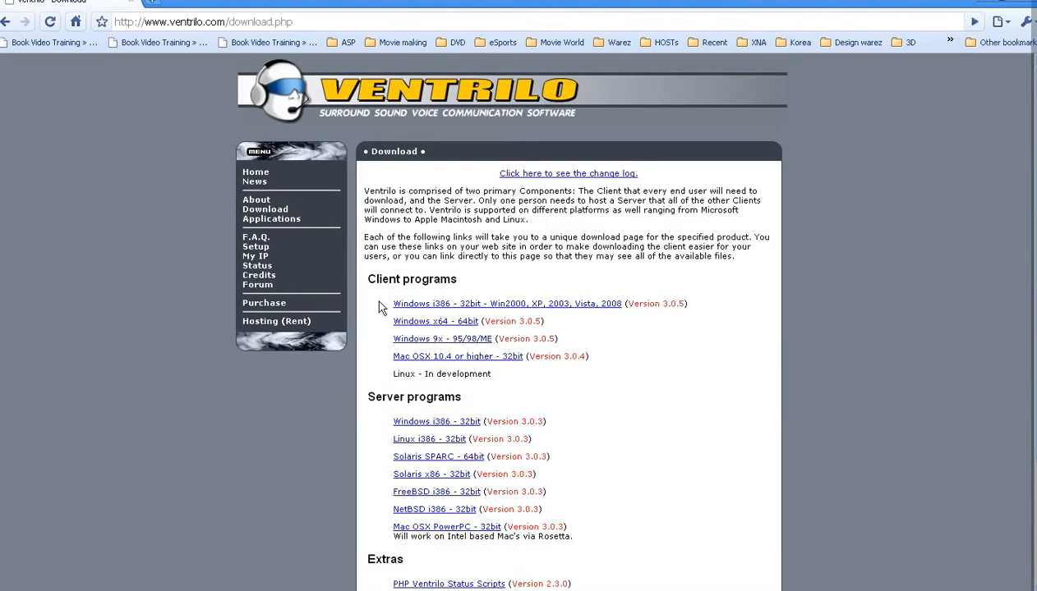
drag(363, 397, 457, 398)
click(455, 424)
scroll(493, 419, down, 3)
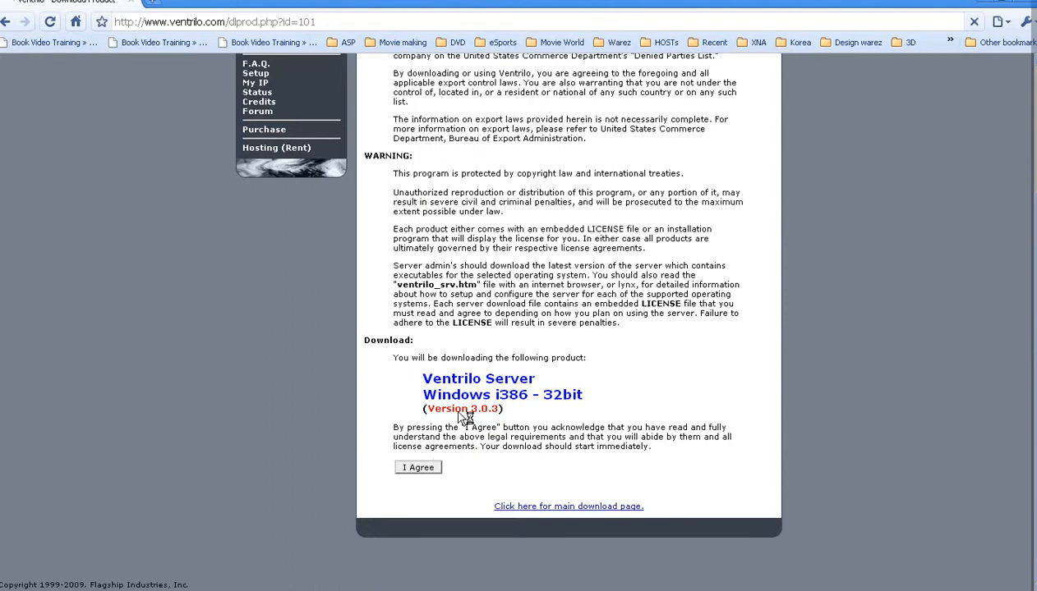
scroll(496, 308, up, 3)
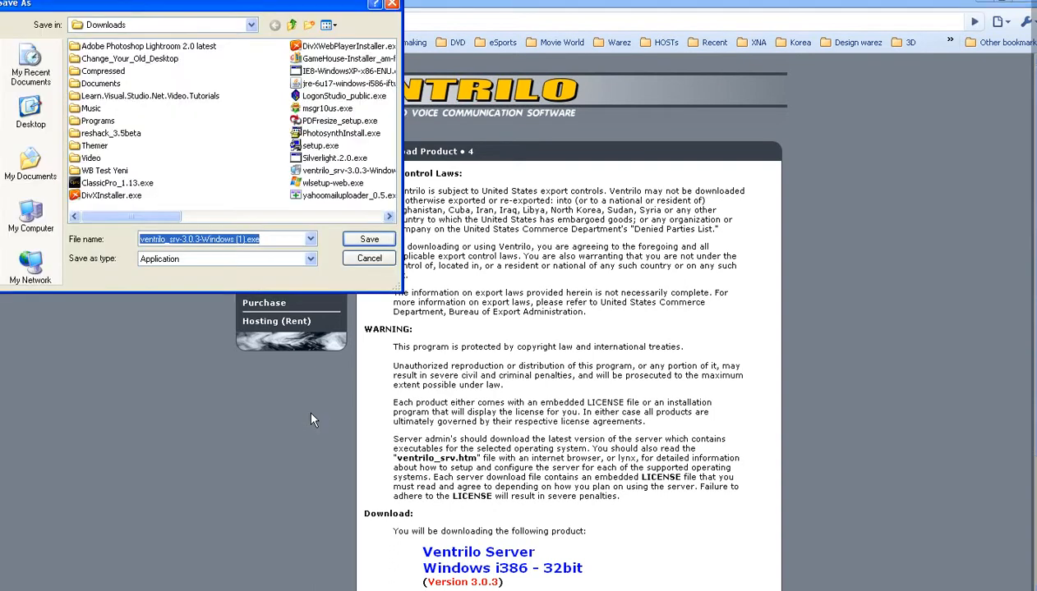
Step: Save ventrilo_srv-3.0.3-Windows.exe to Downloads, overwriting the existing copy
click(249, 240)
key(BackSpace)
key(BackSpace)
key(BackSpace)
key(BackSpace)
click(369, 239)
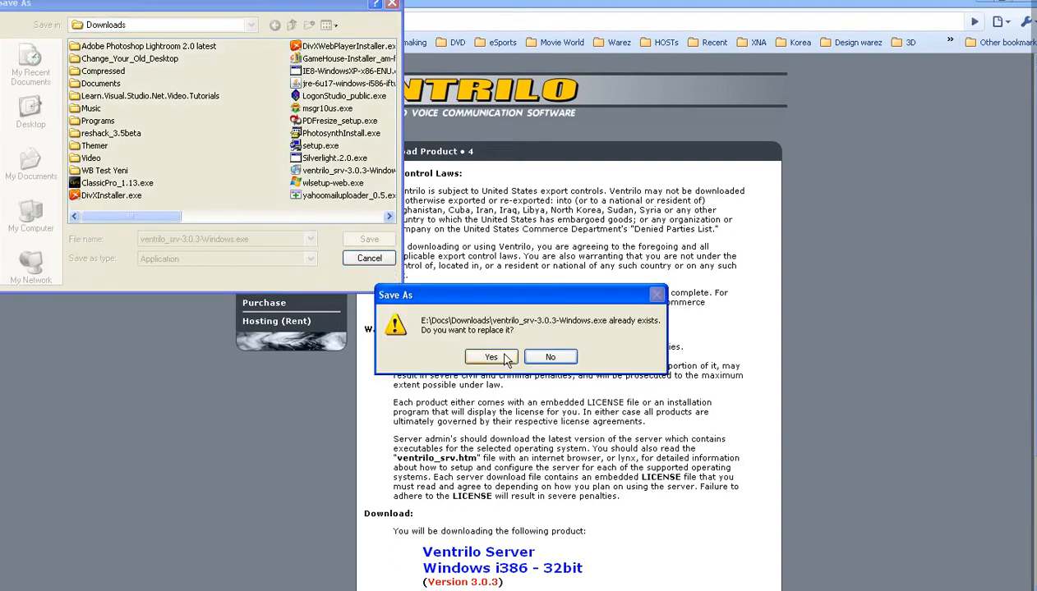
click(485, 359)
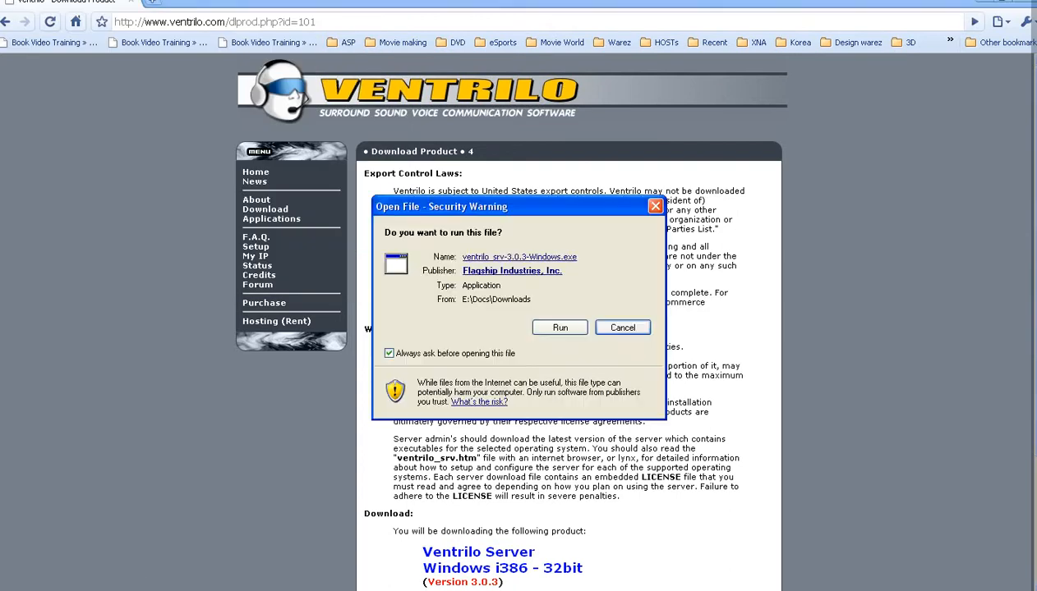
Step: Run the server installer through the setup wizard to a finished installation
click(535, 326)
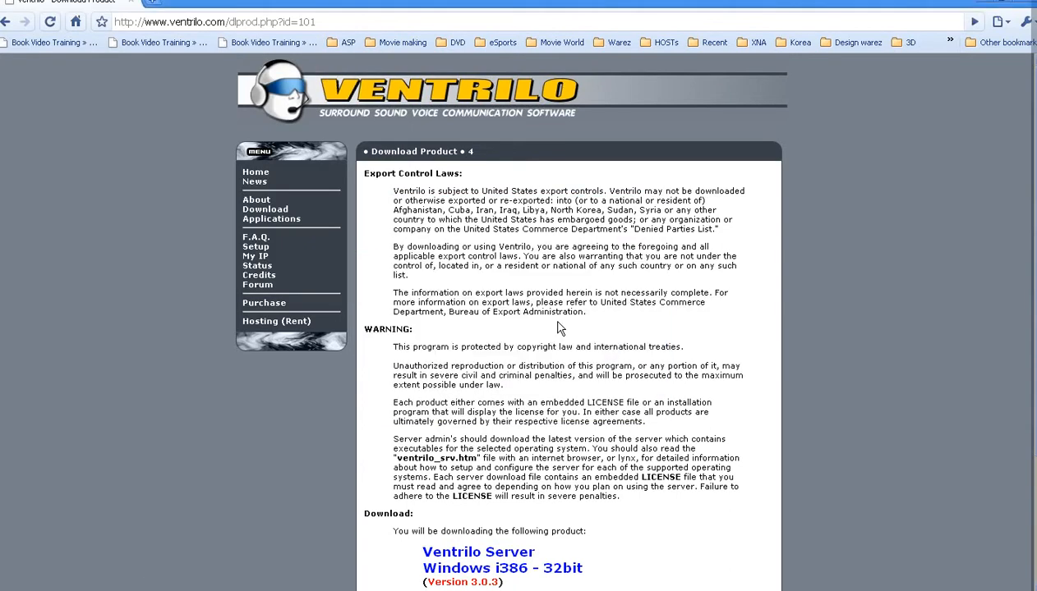
click(597, 430)
click(603, 432)
click(603, 432)
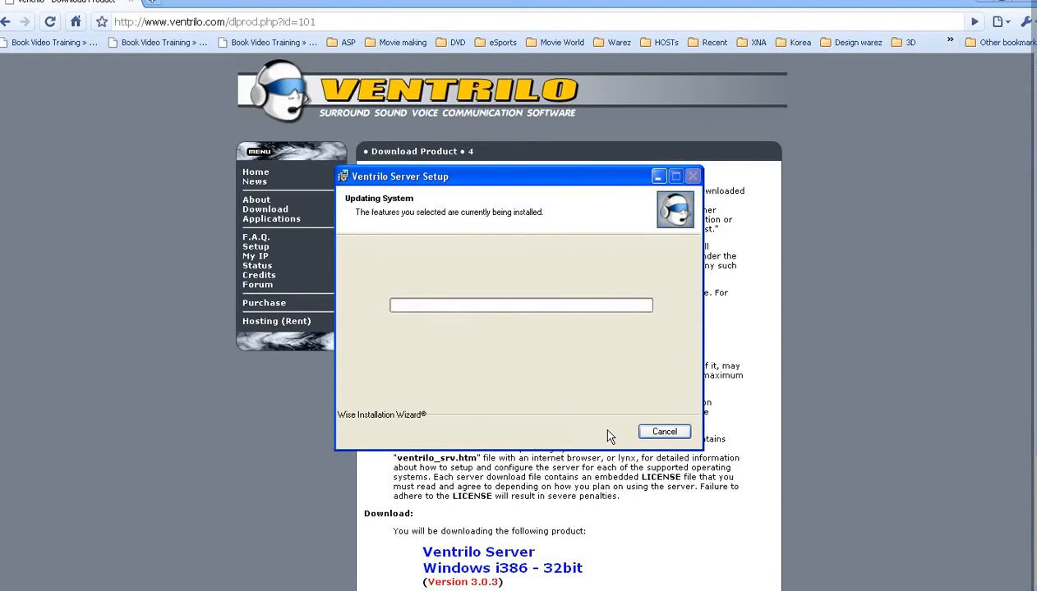
click(577, 435)
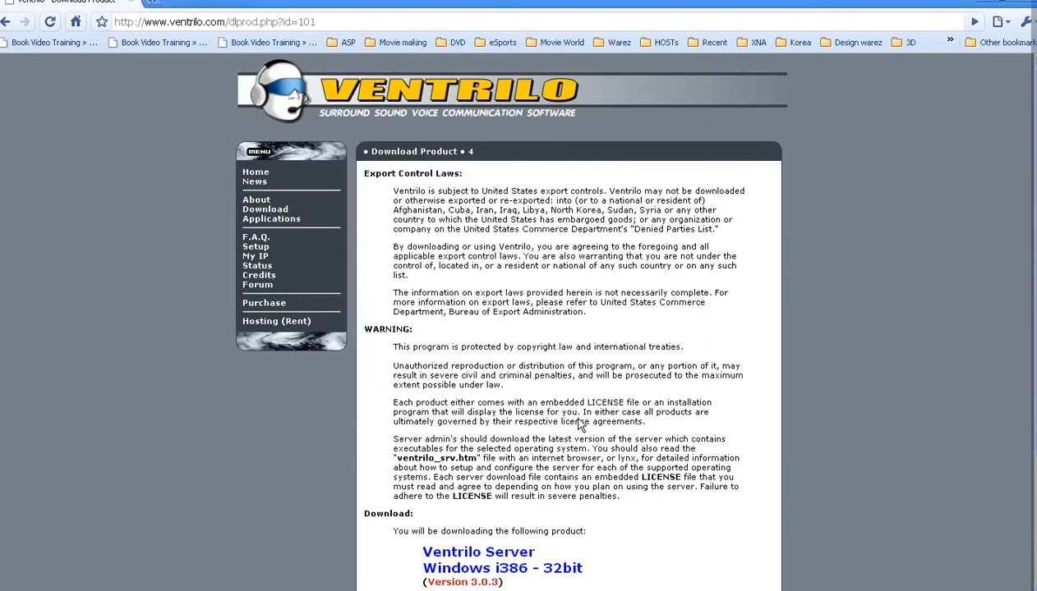
Step: Launch Ventrilo Server from Start > All Programs > VentSrv and check its console shows READY
click(25, 590)
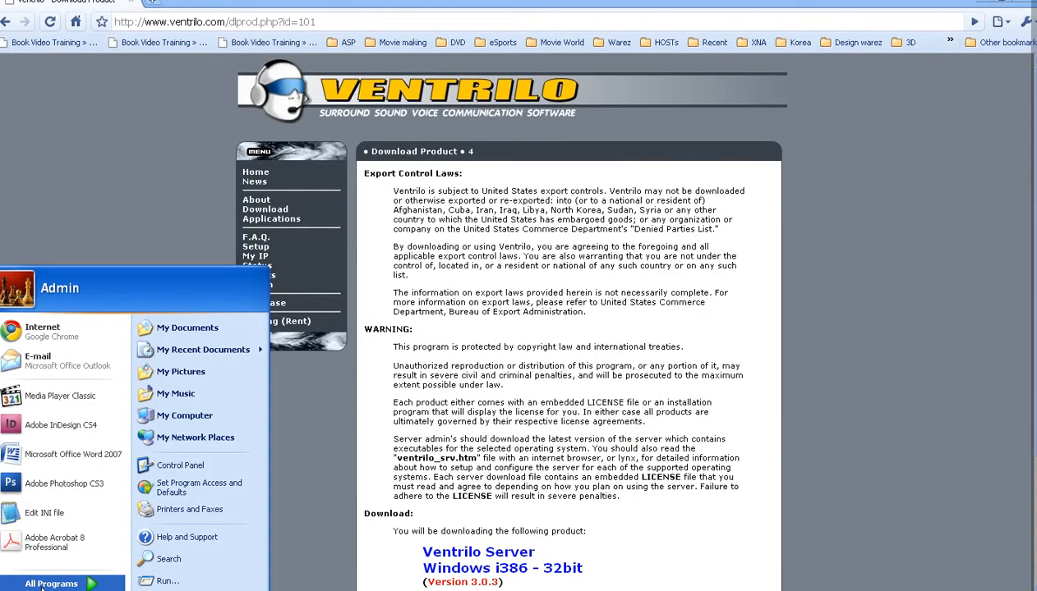
mouse_move(44, 588)
right_click(631, 590)
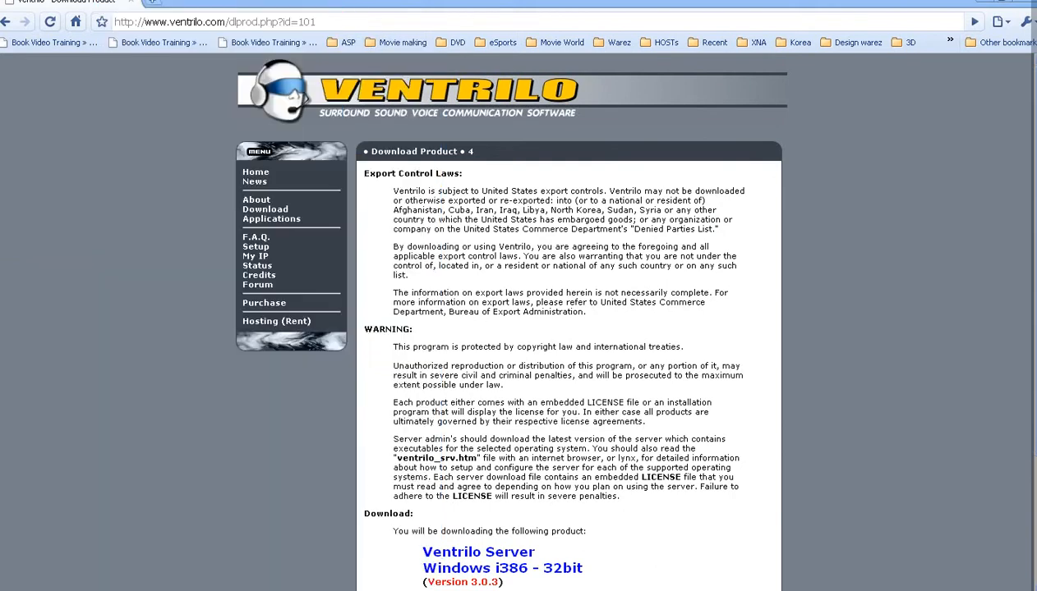
click(662, 587)
click(25, 590)
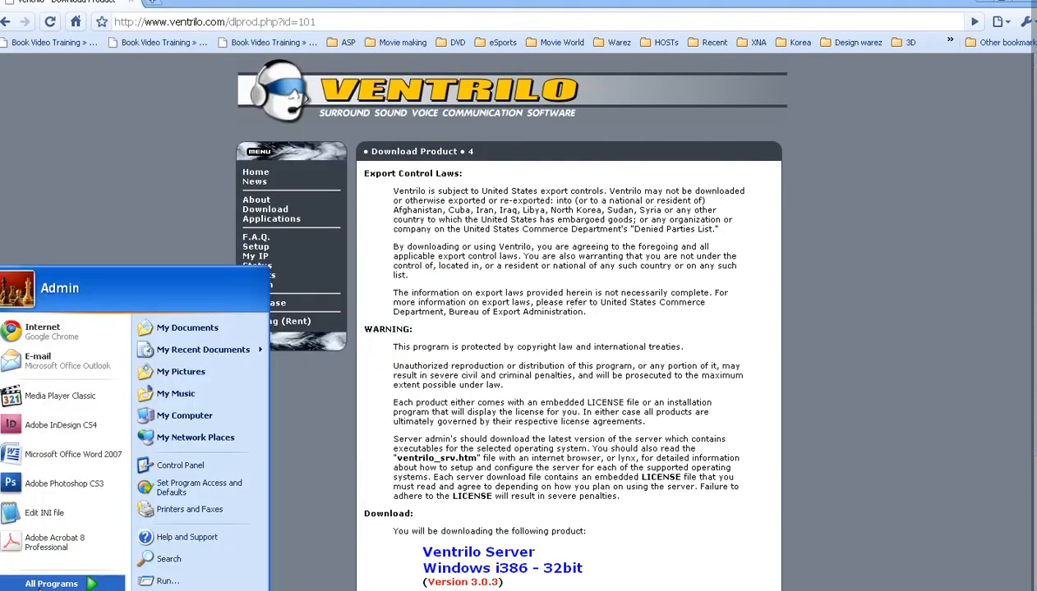
mouse_move(49, 580)
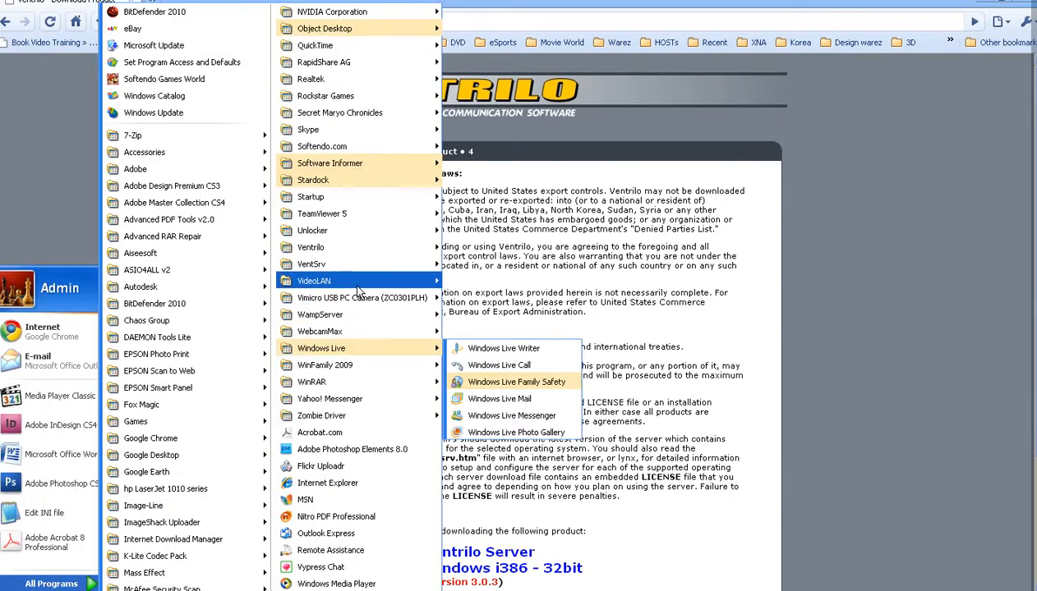
mouse_move(355, 264)
click(493, 332)
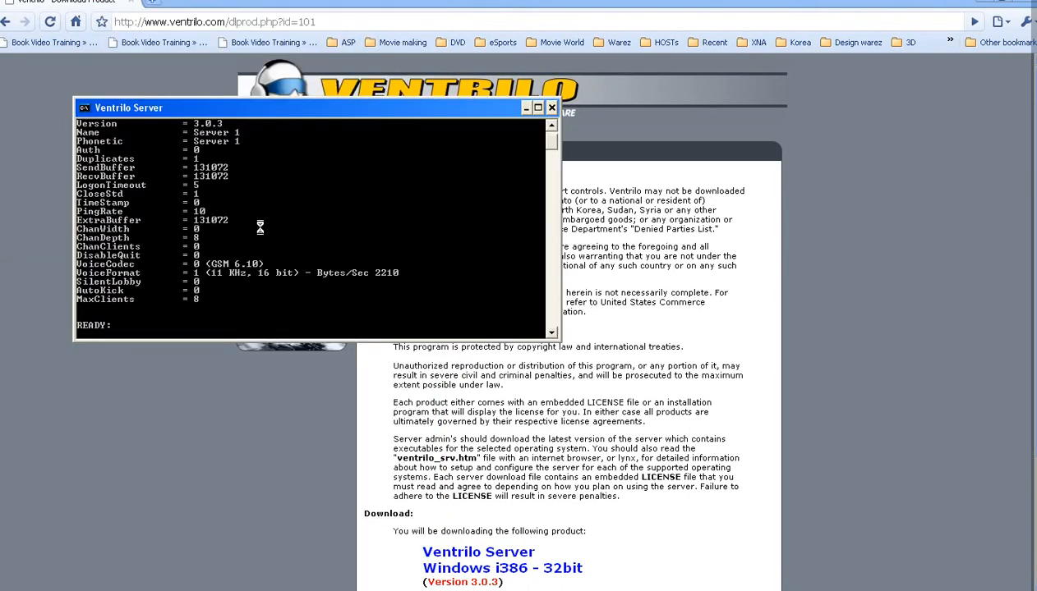
click(549, 125)
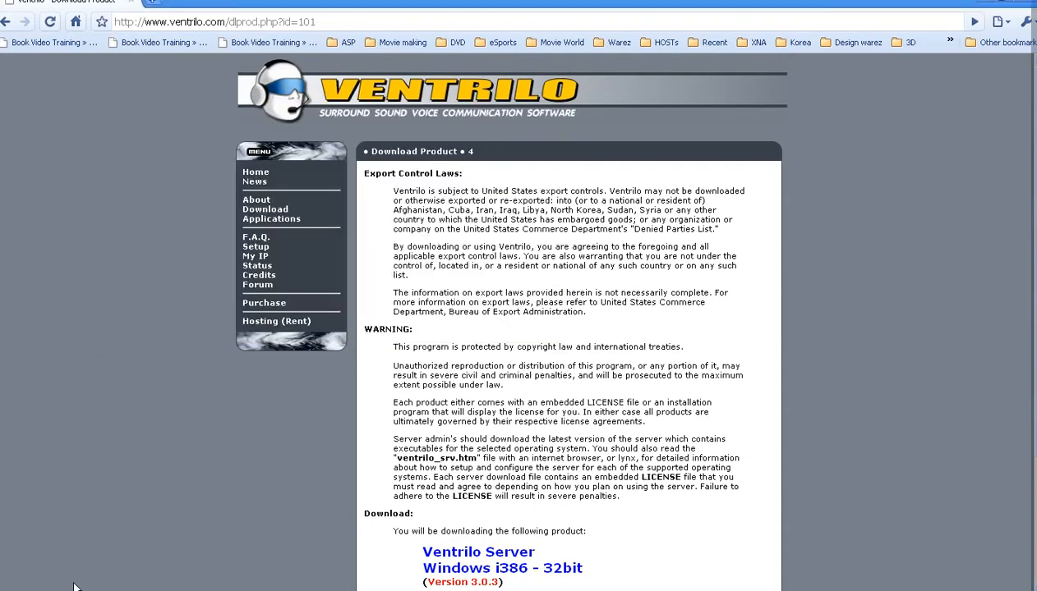
Step: Open the server's ventrilo_srv.ini settings file from the Start menu
click(74, 587)
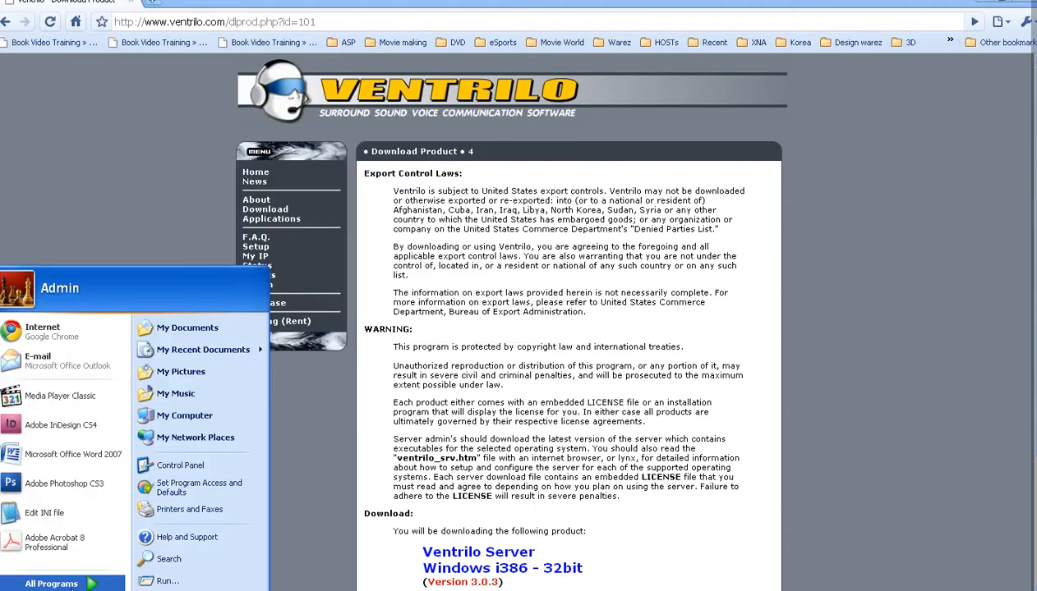
click(74, 578)
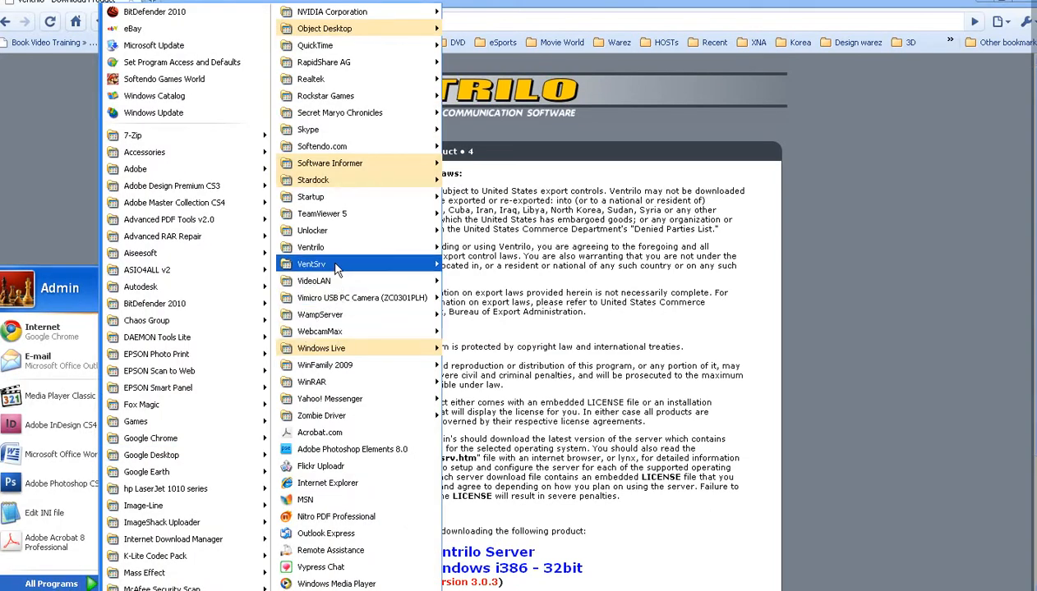
mouse_move(338, 267)
click(491, 300)
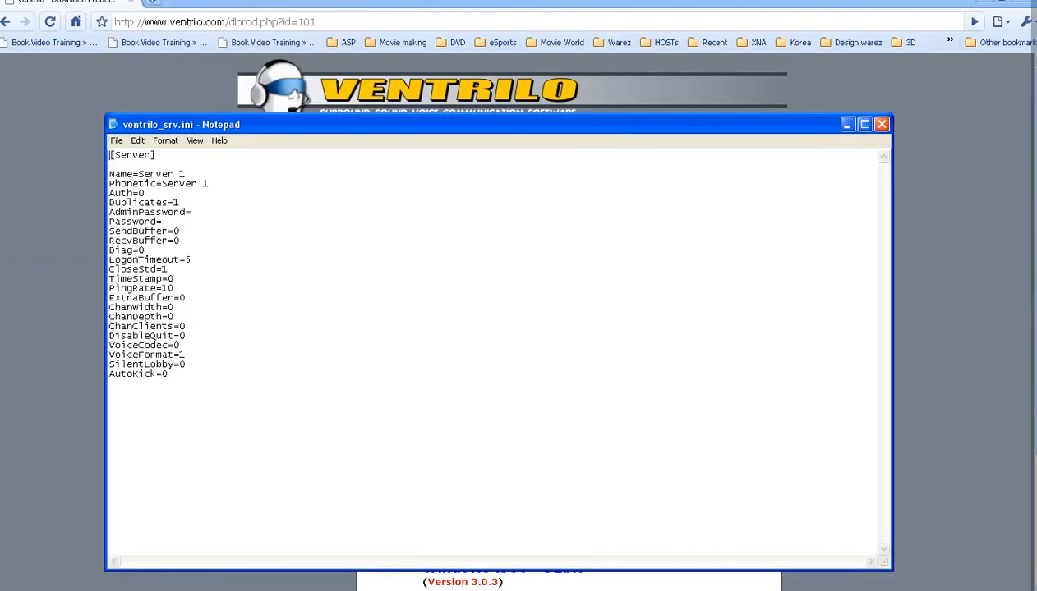
Step: Replace the note's text with 'Эндээс та тохиргоогоо хийж болно.', then move and minimise it
key(alt+Tab)
drag(389, 93, 639, 54)
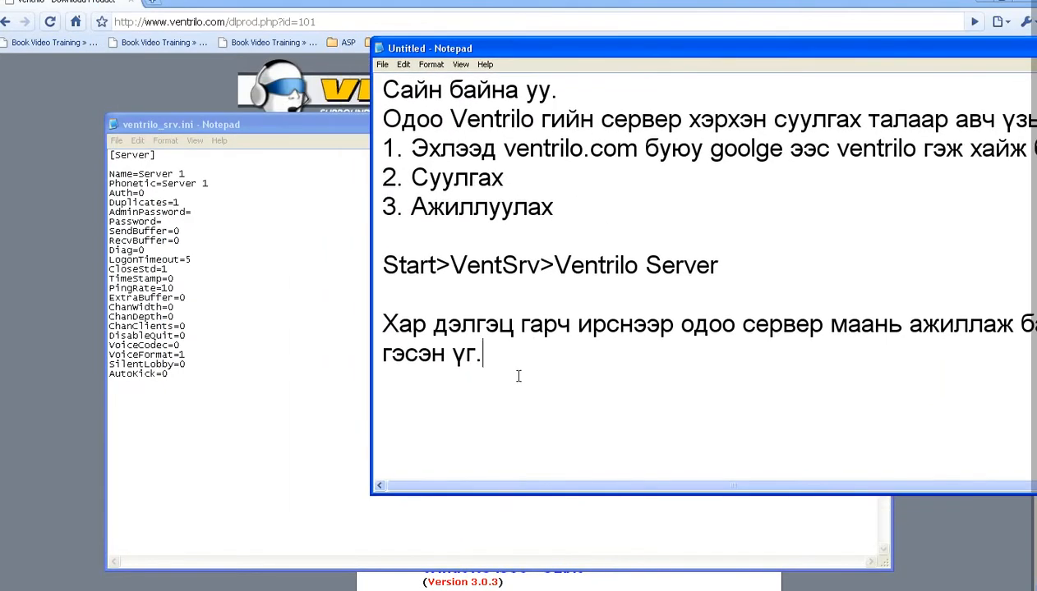
key(ctrl+a)
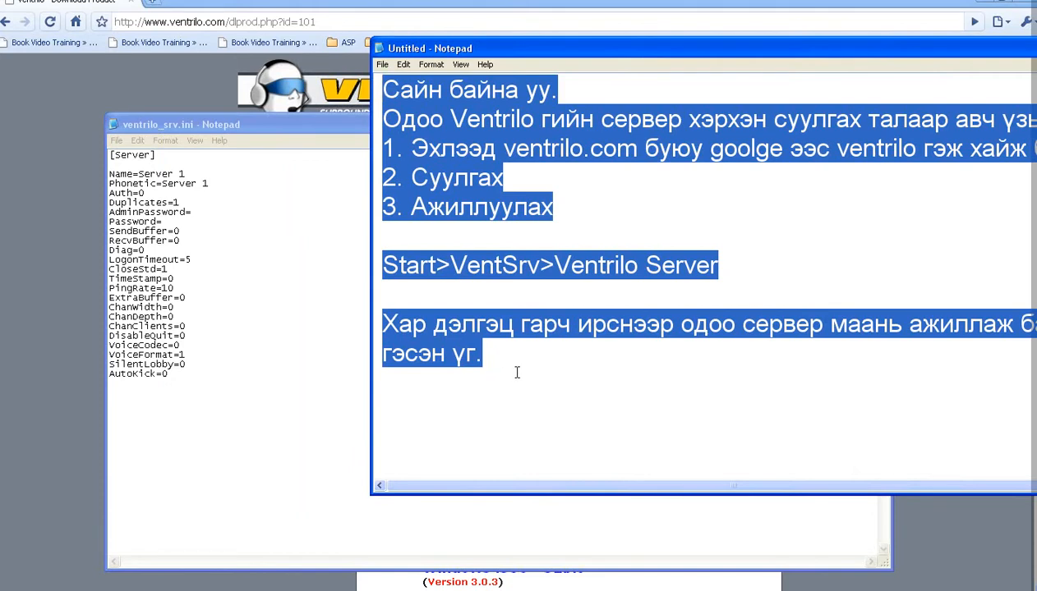
text(Ty)
key(BackSpace)
key(BackSpace)
text(Ty)
key(BackSpace)
key(BackSpace)
text(Ty)
key(BackSpace)
key(BackSpace)
text(Эн)
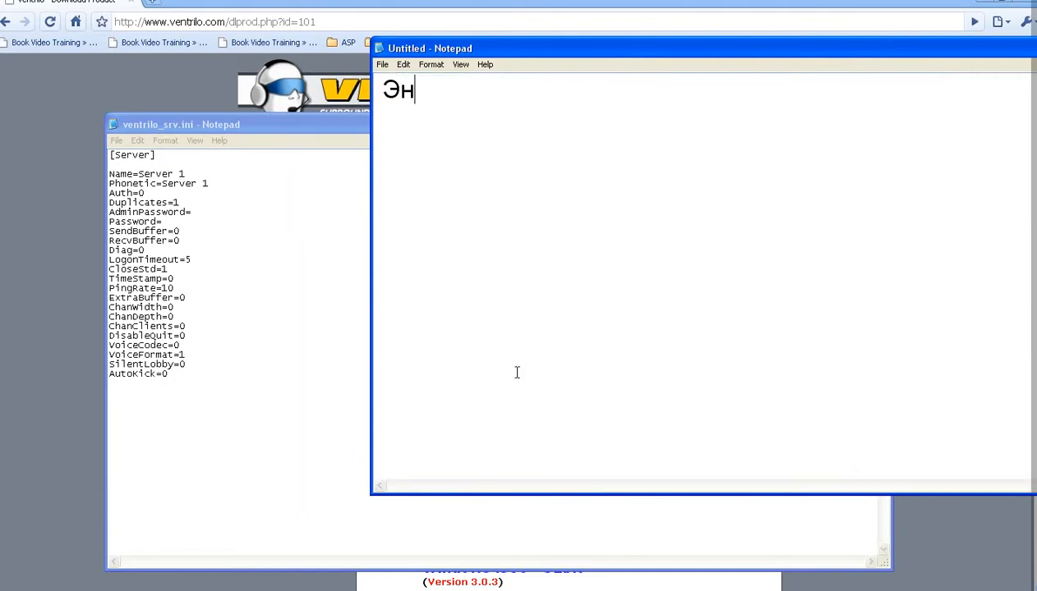
text(дээс та )
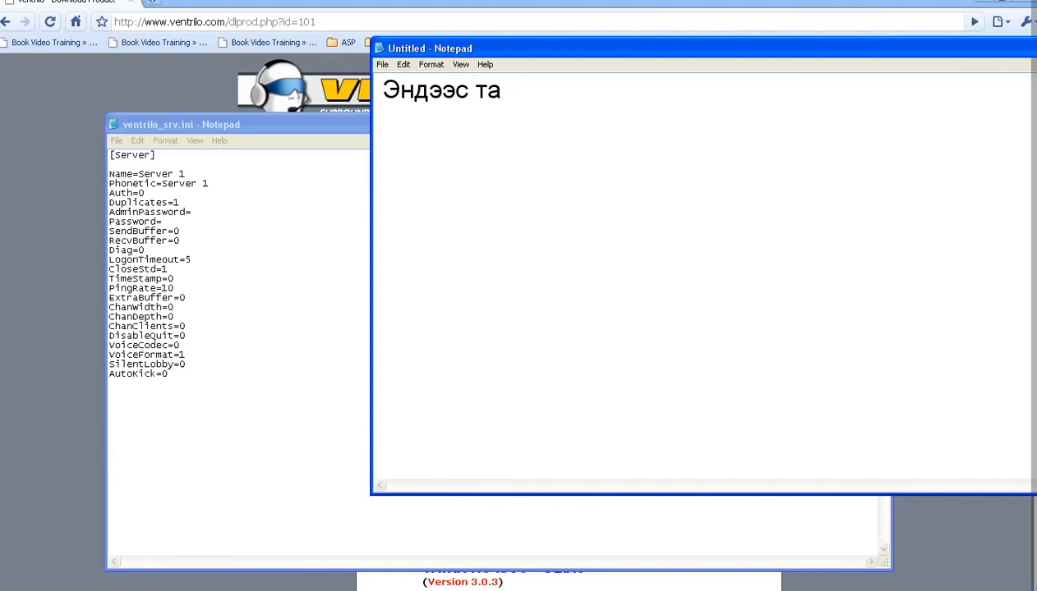
text(сще)
key(BackSpace)
key(BackSpace)
key(BackSpace)
text(тохиргоогоо)
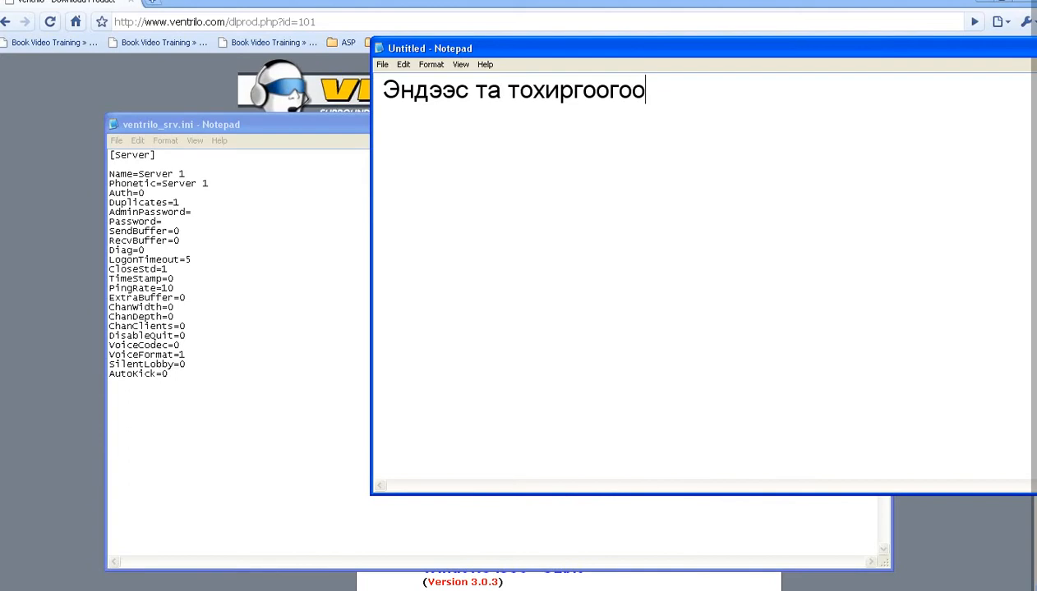
text( хийж болно.)
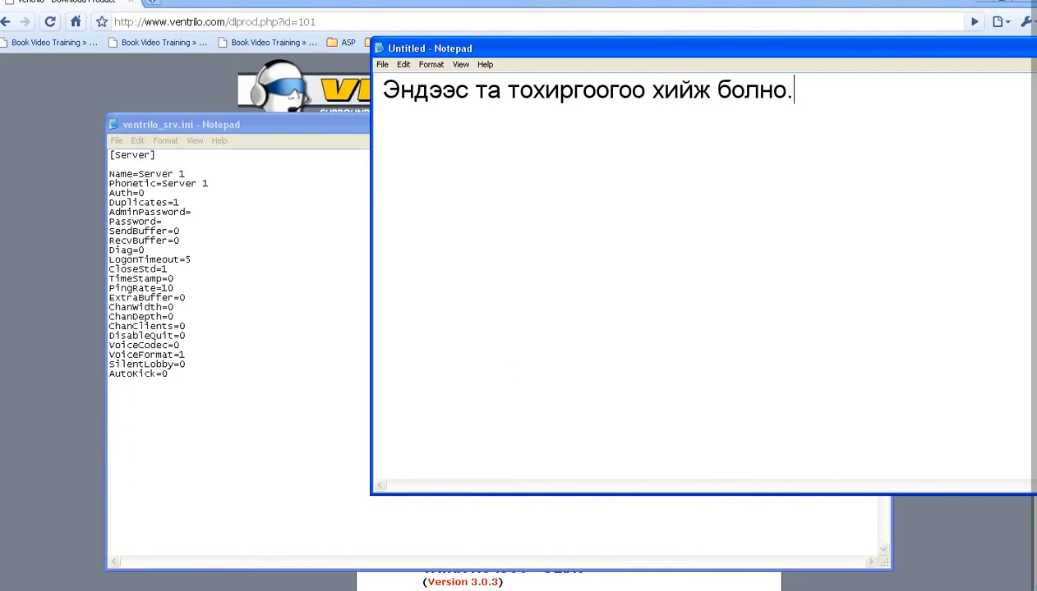
drag(846, 47, 587, 48)
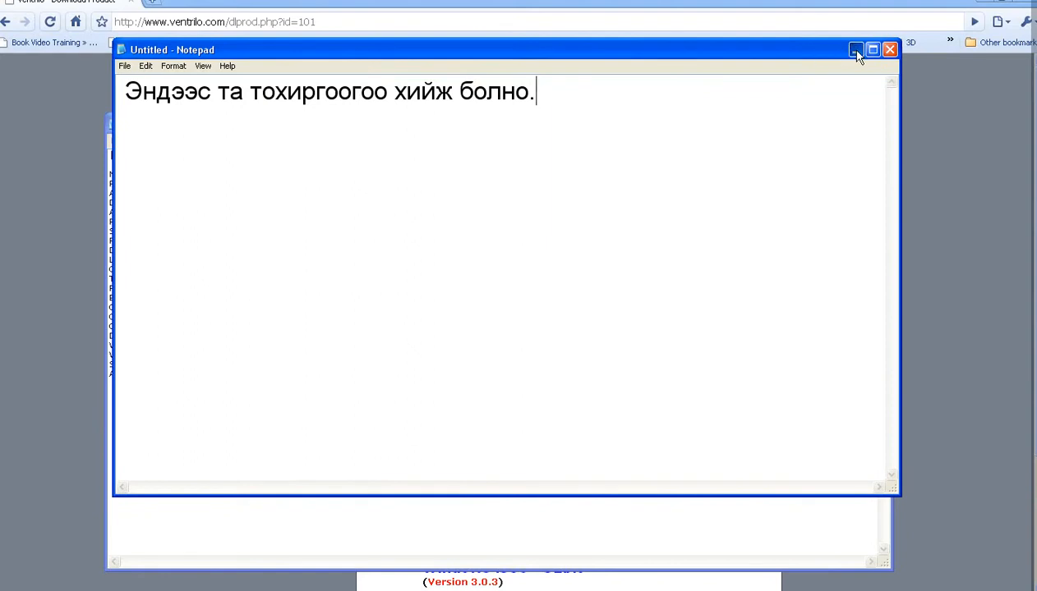
click(853, 49)
Step: Change the Name value to 'Public CS Audio Chat Server', set a password, and exit Notepad
drag(190, 173, 137, 174)
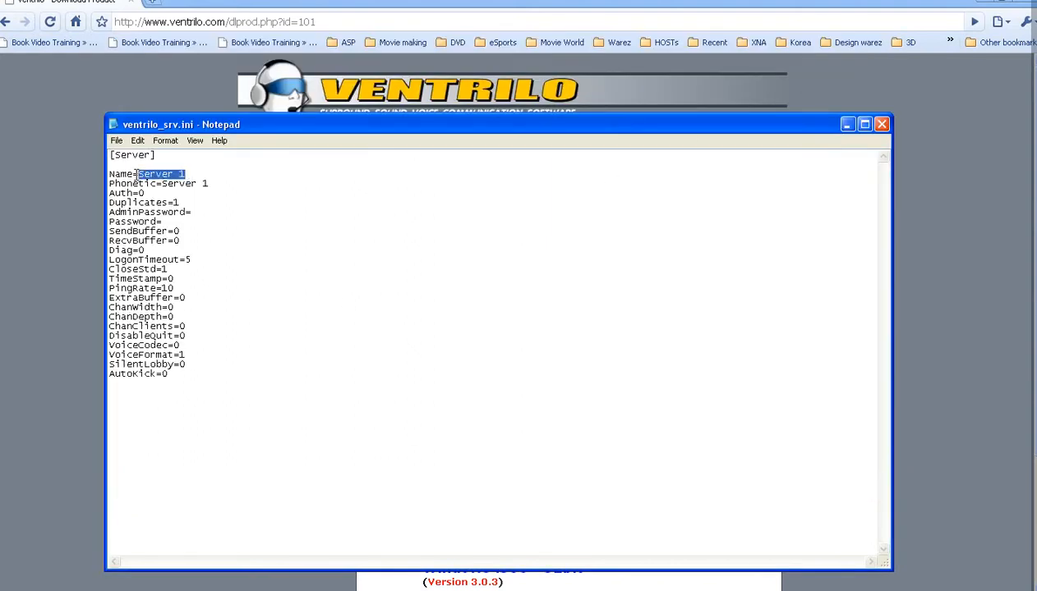
text(Public )
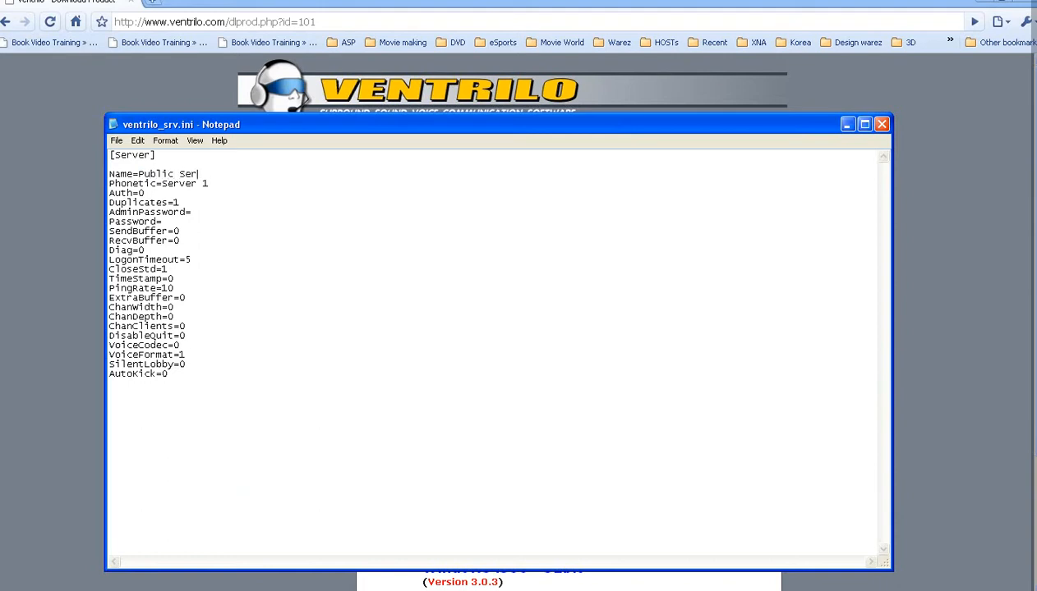
text(CS)
key(shift+End)
text(A)
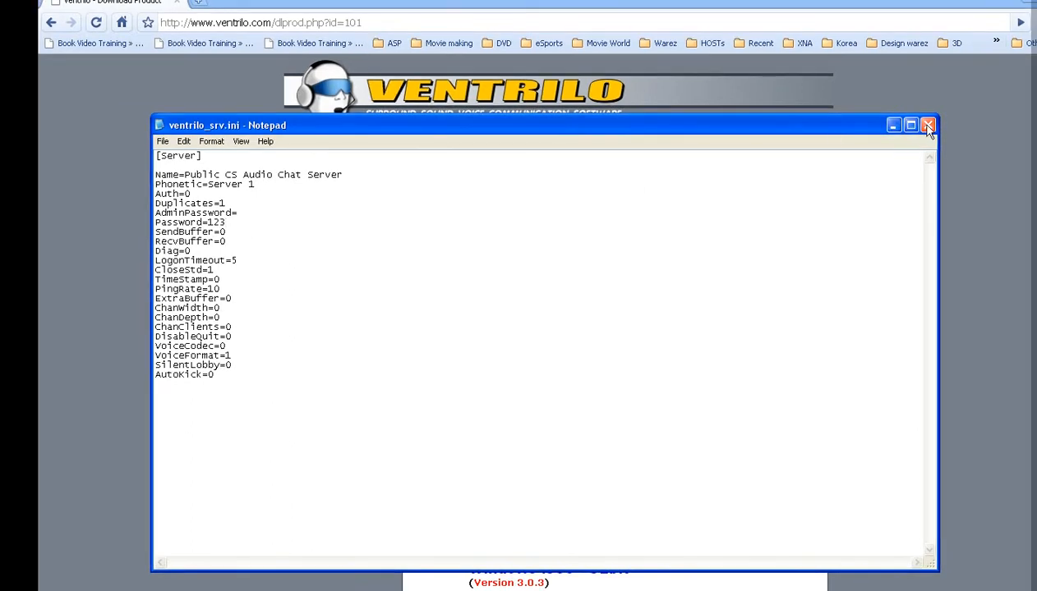
click(163, 142)
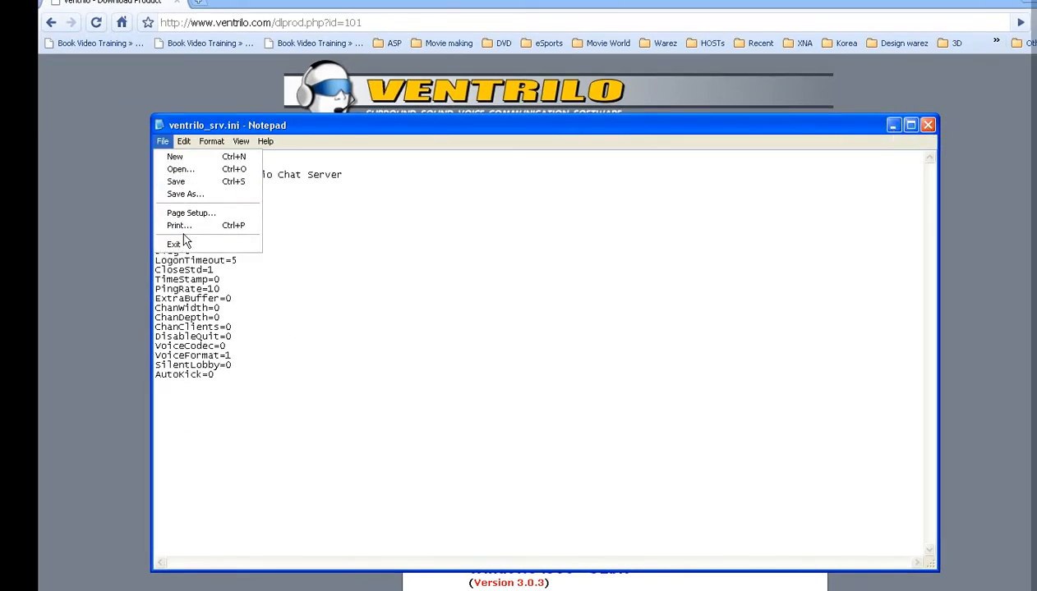
click(197, 245)
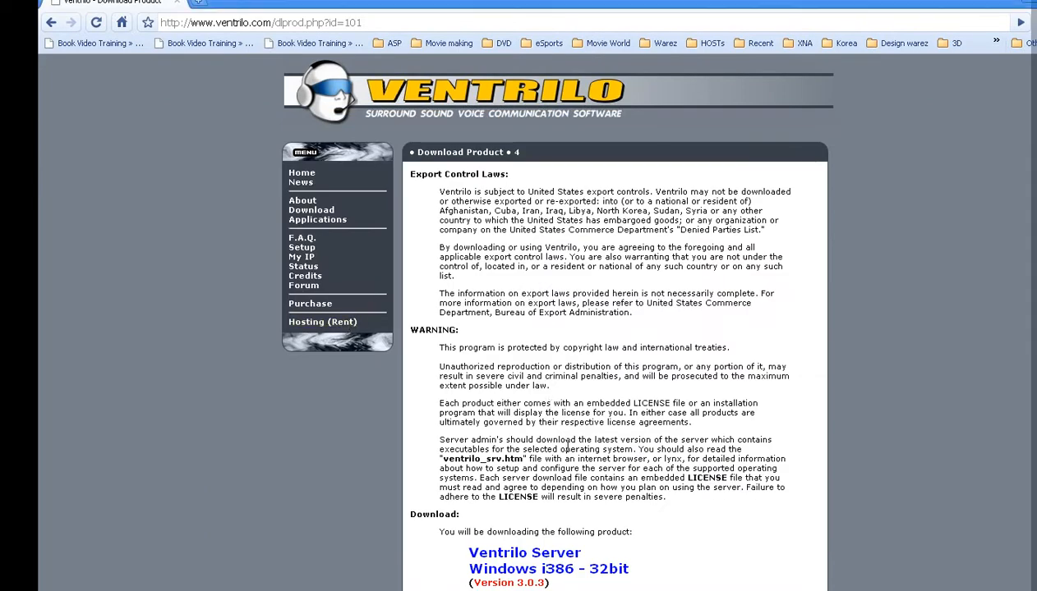
Step: Relaunch Ventrilo Server from Start > All Programs > VentSrv
key(super)
click(97, 584)
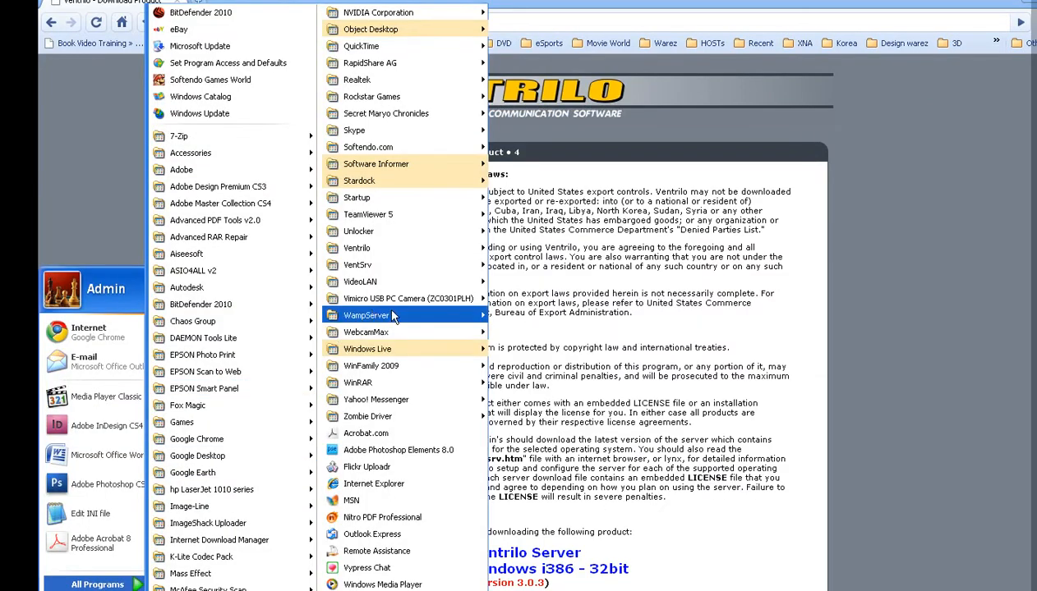
mouse_move(417, 271)
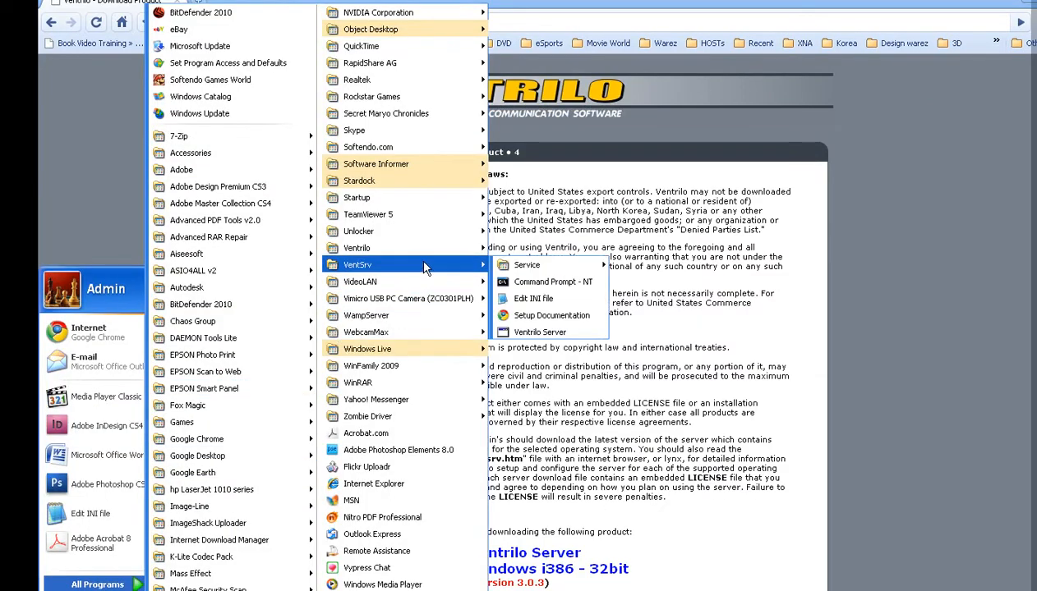
click(547, 331)
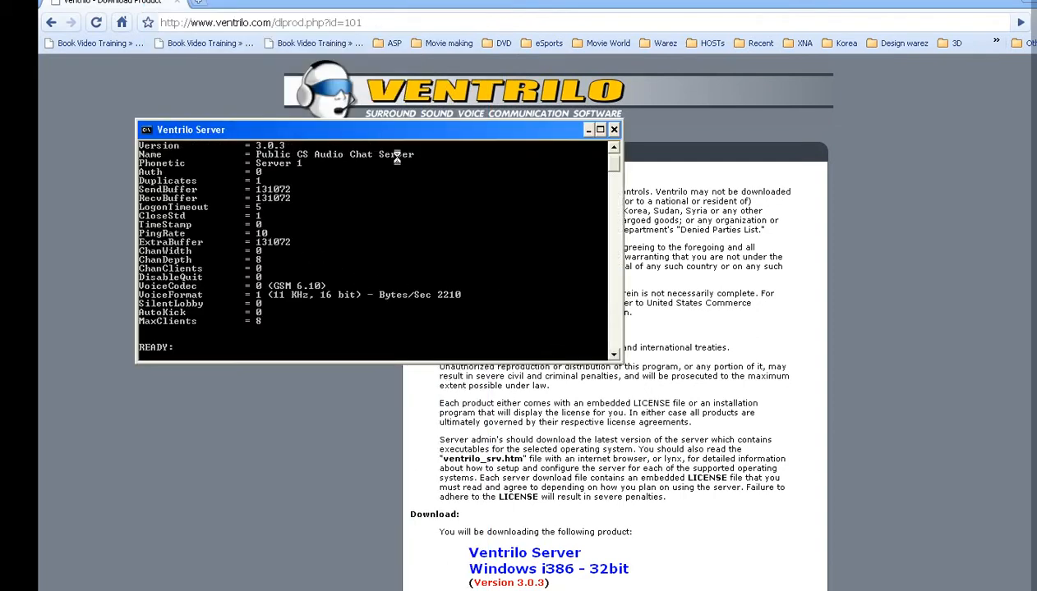
click(614, 147)
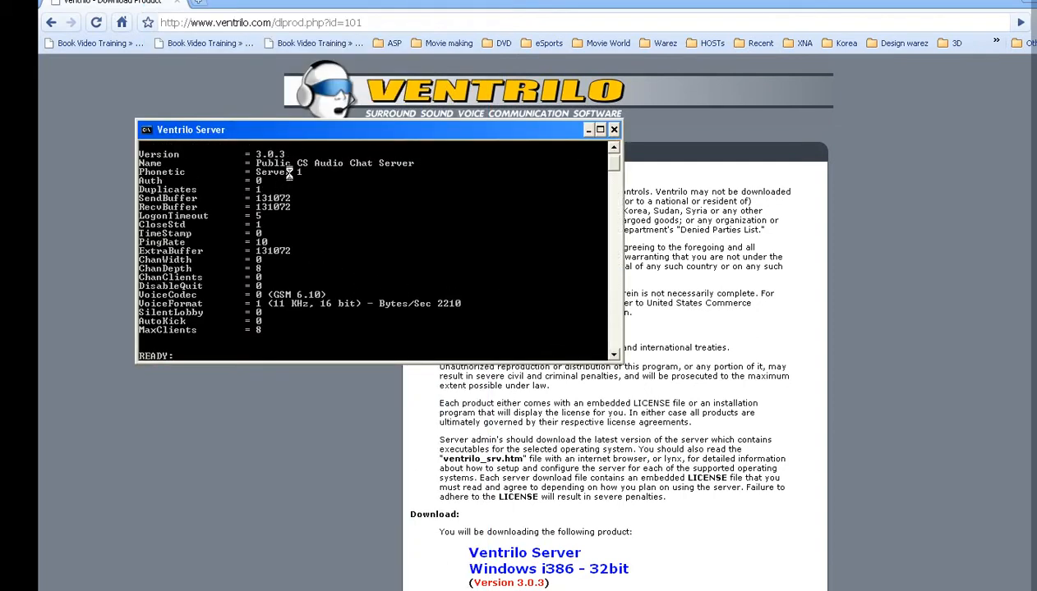
Step: Mark and copy the server Name and Phonetic values from the console, then minimise it
right_click(368, 130)
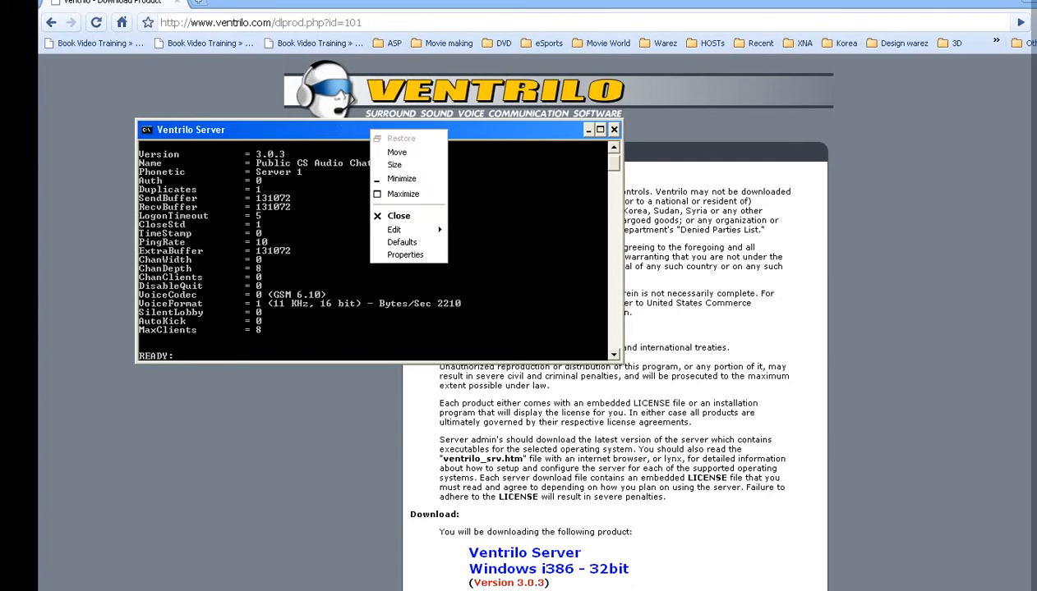
click(466, 230)
drag(256, 162, 414, 163)
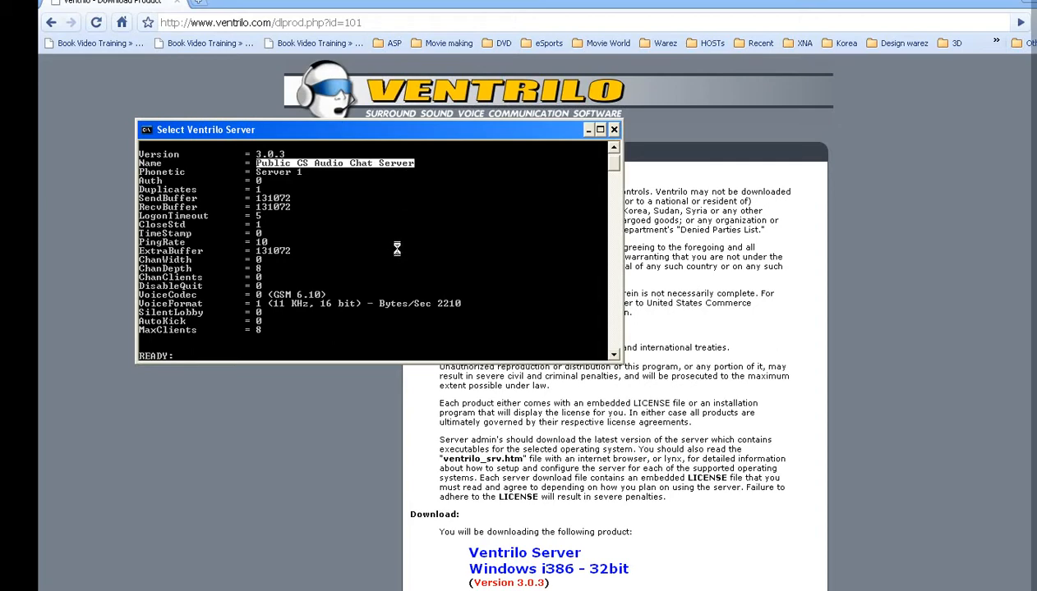
key(Return)
drag(595, 129, 768, 158)
click(768, 158)
Step: Bring the untitled note back to the front and select all its text
triple_click(620, 252)
click(667, 519)
key(alt+Tab)
key(ctrl+a)
Step: Type 'Харин одоо client ээ суулгая.' over the note and switch back to Chrome
text(Xарин)
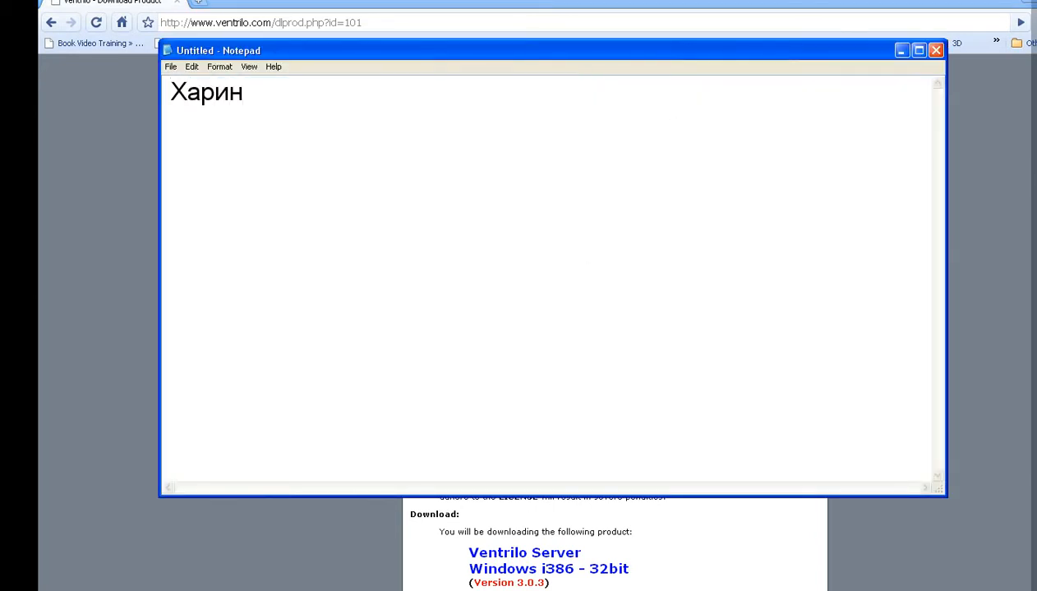
text( одоо client ээ суулгая.)
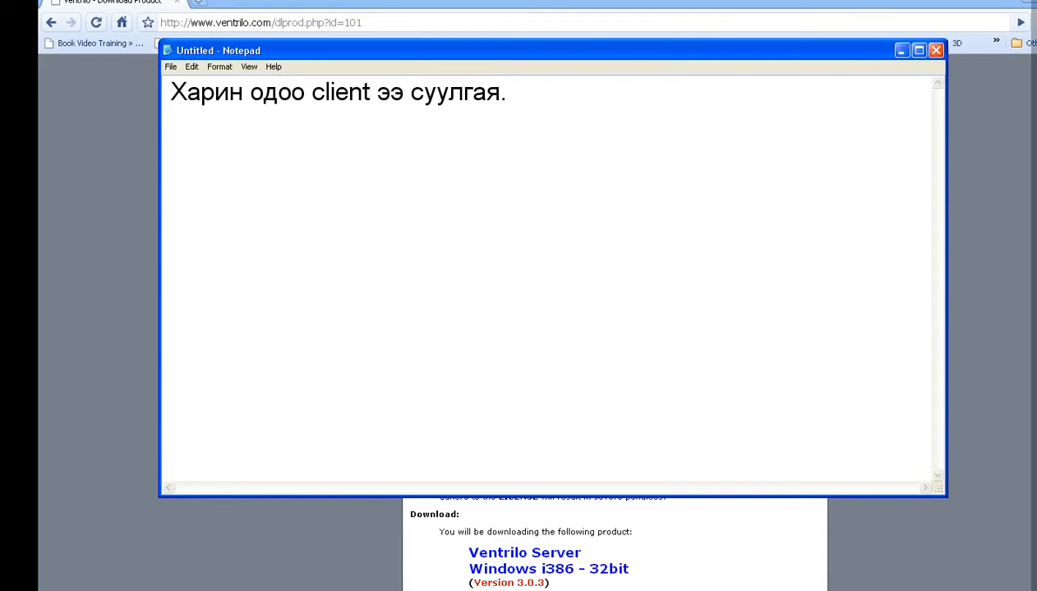
key(alt+Tab)
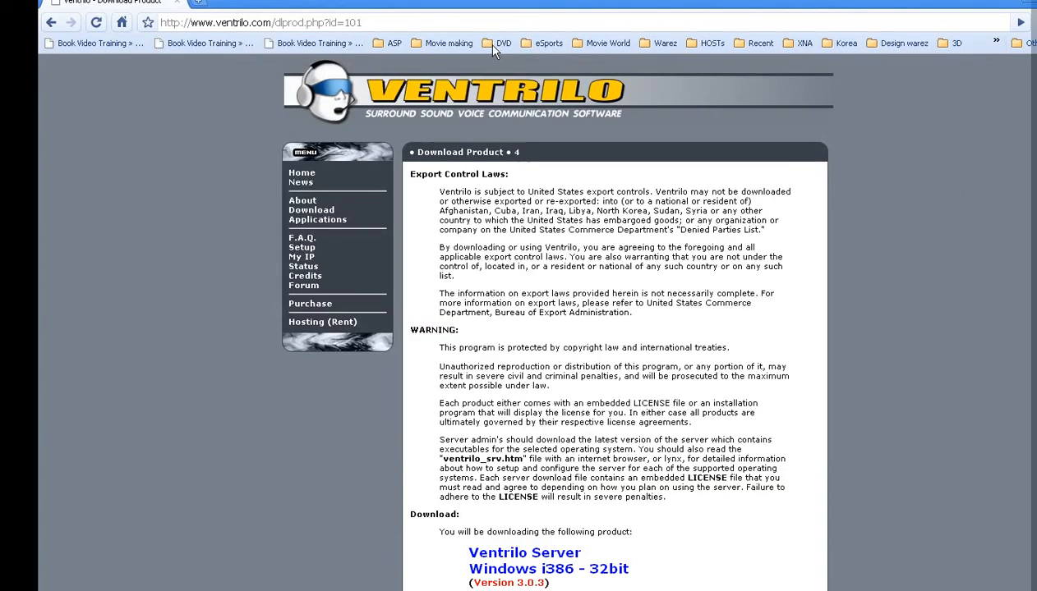
Step: Open the Windows i386 32-bit Ventrilo Client 3.0.5 download, agree to terms, and cancel saving
click(313, 211)
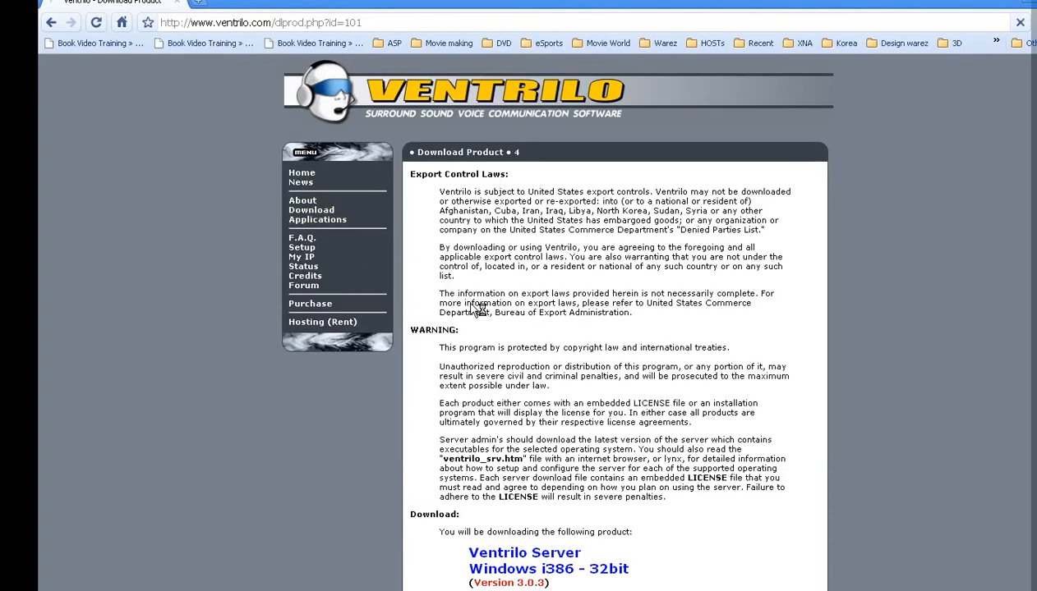
click(577, 304)
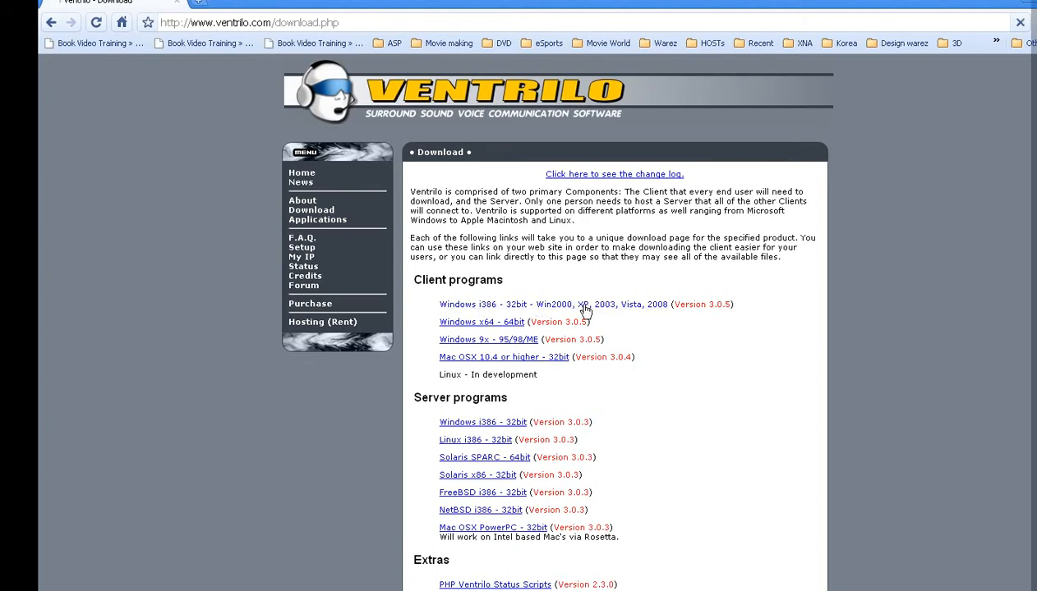
scroll(566, 335, down, 3)
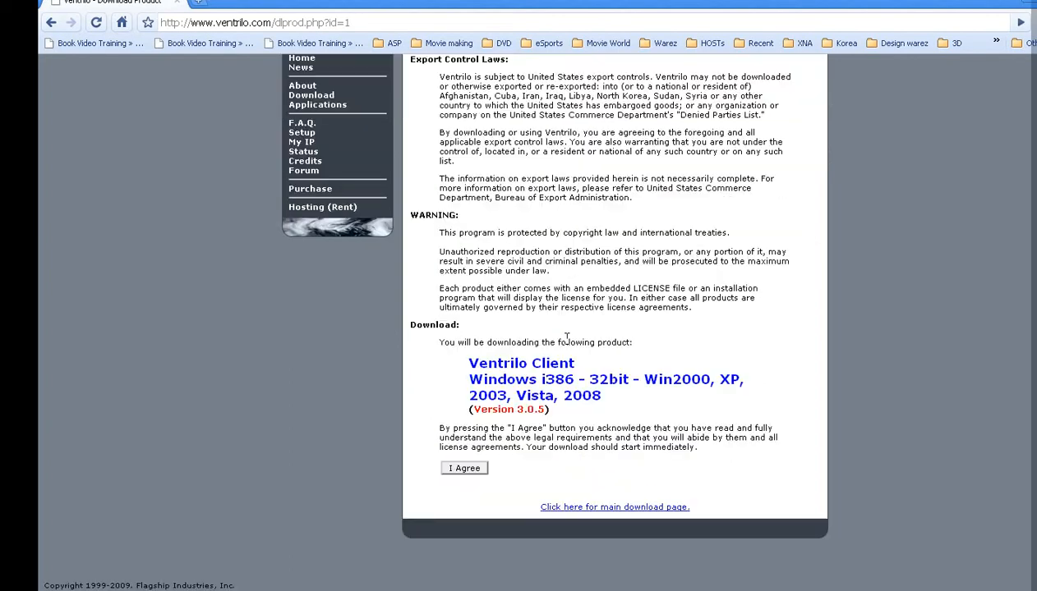
click(463, 471)
click(471, 259)
Step: Add a line saying the server should be installed on a real-IP computer
key(alt+Tab)
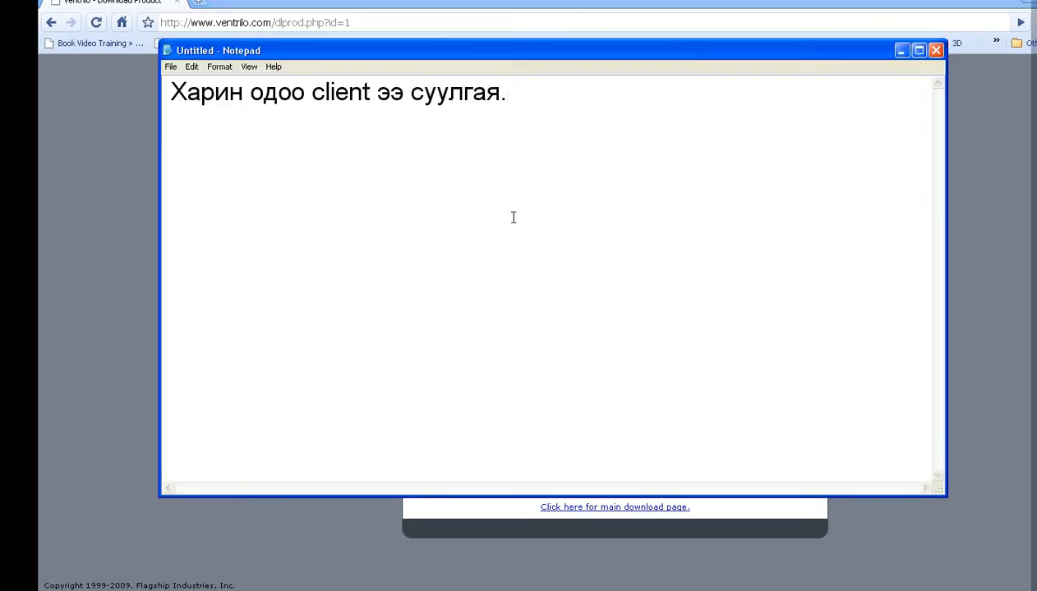
key(Return)
text(Server n)
key(BackSpace)
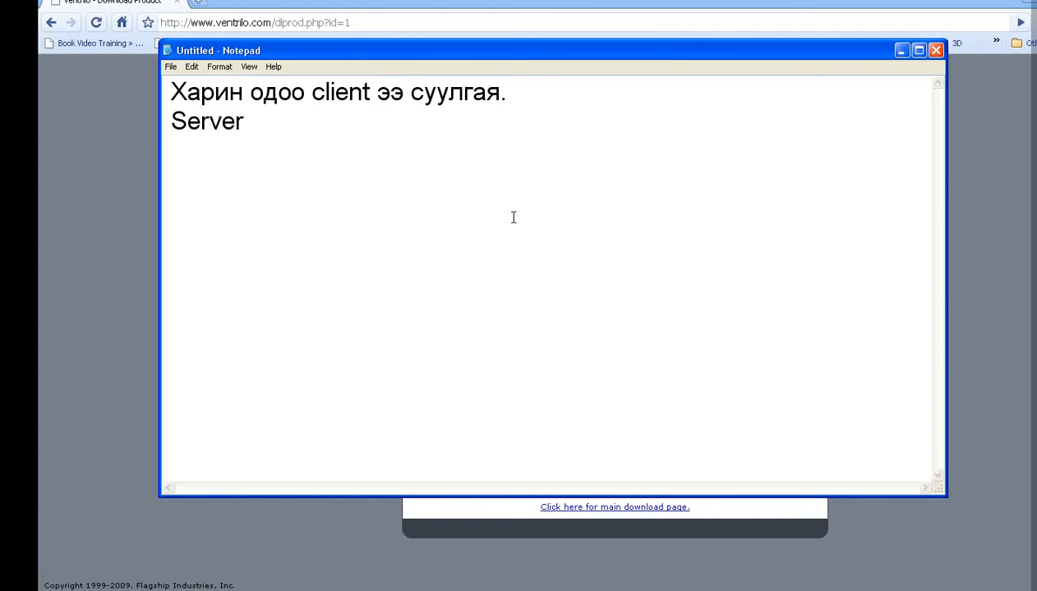
text(ийг real ip )
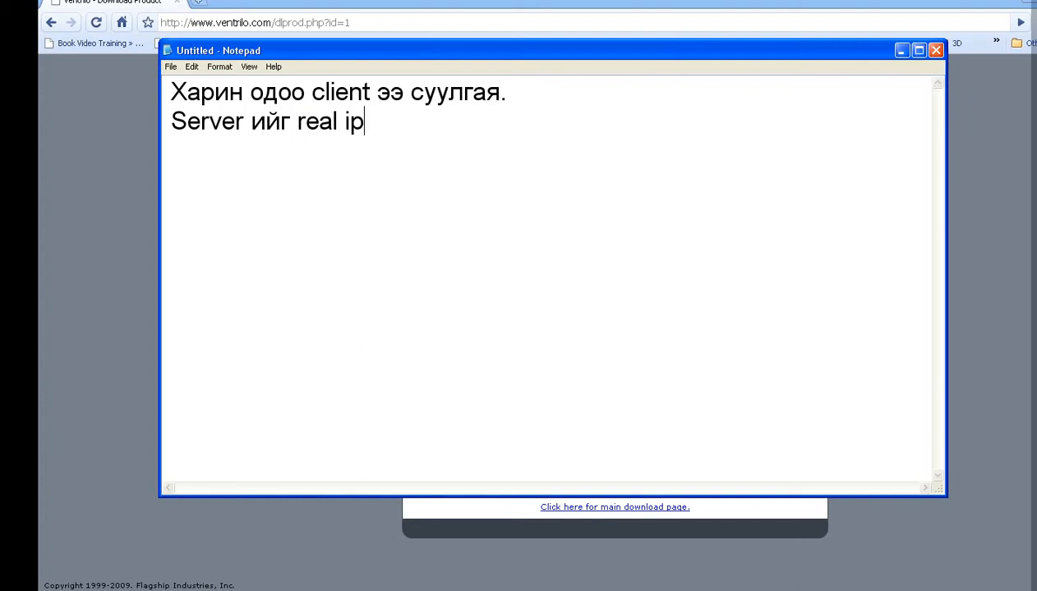
text(тай з)
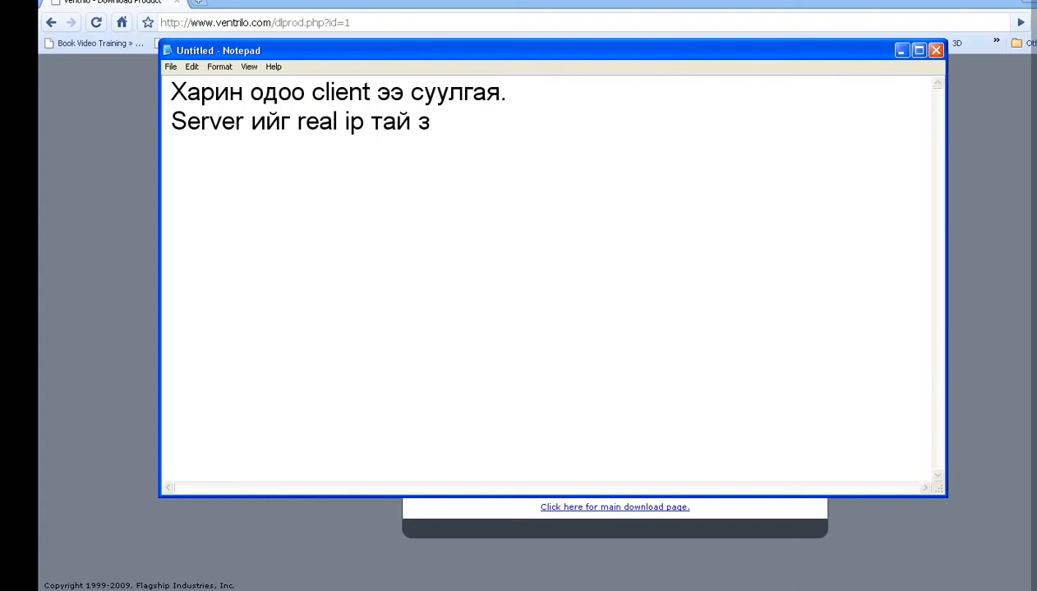
key(BackSpace)
text(компьютер)
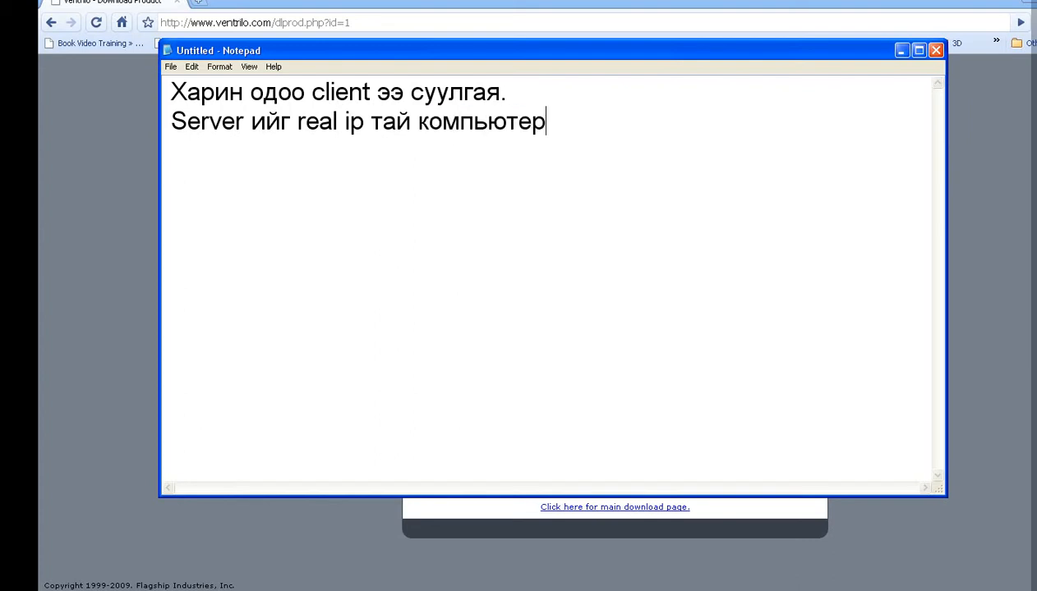
text( дээр суулга)
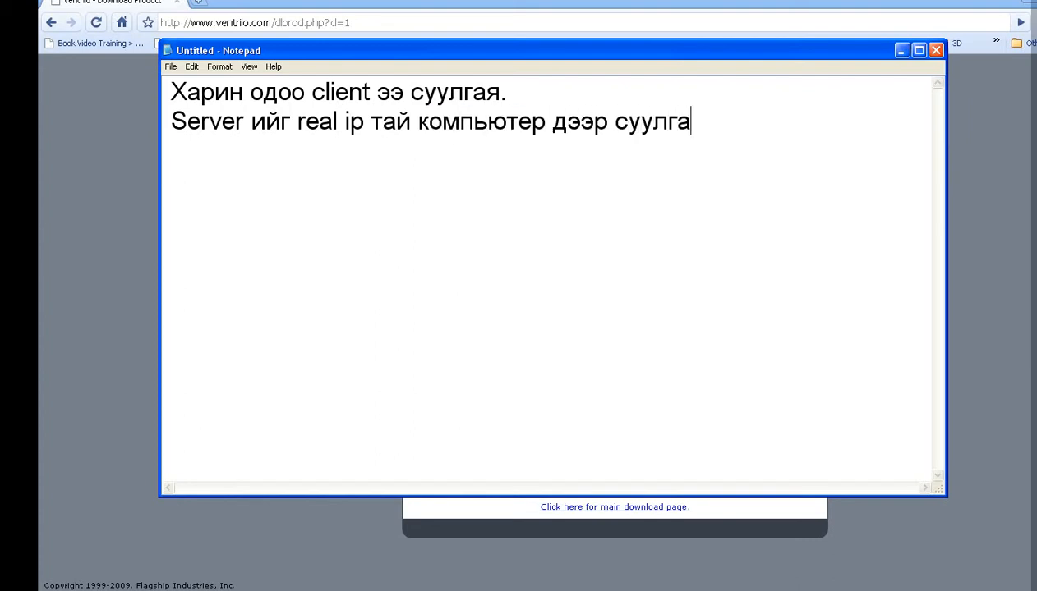
text(ж өгвөл)
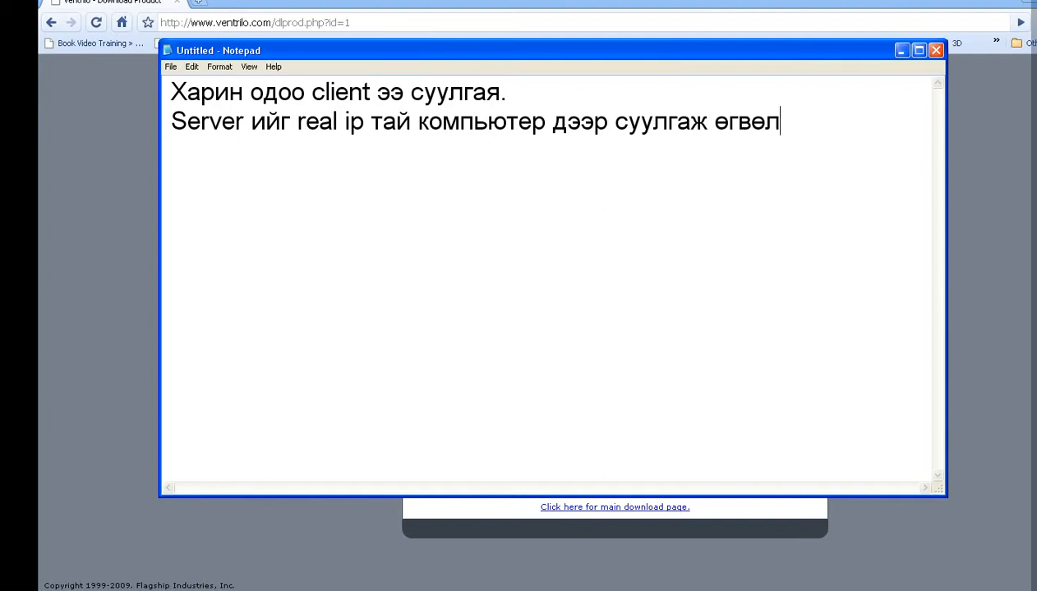
Step: Add that it's reachable from anywhere in the world and that 'server' means head
key(Return)
text(дэлхийн )
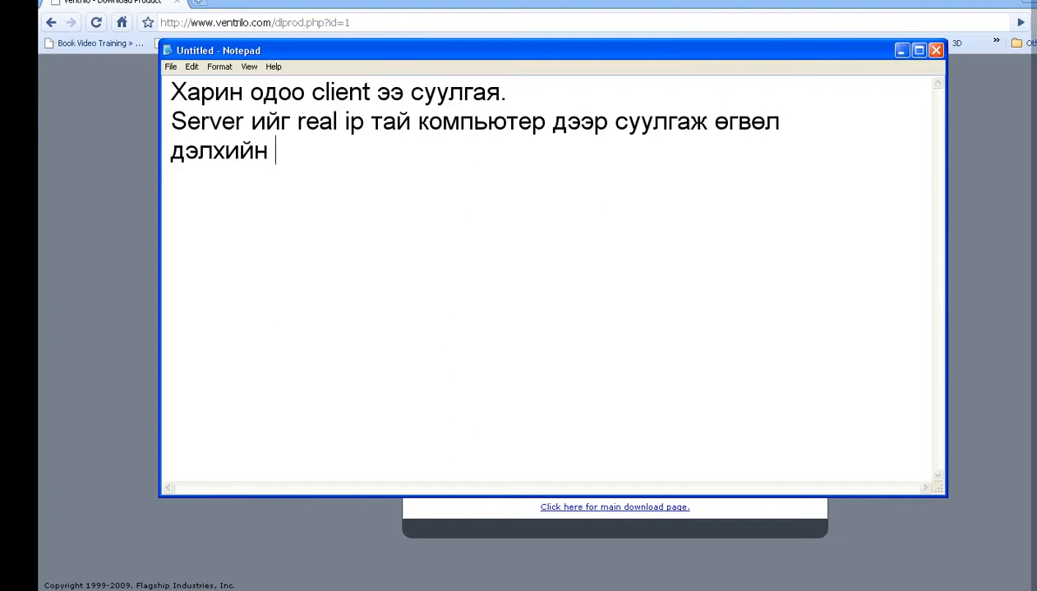
text(хаанаас)
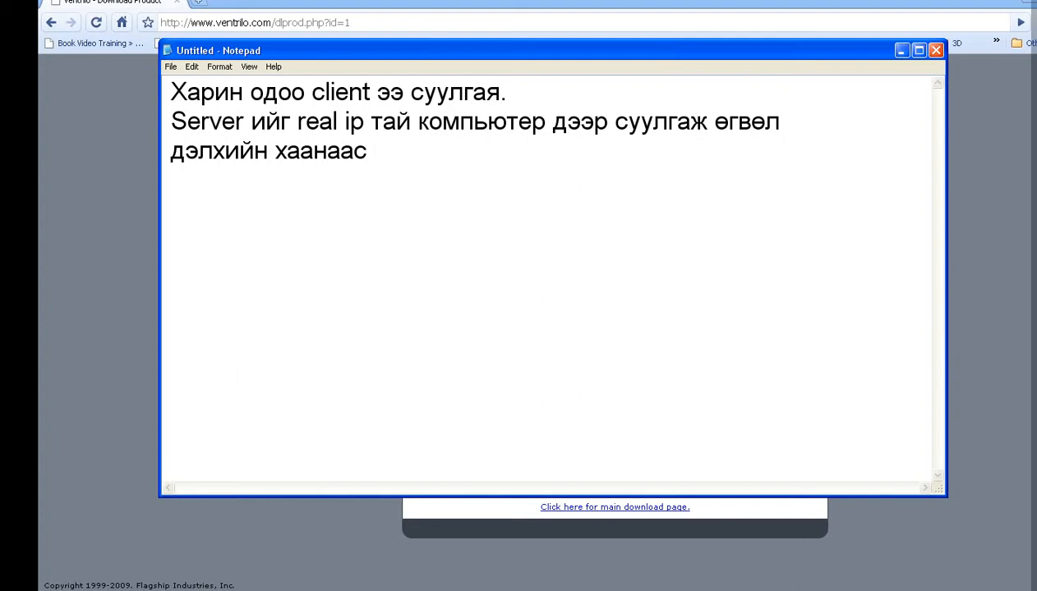
text( ч холбо)
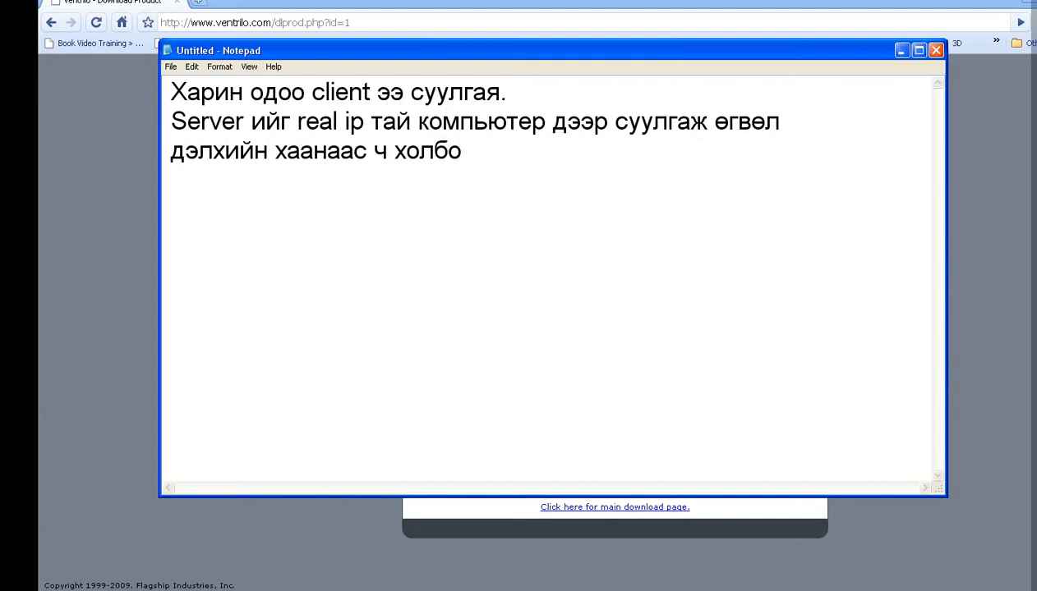
text(гдох болом)
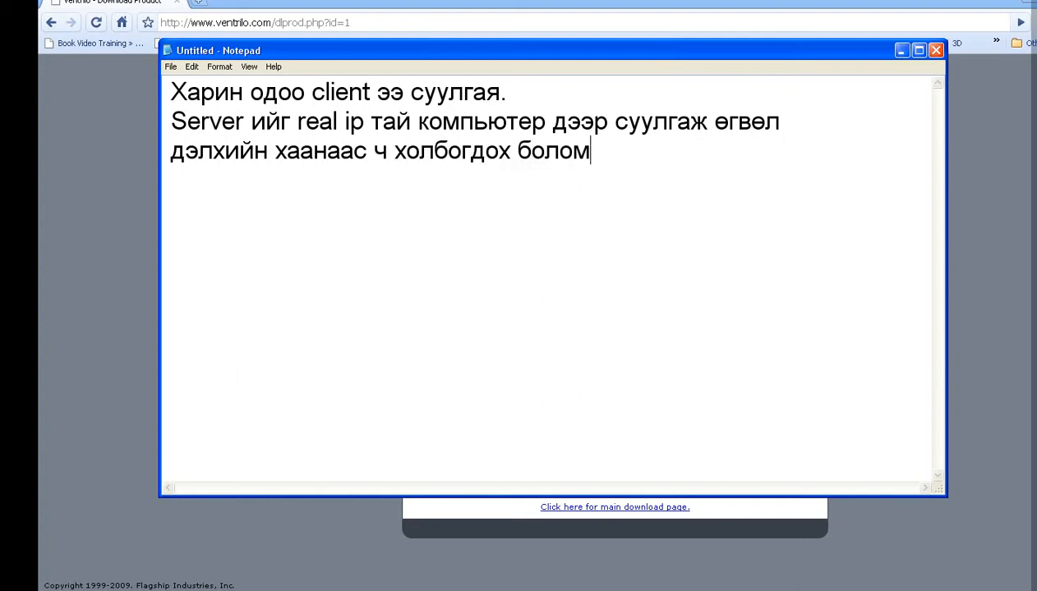
text(жтой.)
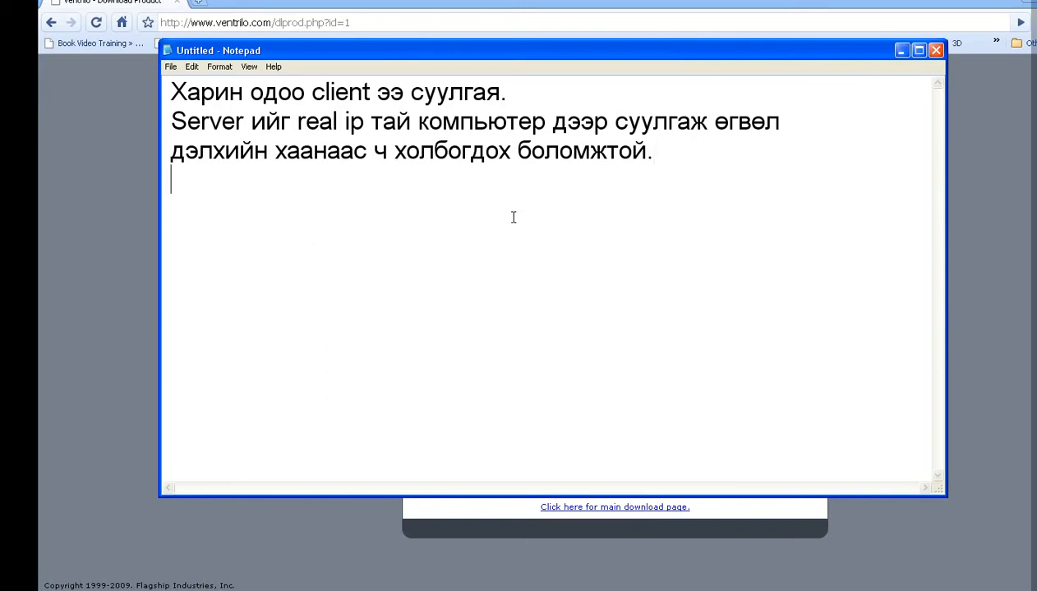
text(Ыу)
key(BackSpace)
key(BackSpace)
text(Server )
text(ut;t)
key(BackSpace)
key(BackSpace)
key(BackSpace)
key(BackSpace)
key(alt+shift)
text(гэдэг маань толгой гэсэн үг)
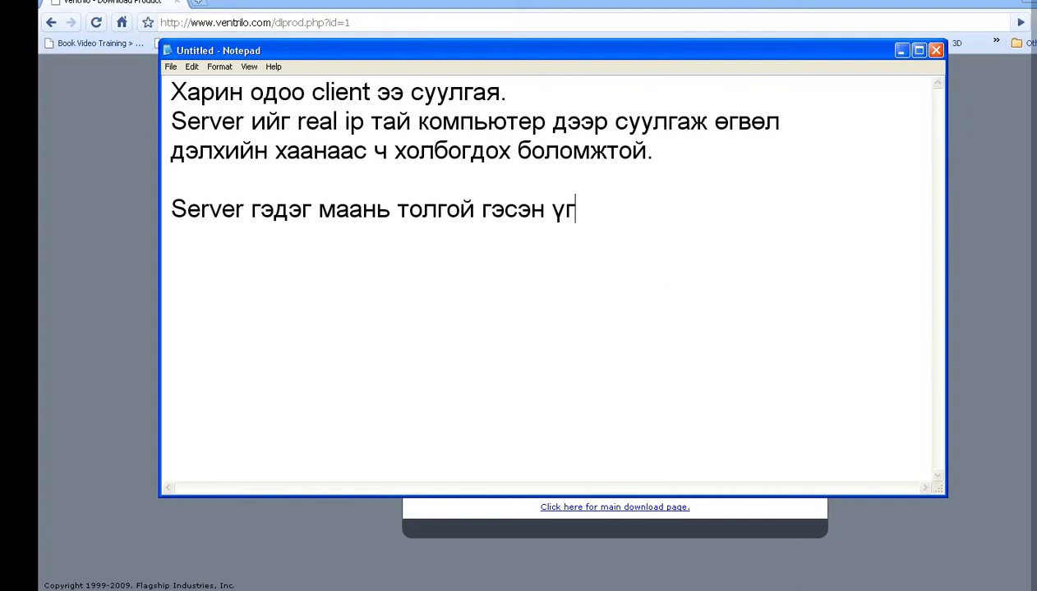
text(.)
Step: Add the line 'Client нь server лүү холбож өгдөг.' and return to the download page
key(Return)
text(Clien)
key(BackSpace)
text(en)
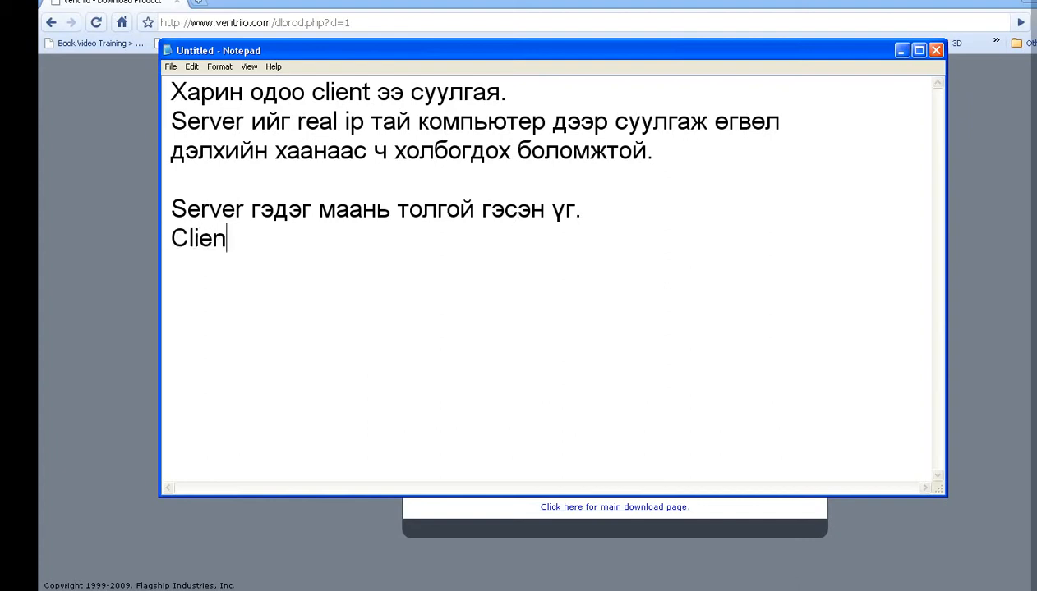
text(t нь se)
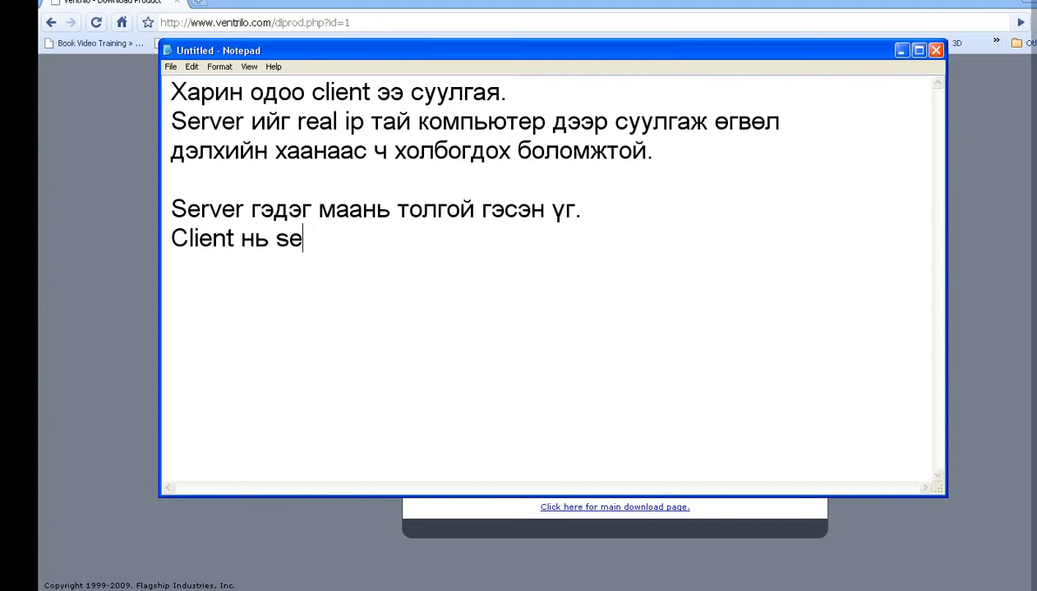
text(rver лүү холбог)
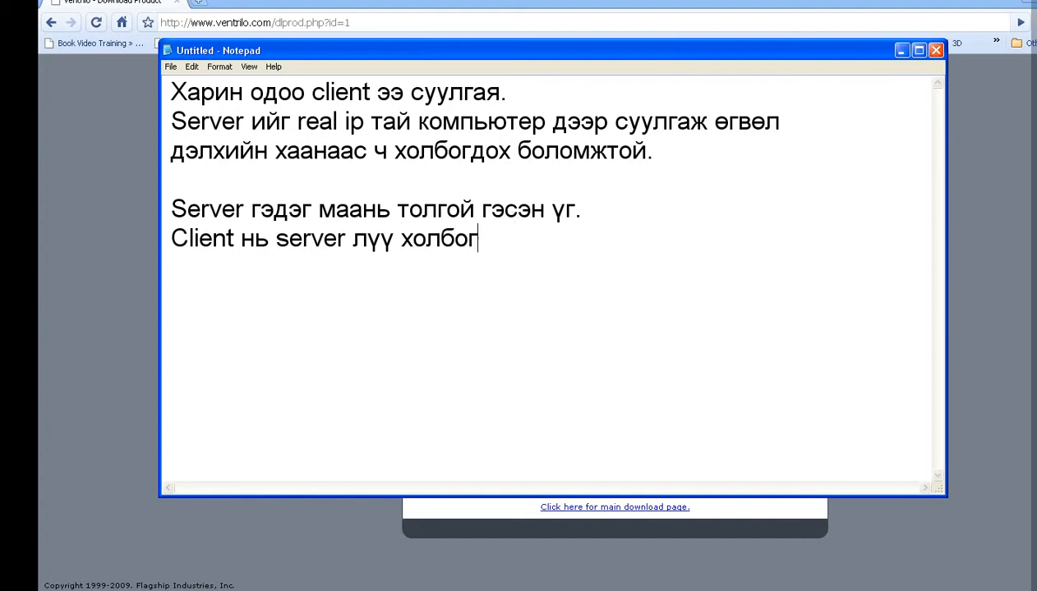
key(BackSpace)
text(ж өгдөг.)
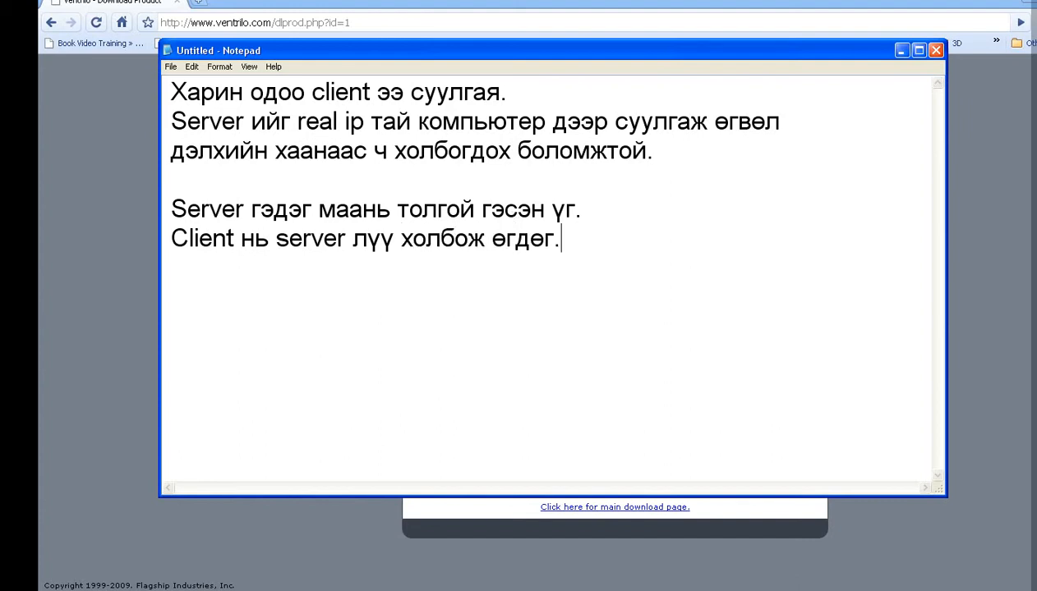
click(108, 480)
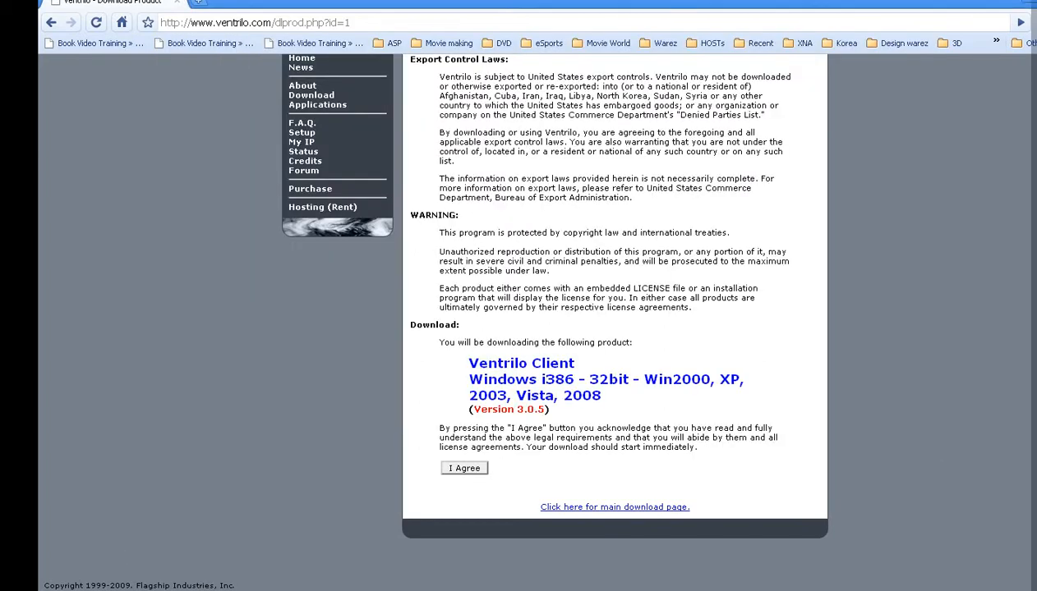
Step: Run the client installer, modify the existing installation, and finish setup
click(600, 330)
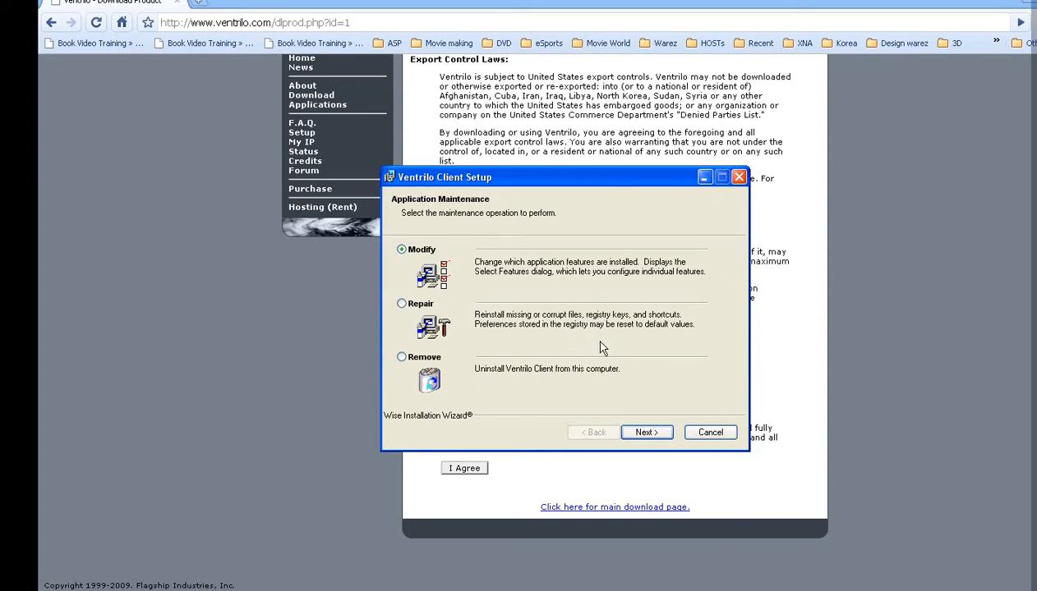
click(646, 441)
click(649, 432)
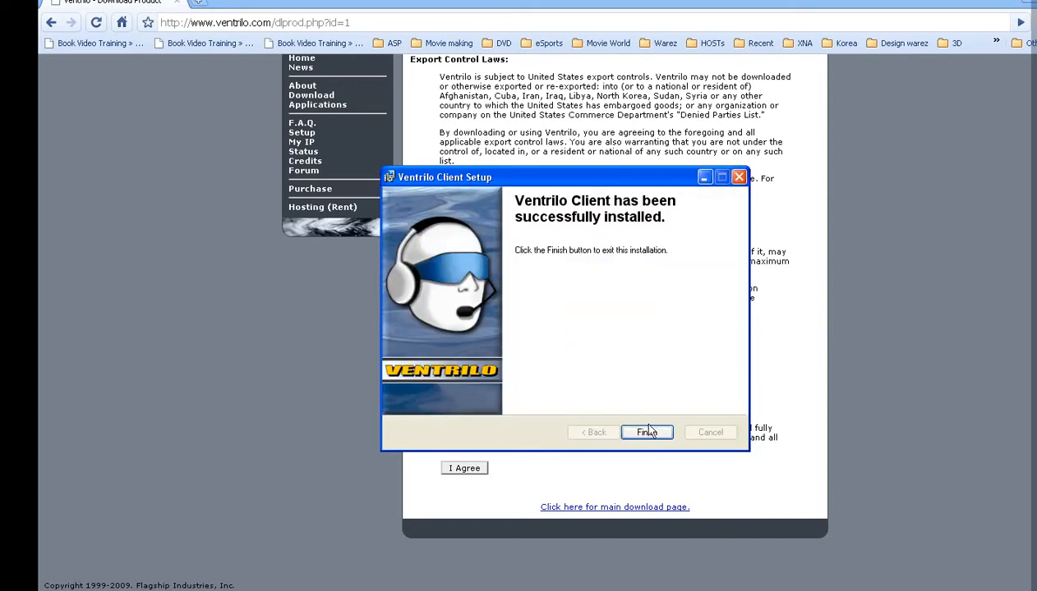
click(644, 429)
Step: Launch the Ventrilo client from Start > All Programs
click(72, 590)
click(98, 584)
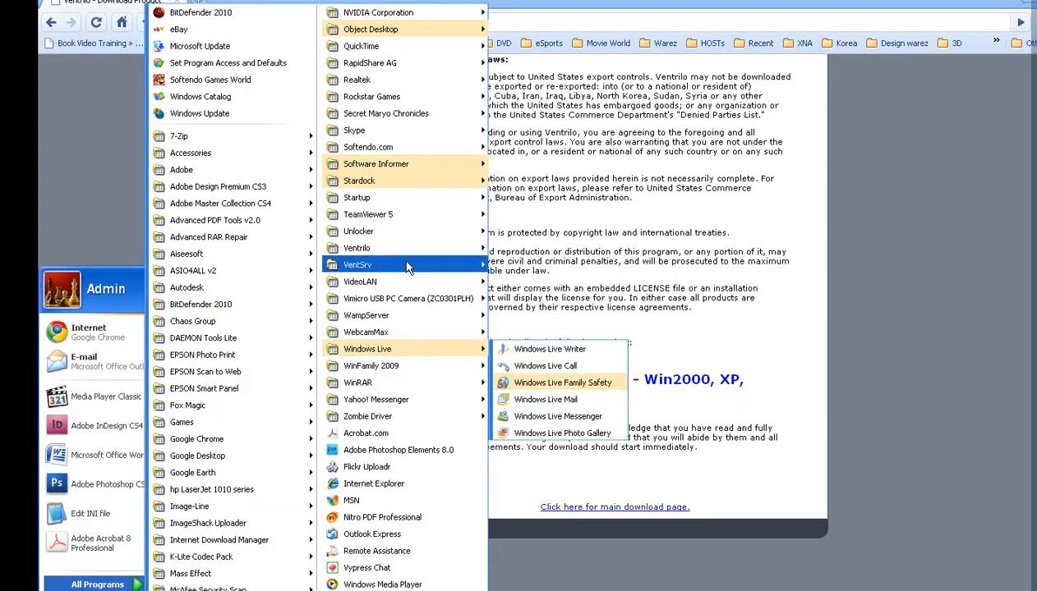
mouse_move(452, 255)
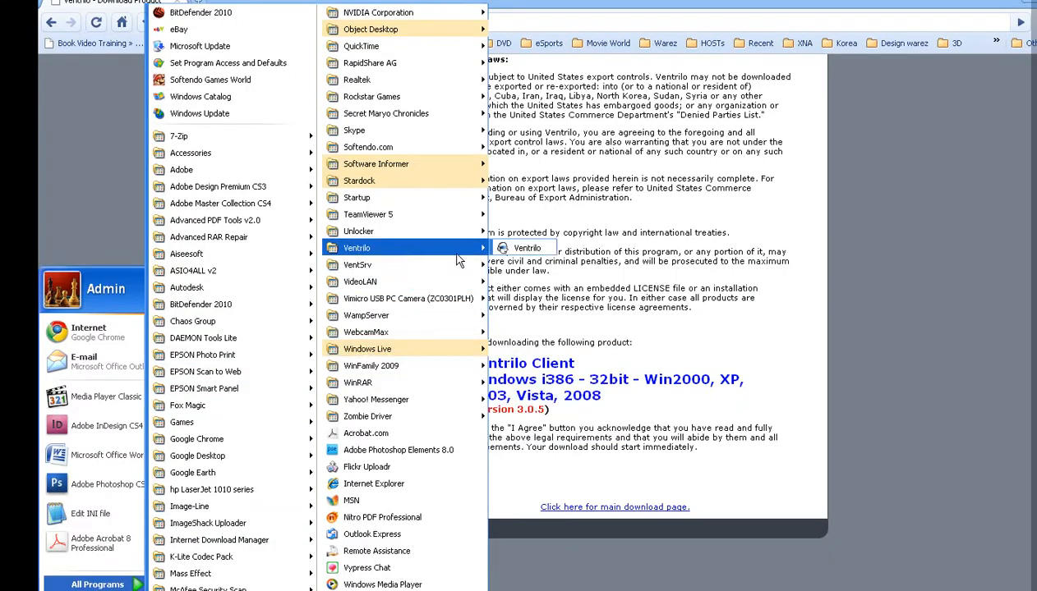
click(527, 249)
Step: Delete the previously saved user in the User Name setup and confirm with OK
drag(563, 193, 290, 194)
click(408, 213)
click(363, 261)
click(327, 364)
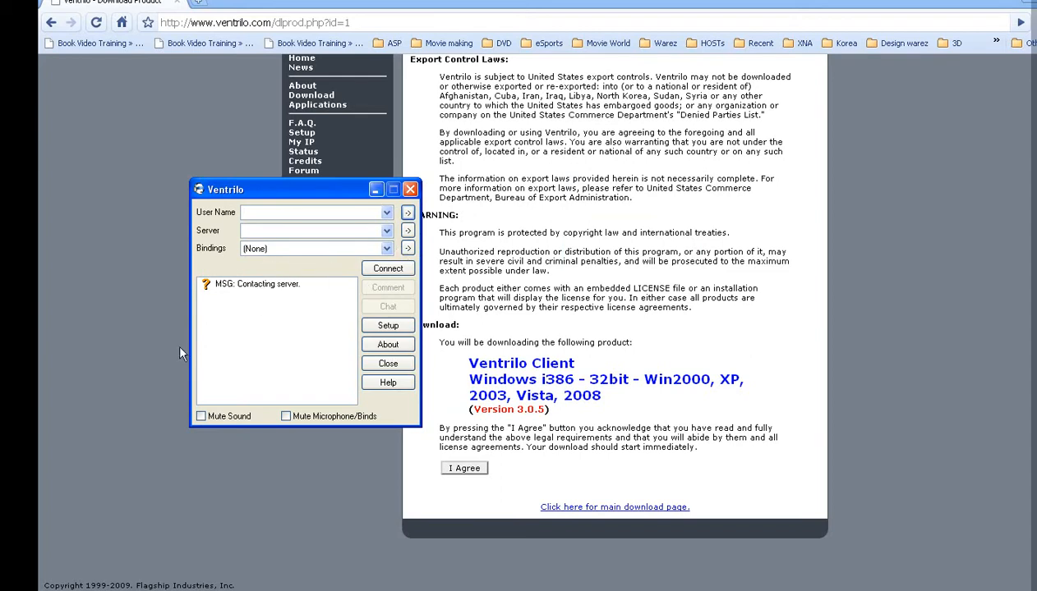
Step: Create a new Ventrilo user named 'Public CS Audio Chat' and apply it as the client's user name
click(407, 212)
drag(369, 223, 664, 229)
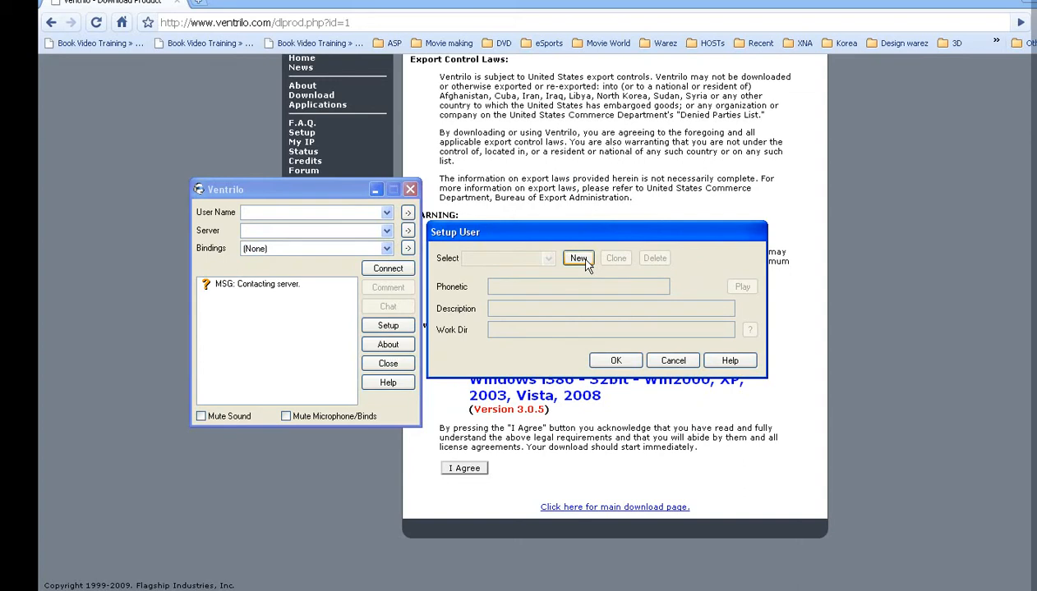
click(579, 259)
text(Publis)
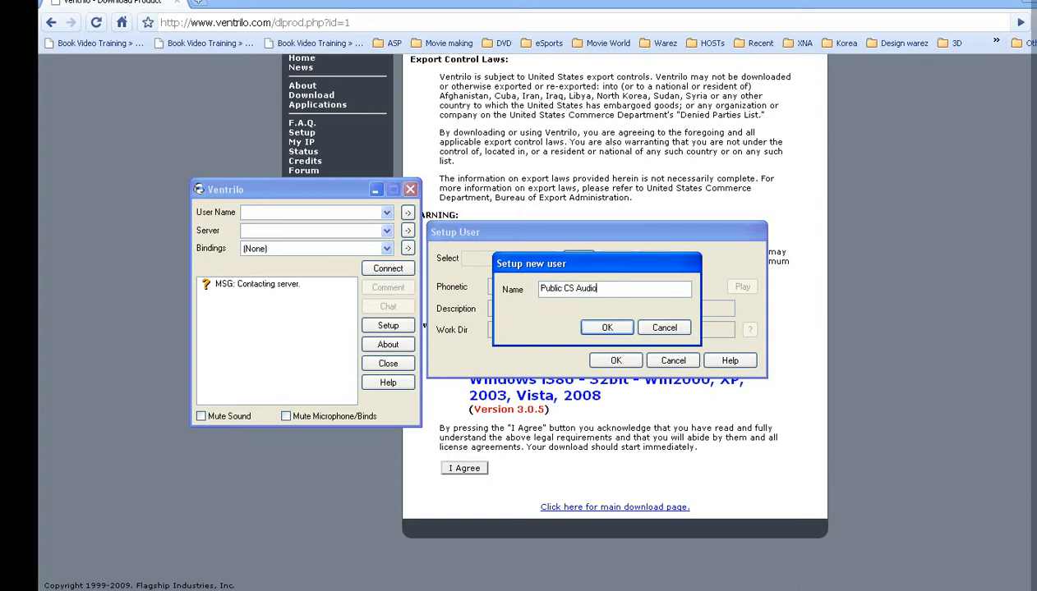
text( CS Audio Chat)
click(605, 329)
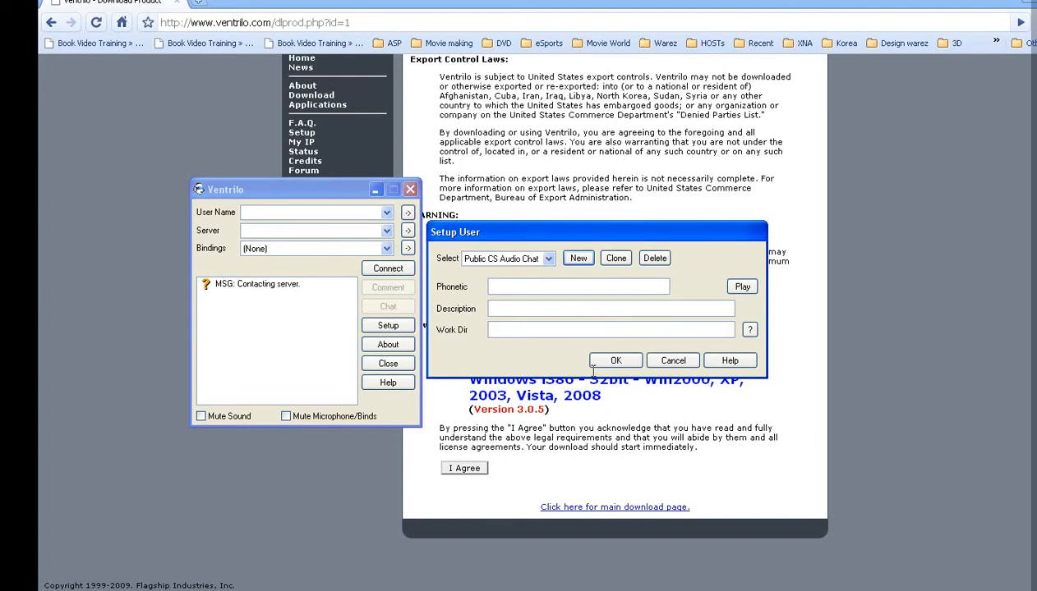
click(618, 361)
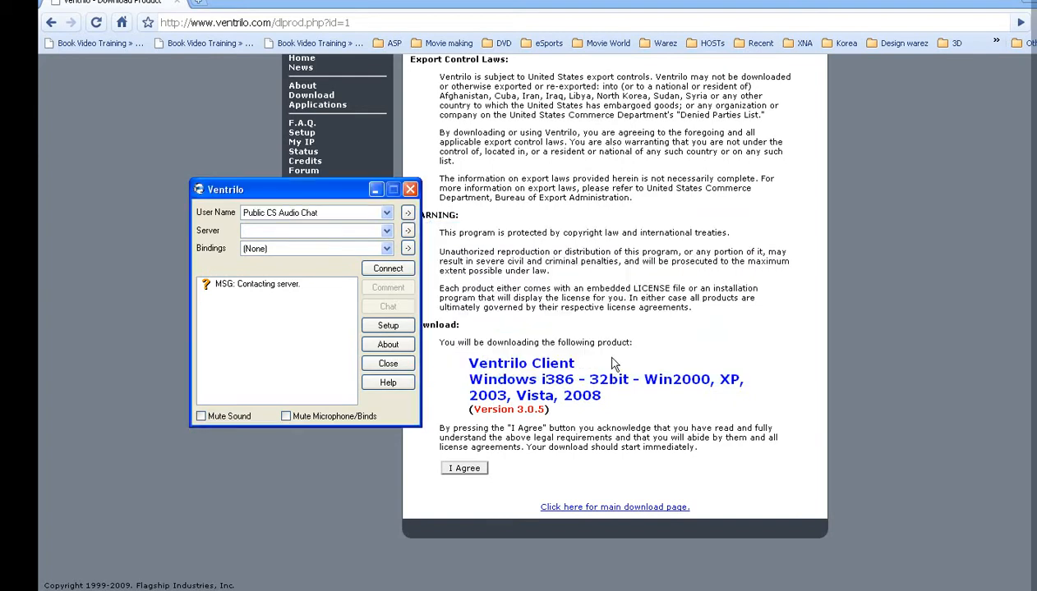
drag(376, 197, 367, 195)
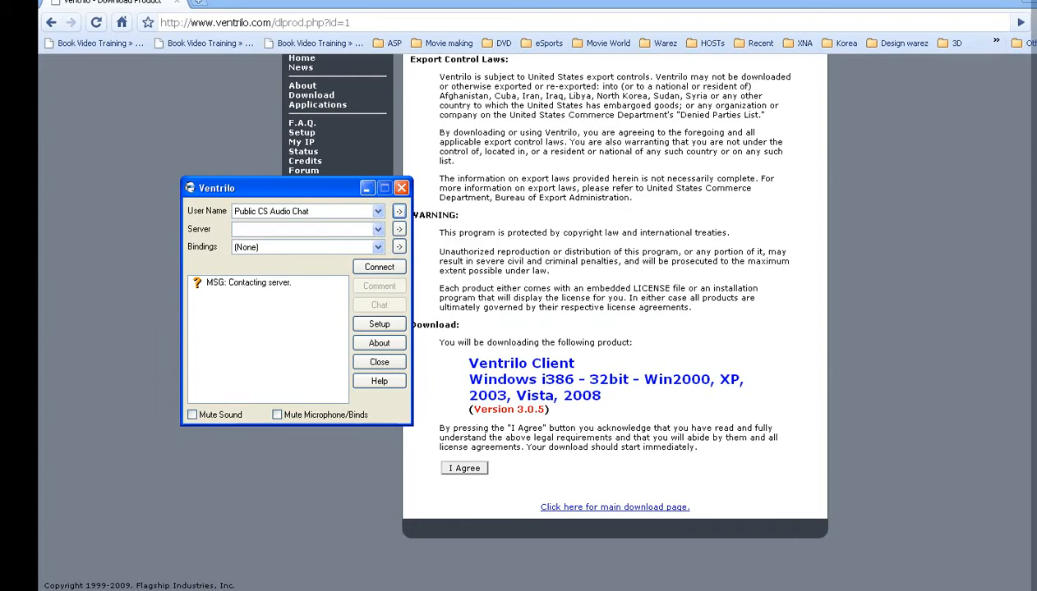
key(alt+Tab)
Step: Write narration that you choose a server by pointing to its IP, and this one is installed locally
drag(458, 59, 742, 70)
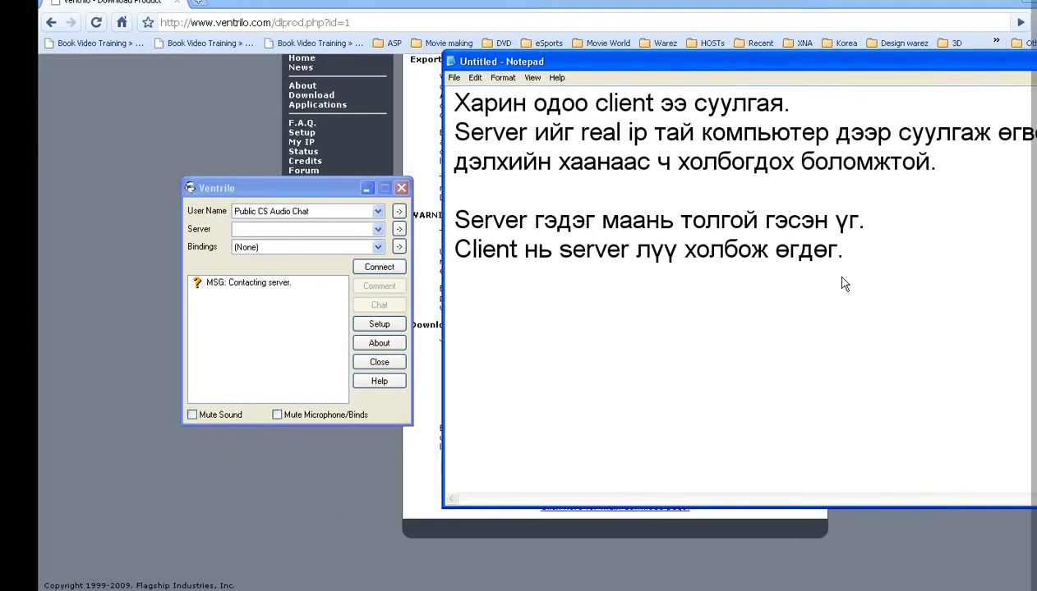
key(Return)
key(Return)
text(Харин )
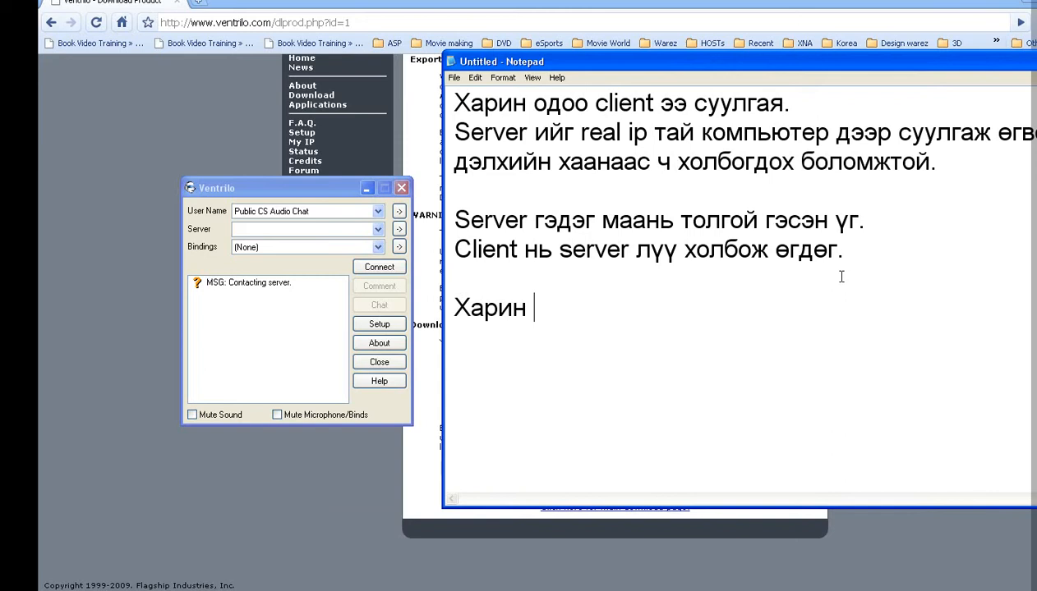
text(одоо се)
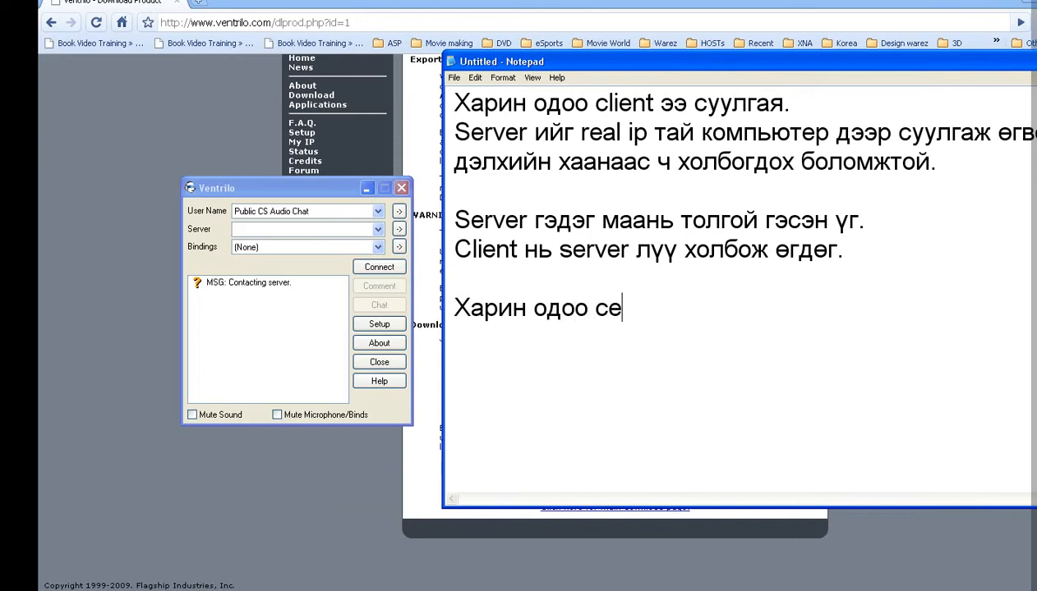
text(рверээ со)
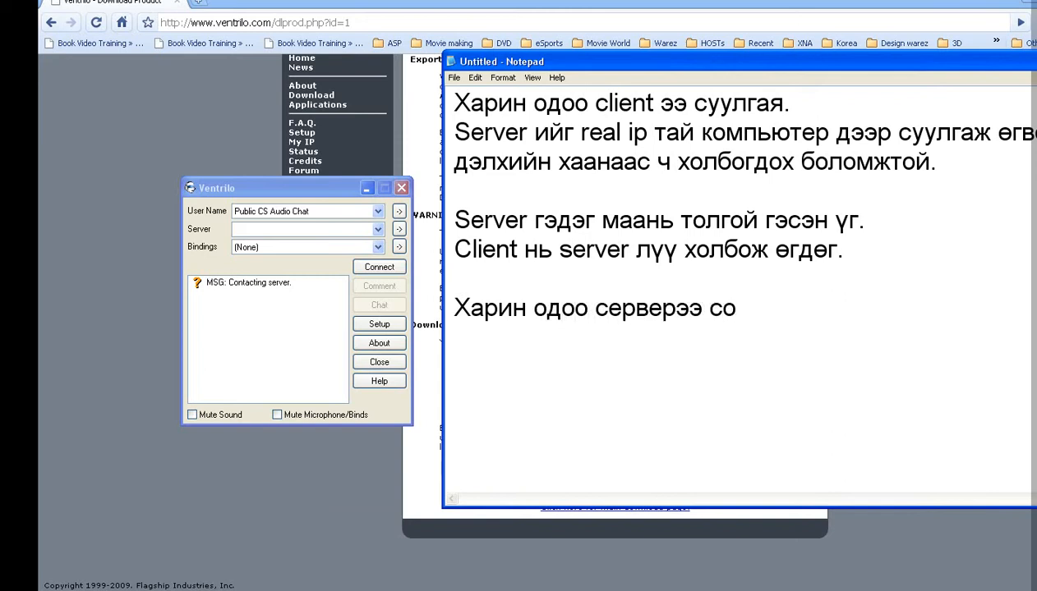
text(нгож өгө)
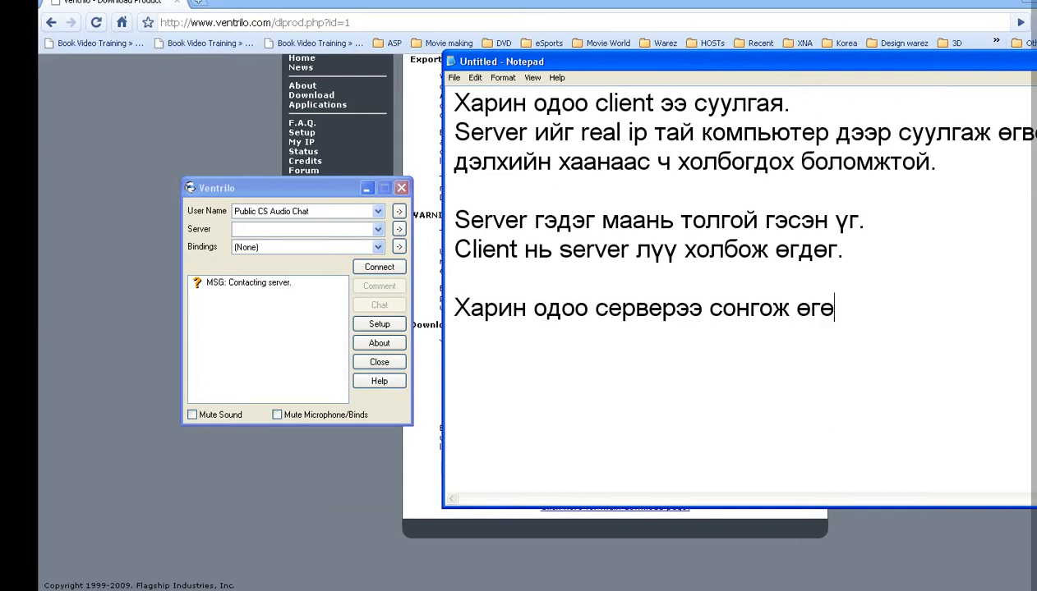
text(хдөө тухайн)
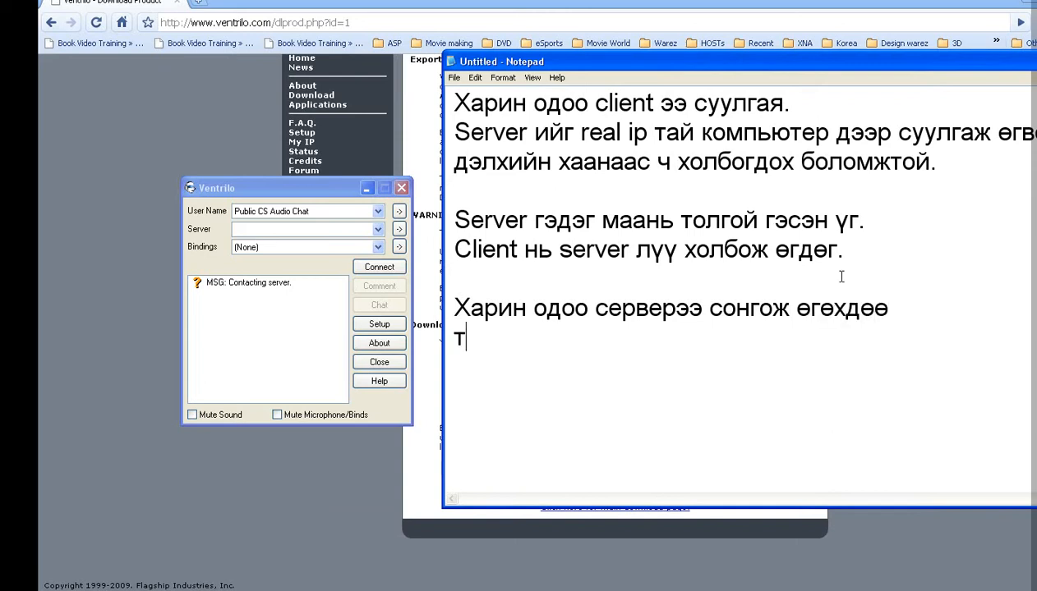
text( сервер)
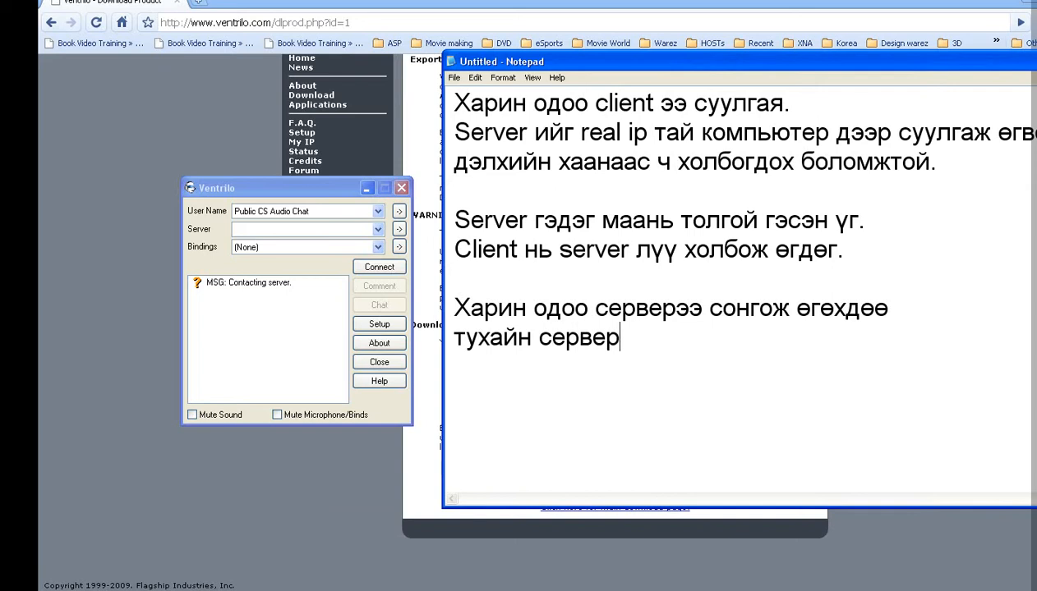
text( хаана байр)
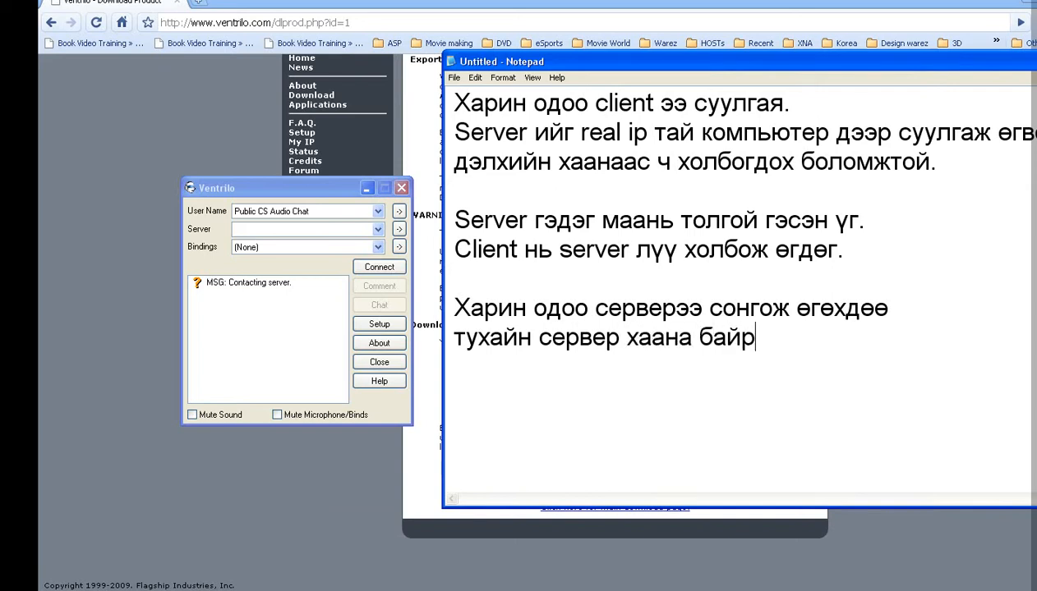
text(лаж байгаа)
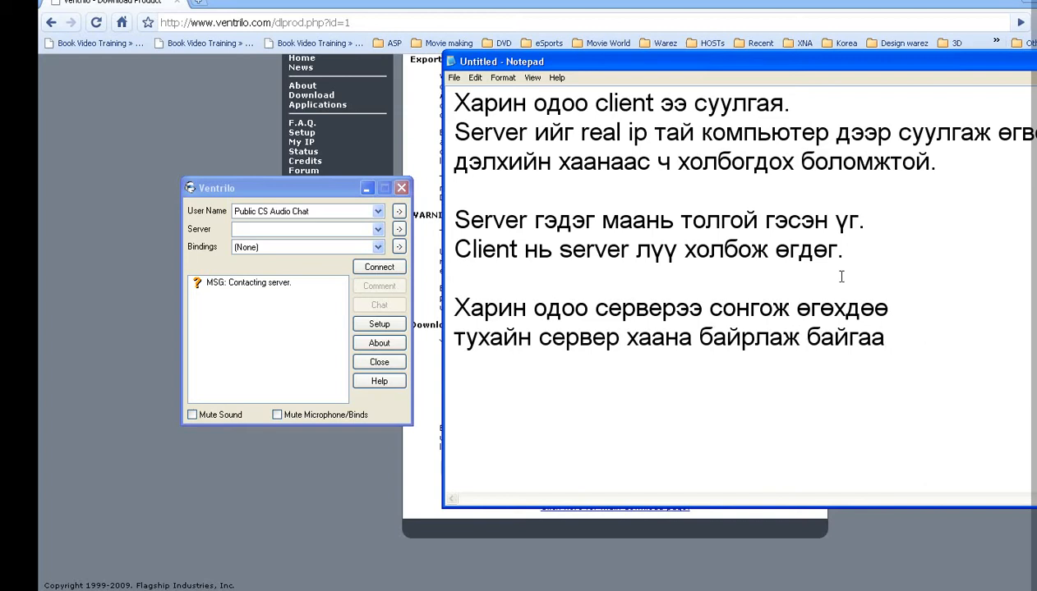
key(Return)
text(тэрлүү)
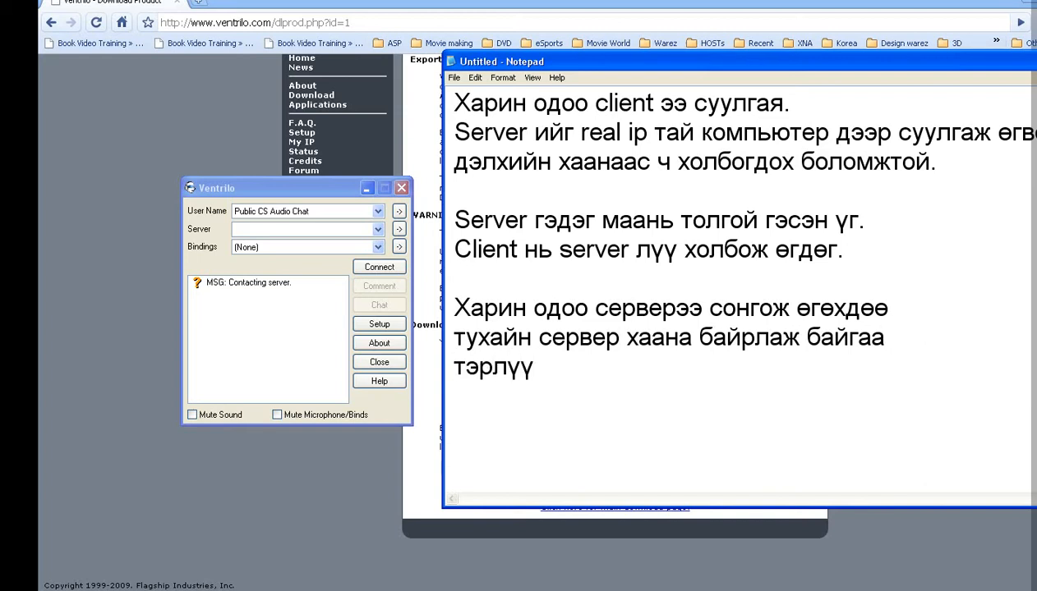
text( IP гаар)
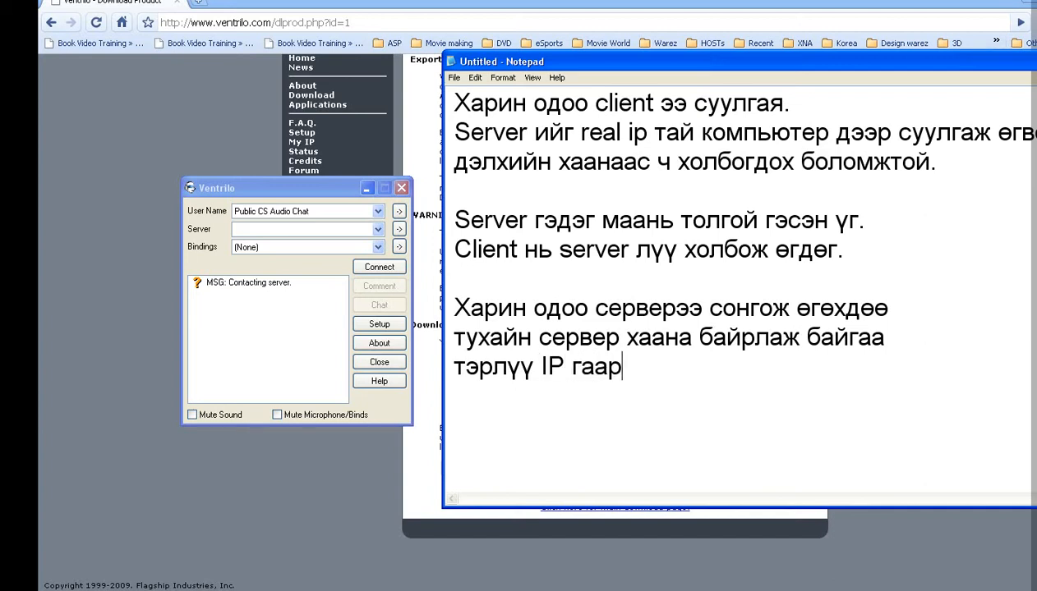
text( зааж)
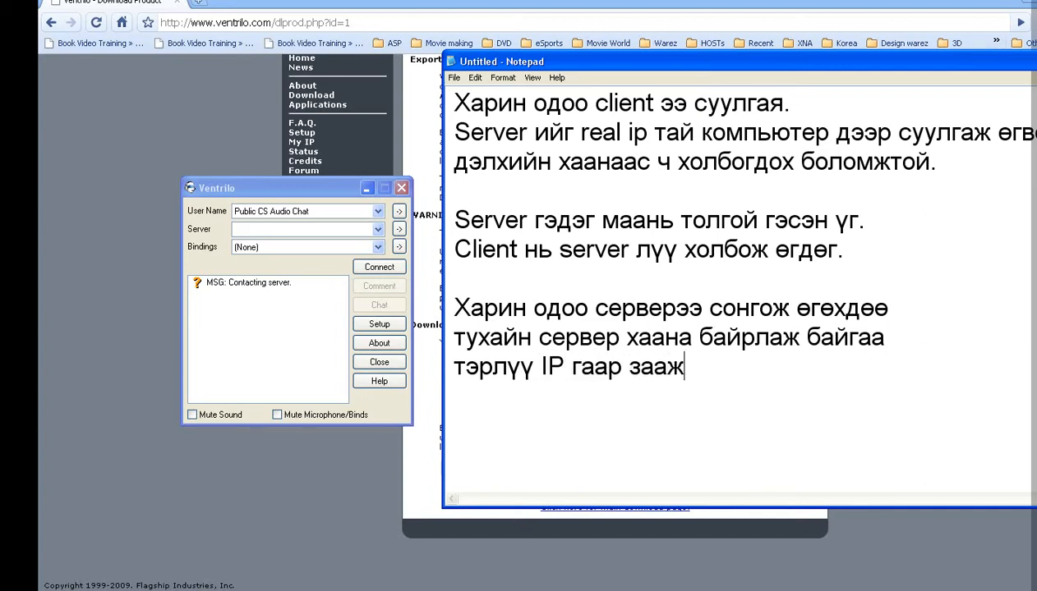
text( өгнө гэсэн )
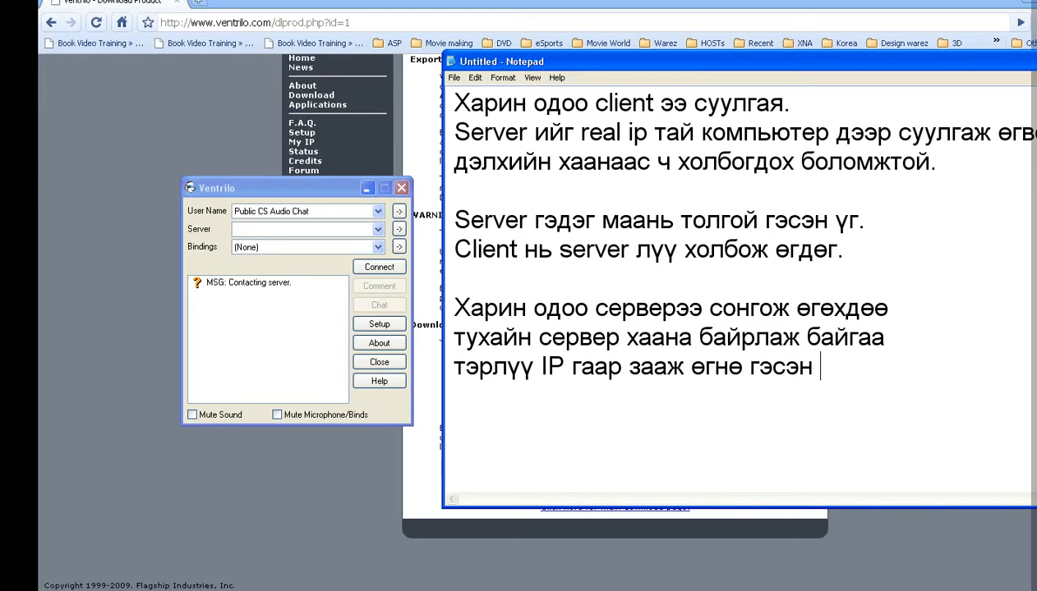
text(үгОдоогоор өөр)
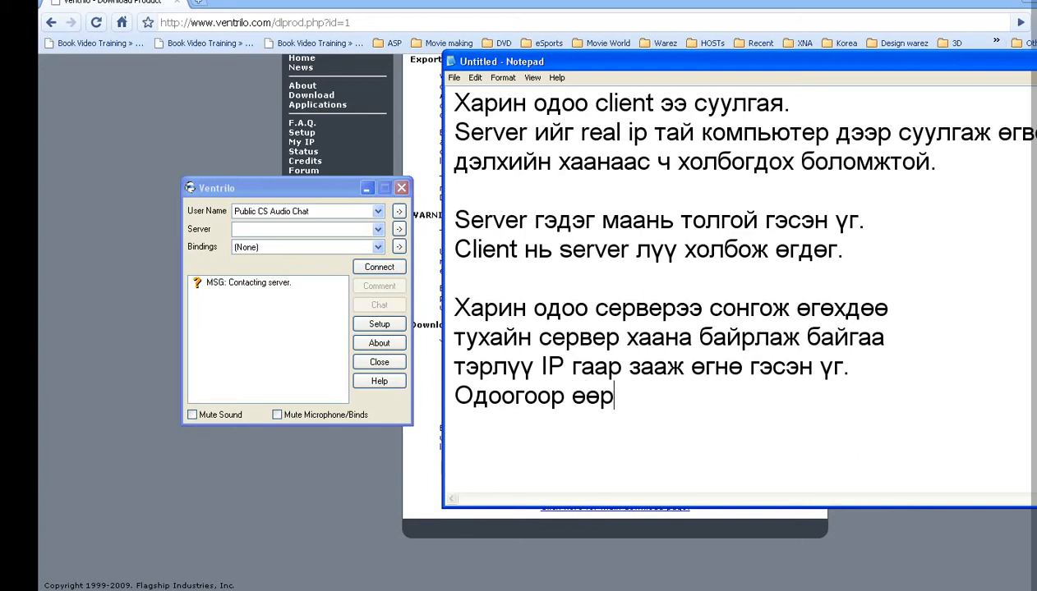
text(т)
key(BackSpace)
text(дээрэ)
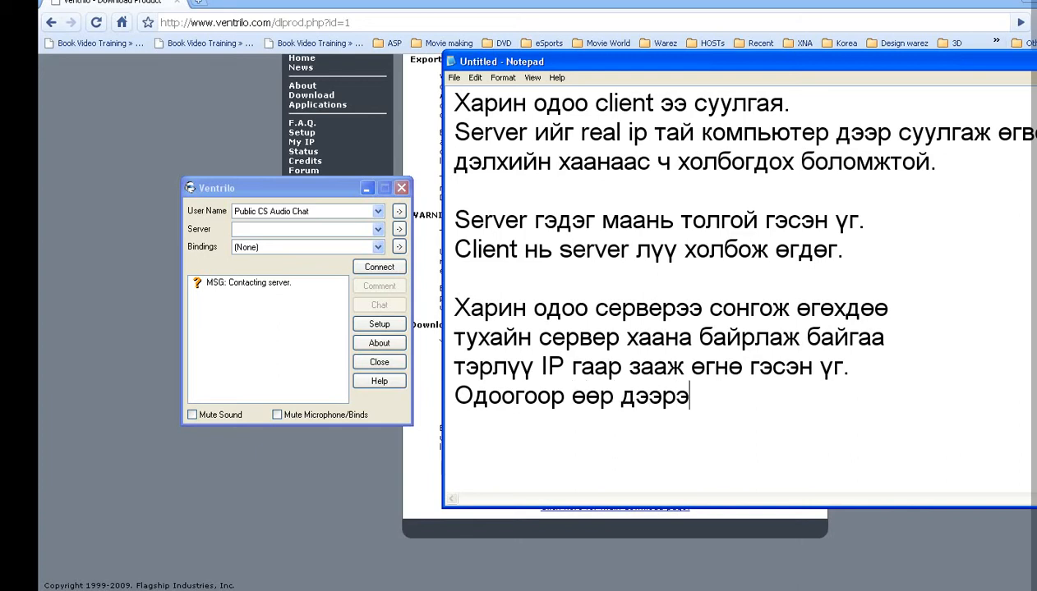
text(э суулгас)
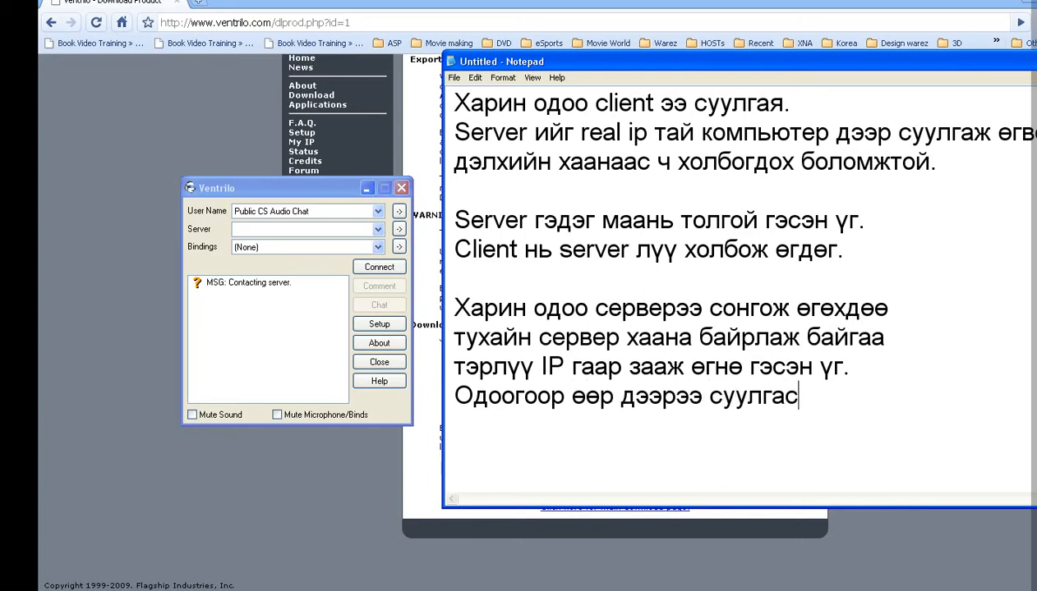
text(ан байгаа тул)
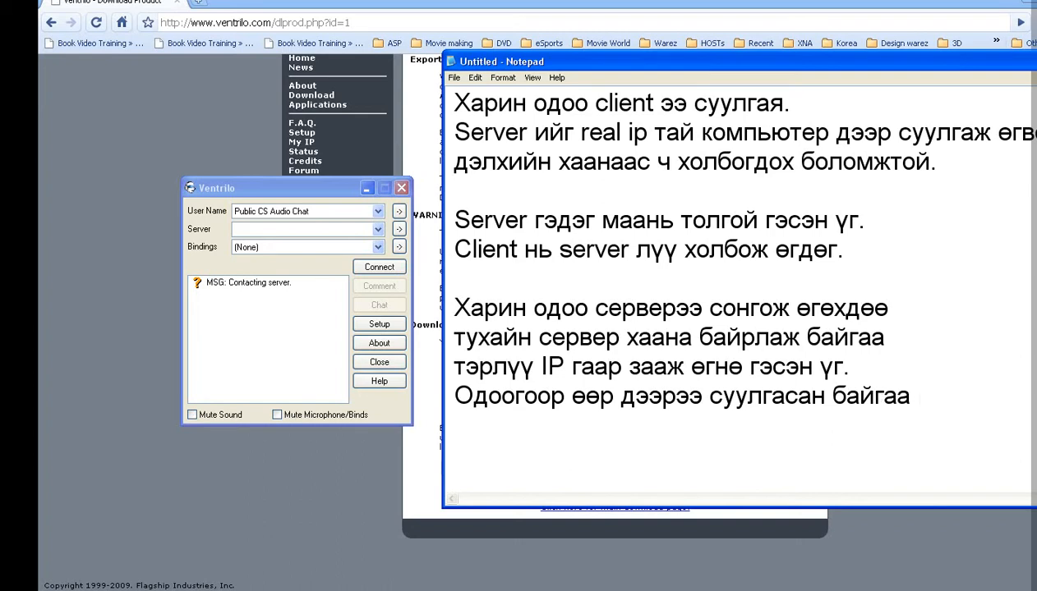
Step: Add the lines saying to connect via 127.0.0.1 or localhost, or a local network IP
key(Return)
text(1270,)
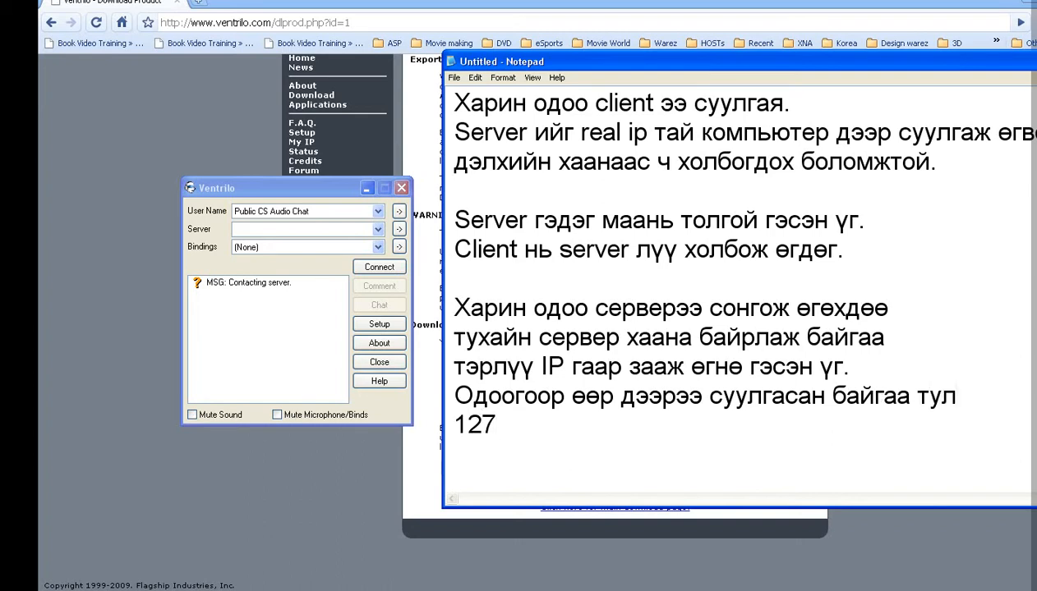
key(BackSpace)
key(BackSpace)
text(.0.0.1 бую)
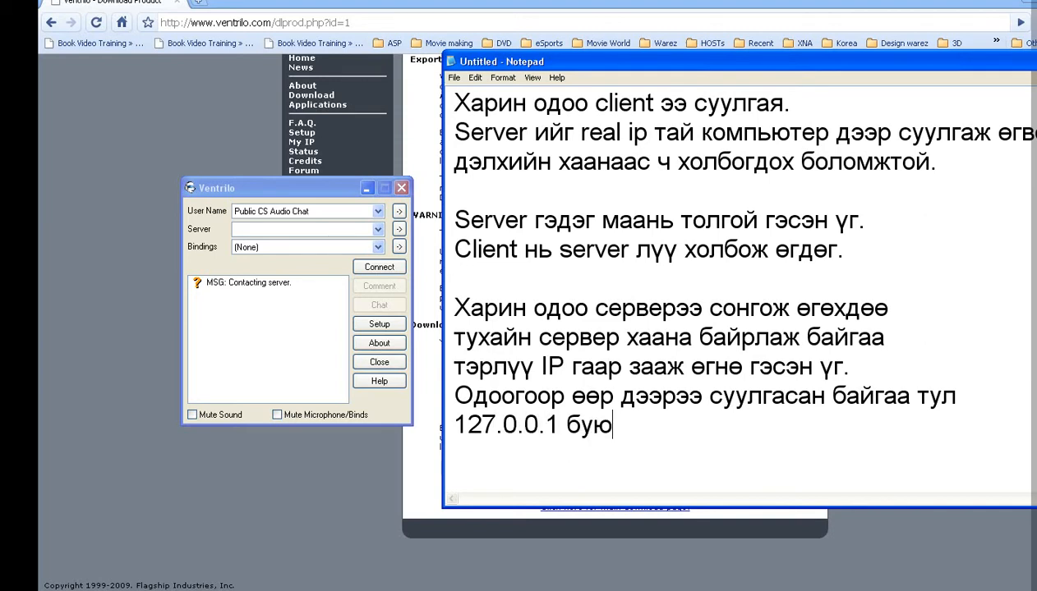
text(у localhos)
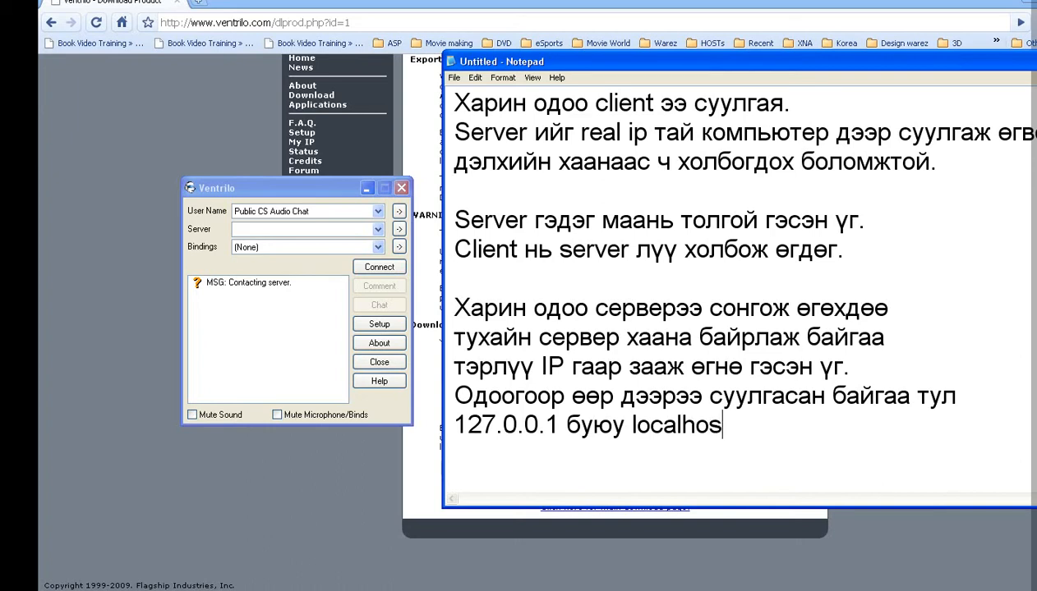
text(t гэж )
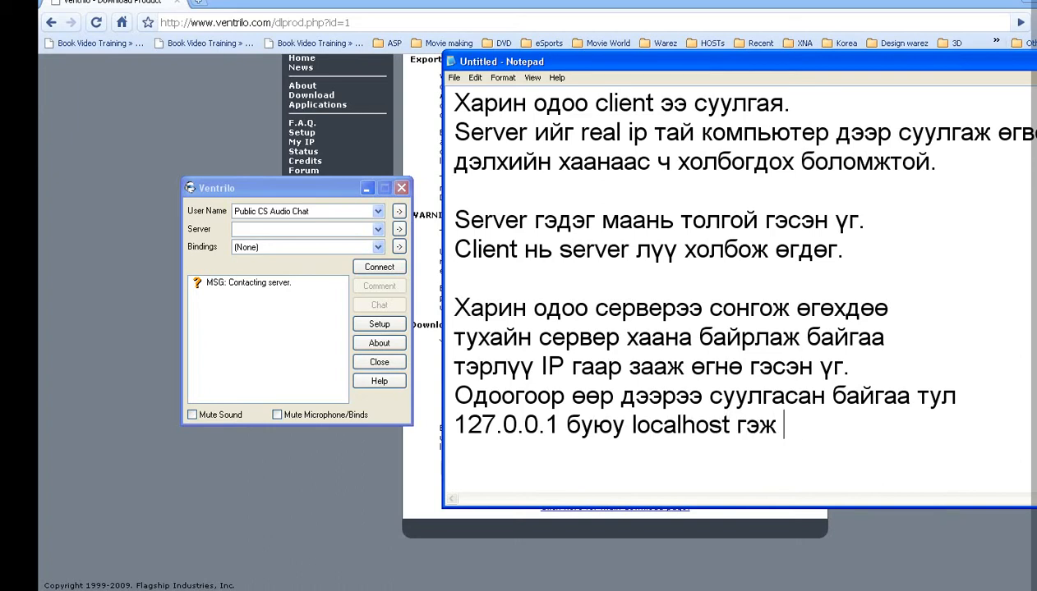
text(холбогдоно.)
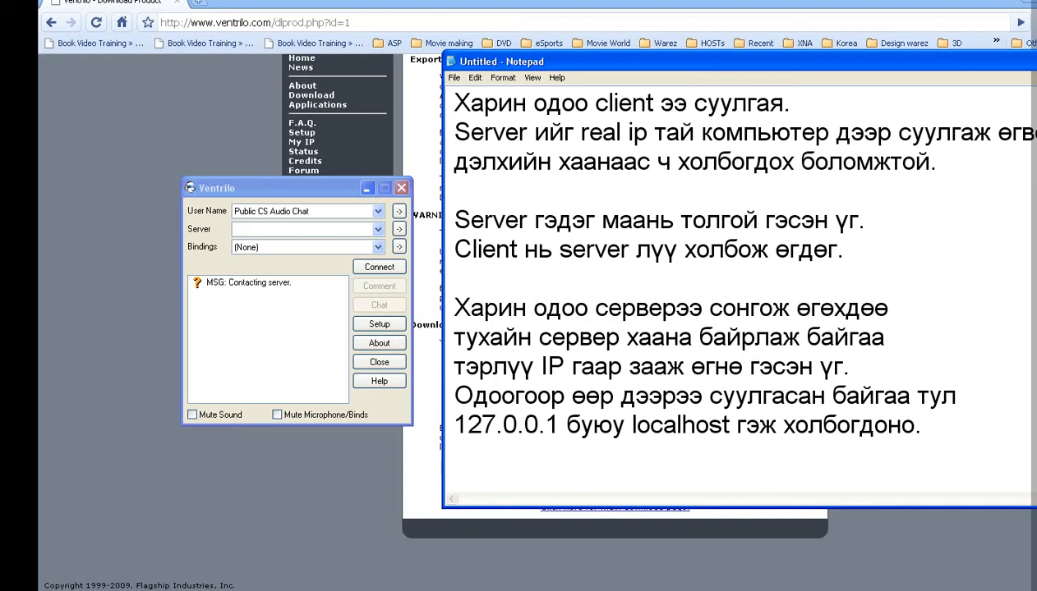
text(Эсвэл н)
key(BackSpace)
text(энэ)
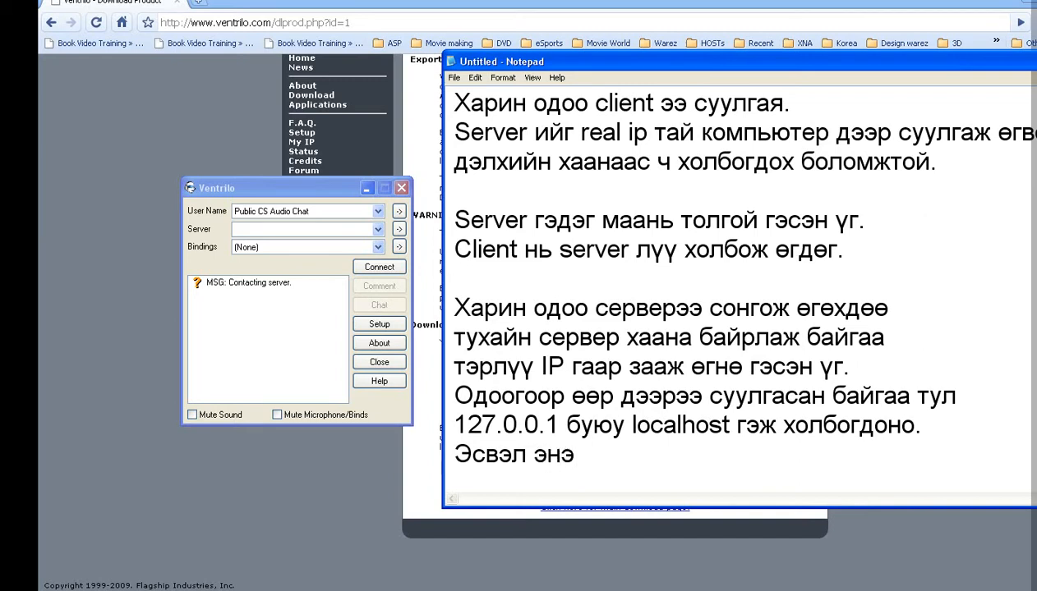
text( IP нь дотоод)
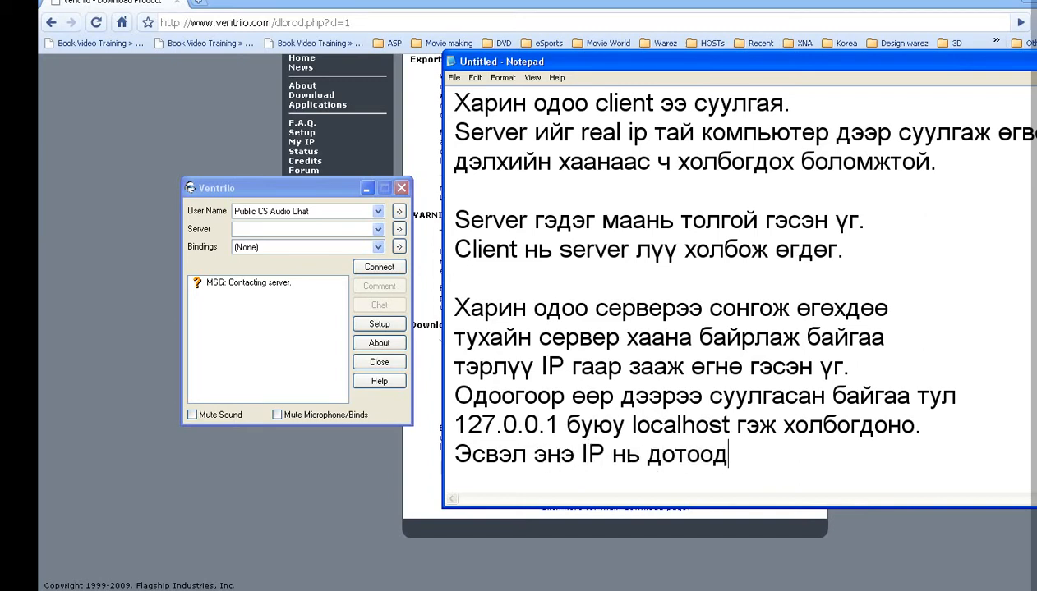
text( сүлжээний IP)
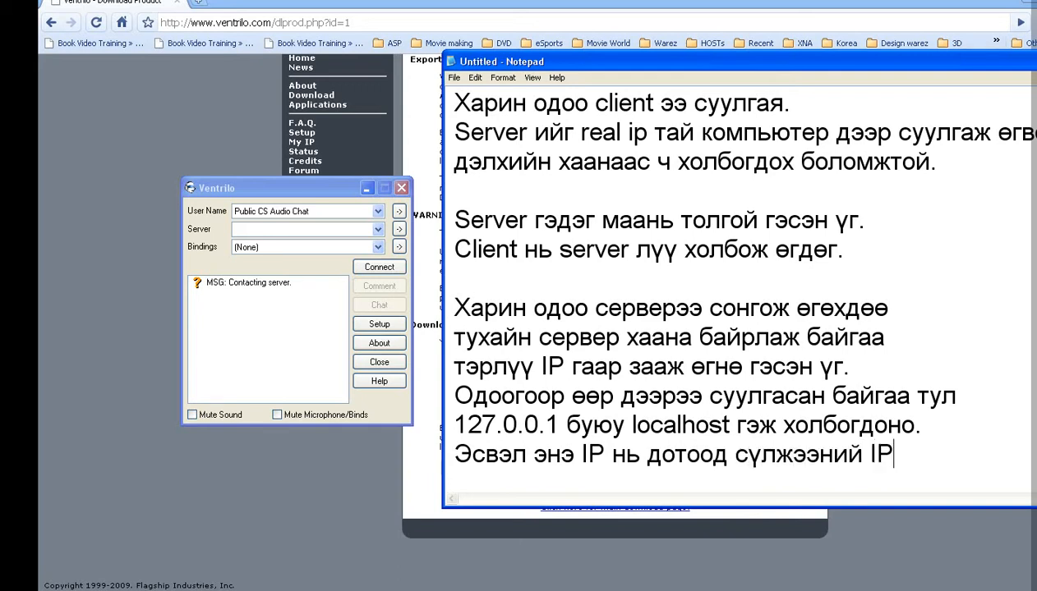
text( байж б)
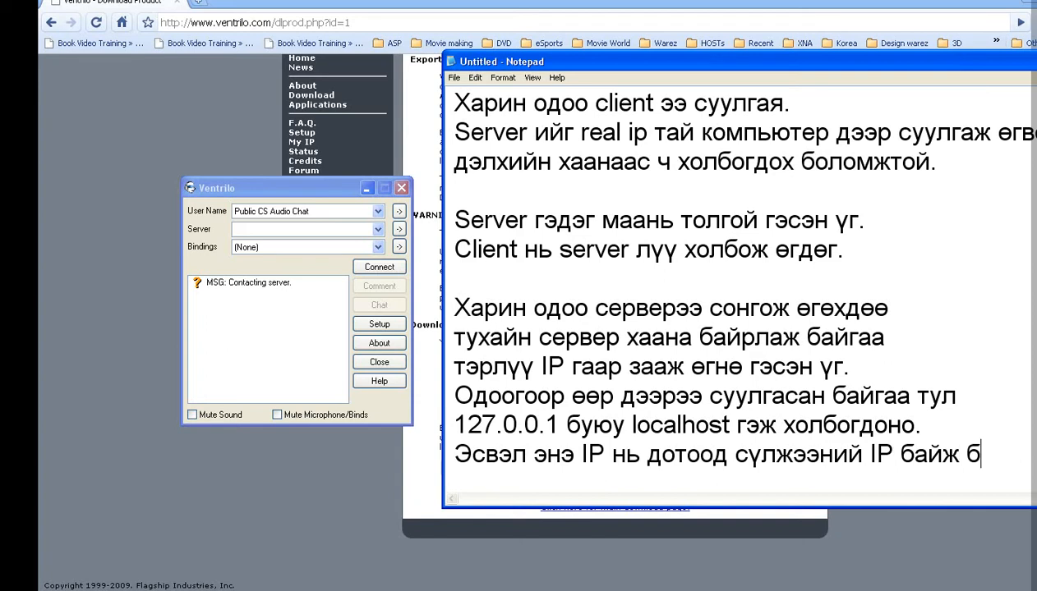
text(олно)
key(Return)
key(Return)
key(Return)
key(Return)
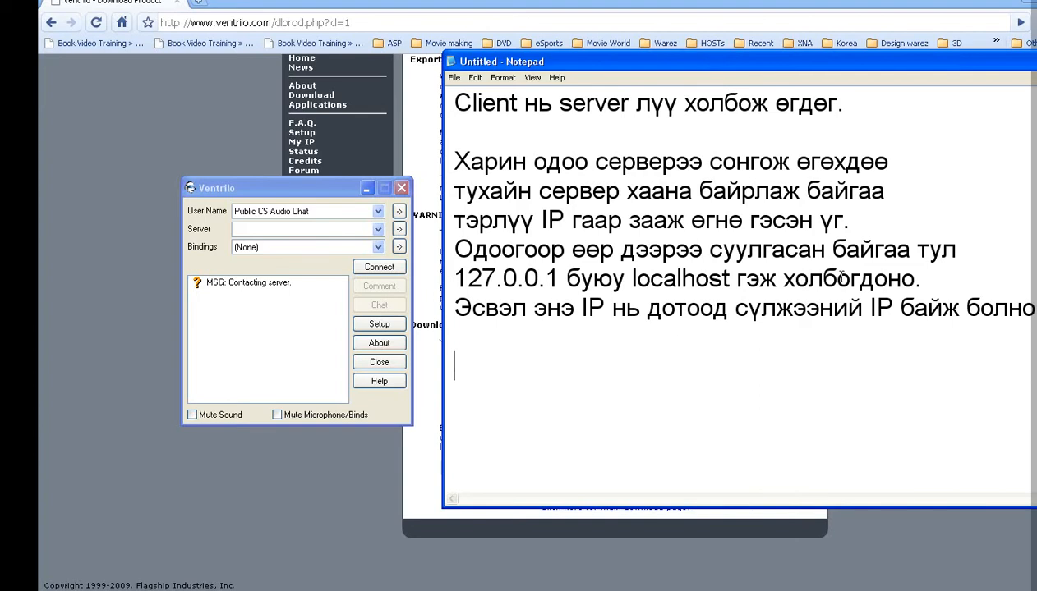
Step: Add a 'localhost' server entry with hostname localhost, port 3784 and a password
click(336, 194)
click(397, 229)
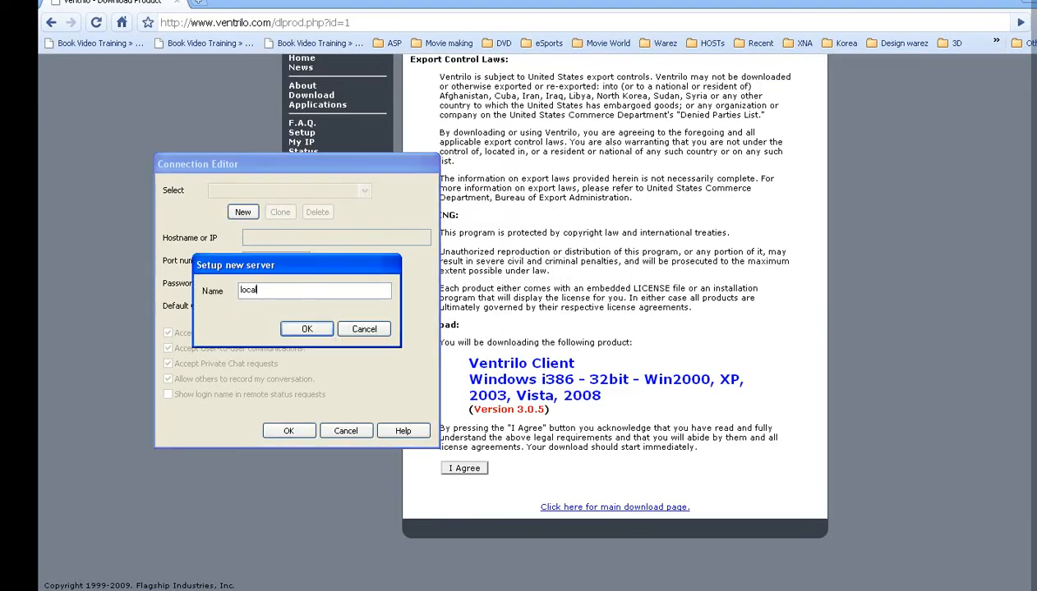
key(Return)
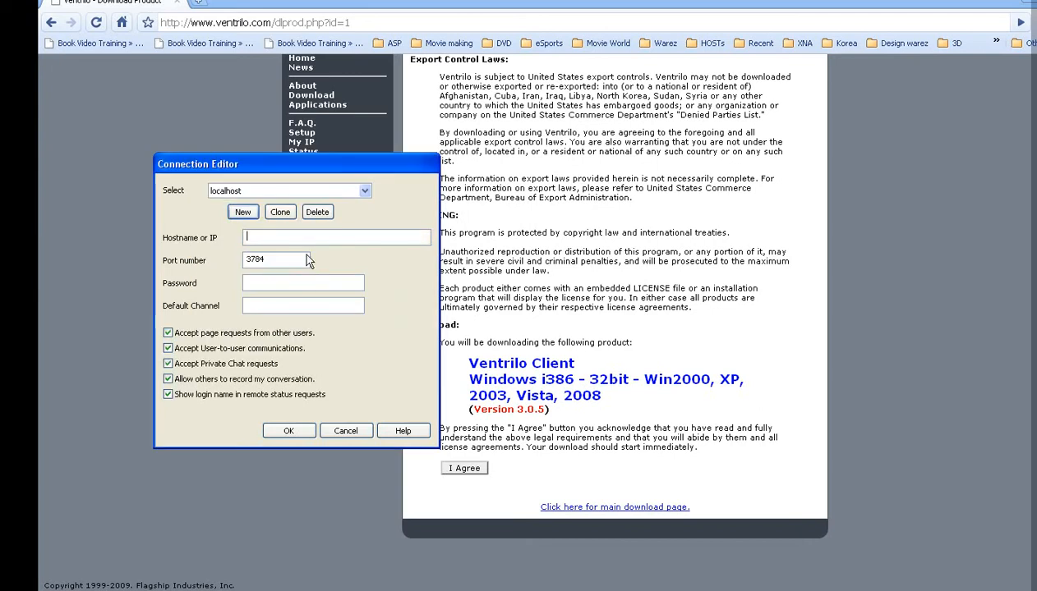
text(localhost)
drag(269, 264, 235, 269)
click(294, 257)
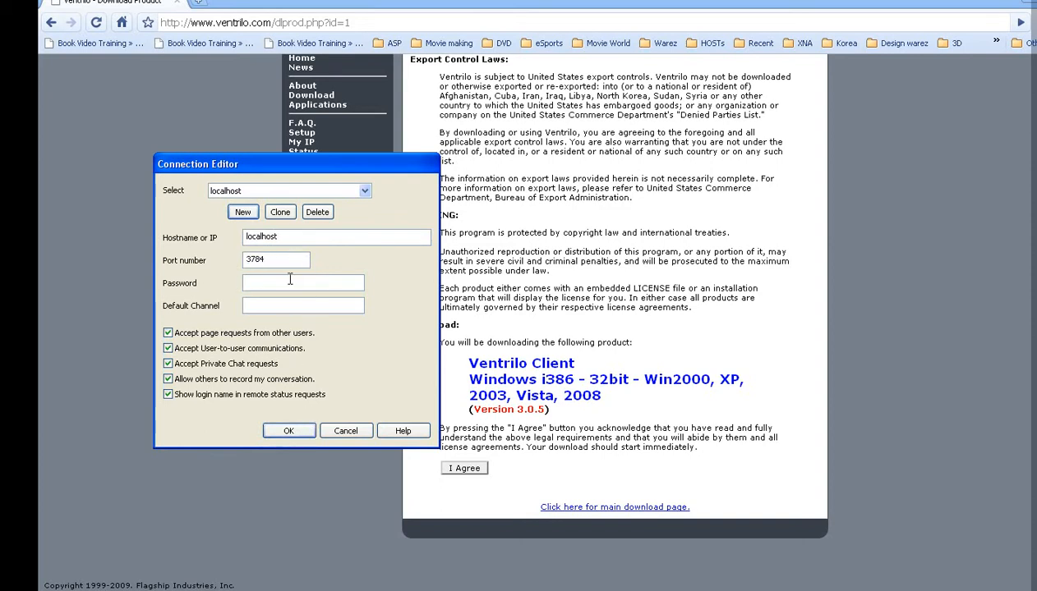
click(285, 288)
text(123)
click(284, 432)
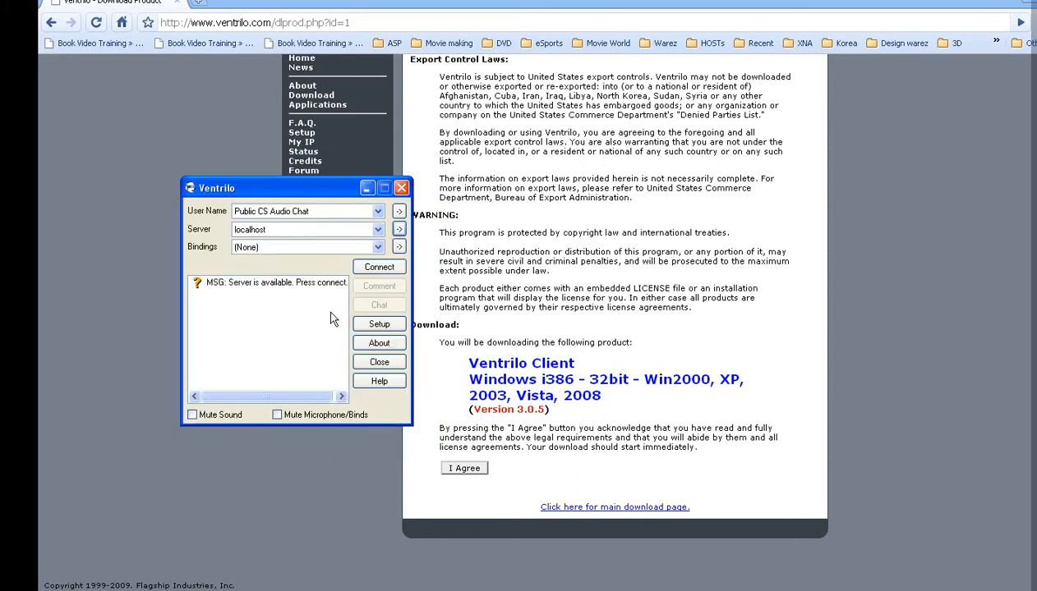
Step: Connect to the localhost server, then bring the Notepad narration back up on the right
click(374, 268)
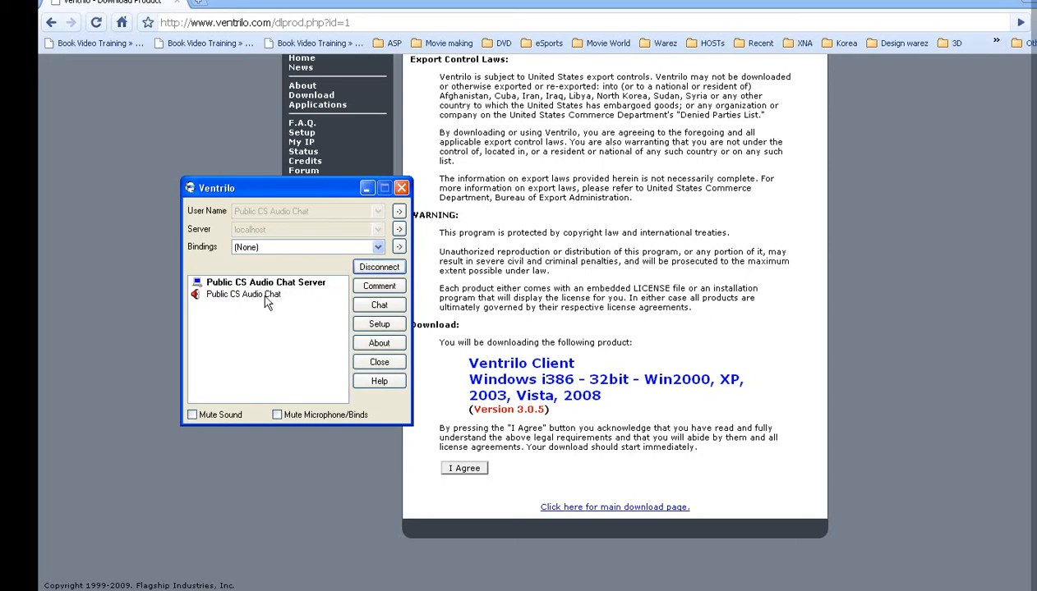
click(530, 590)
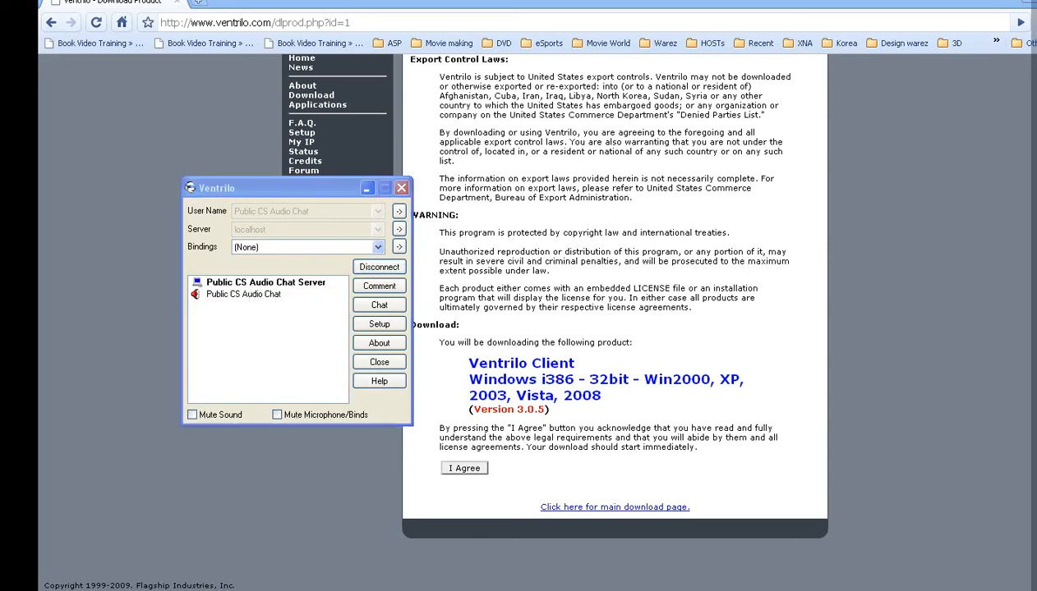
drag(499, 67, 656, 71)
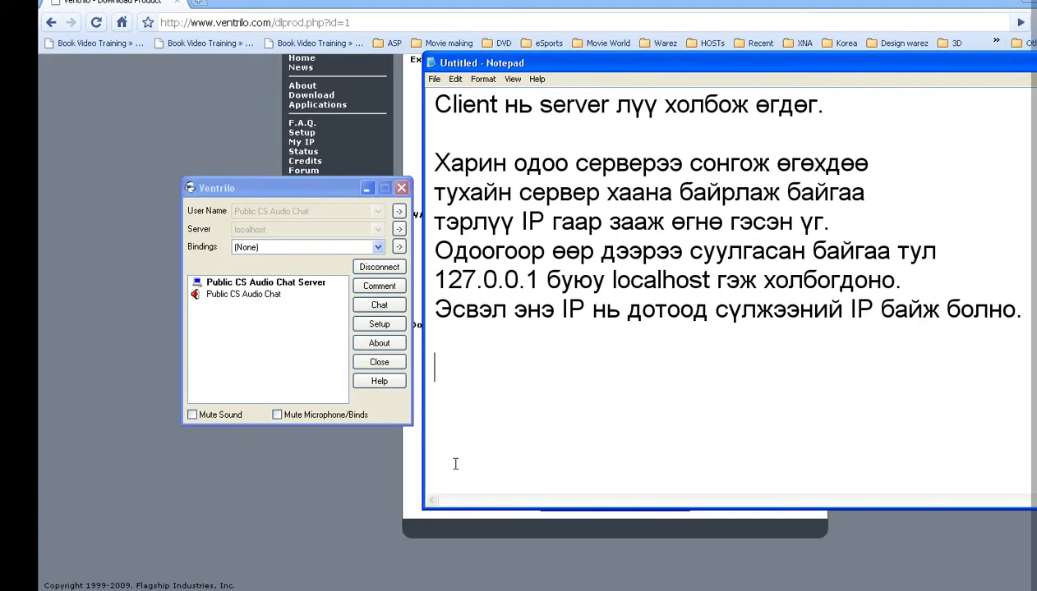
Step: Move the Ventrilo Server console to the upper left of the screen
click(631, 590)
drag(473, 157, 262, 32)
mouse_move(96, 263)
mouse_down()
mouse_move(175, 254)
mouse_move(96, 261)
mouse_up()
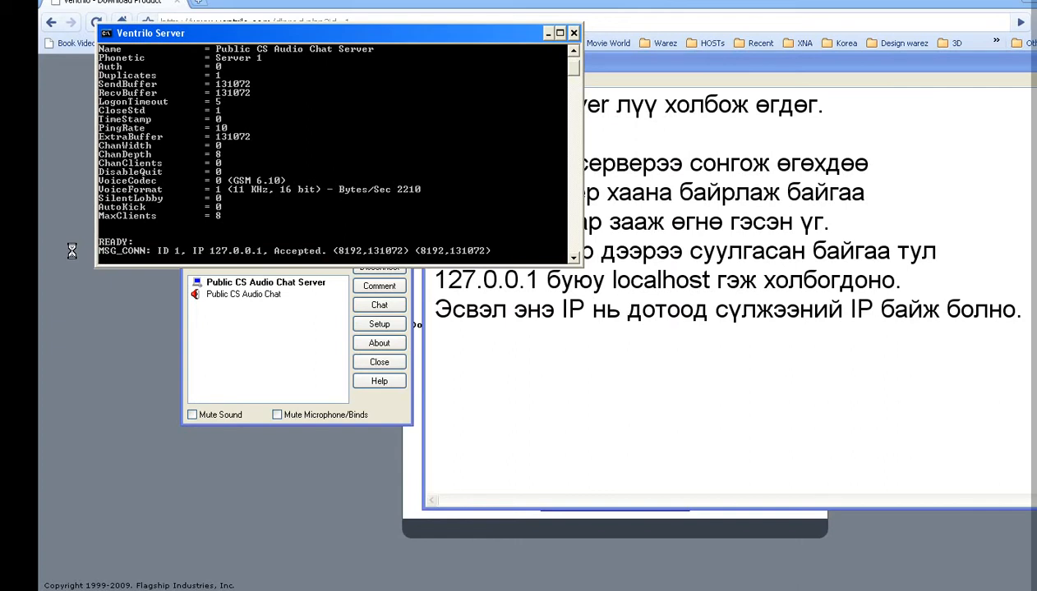
Step: Add the note line saying the server shows where the connection comes from
click(465, 345)
key(Return)
text(Эн)
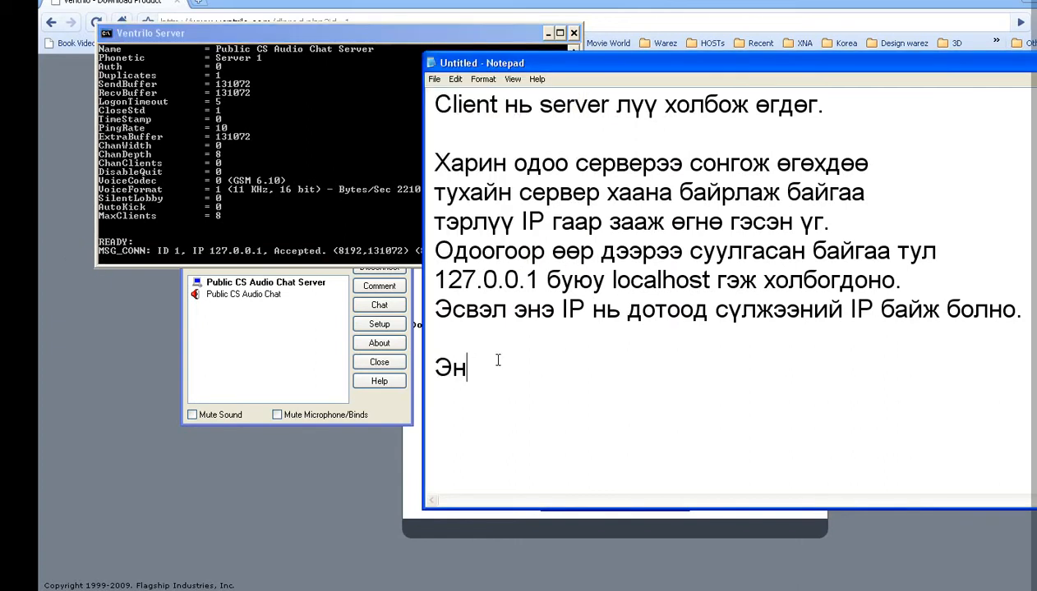
text(д сервер лүү хаанаа)
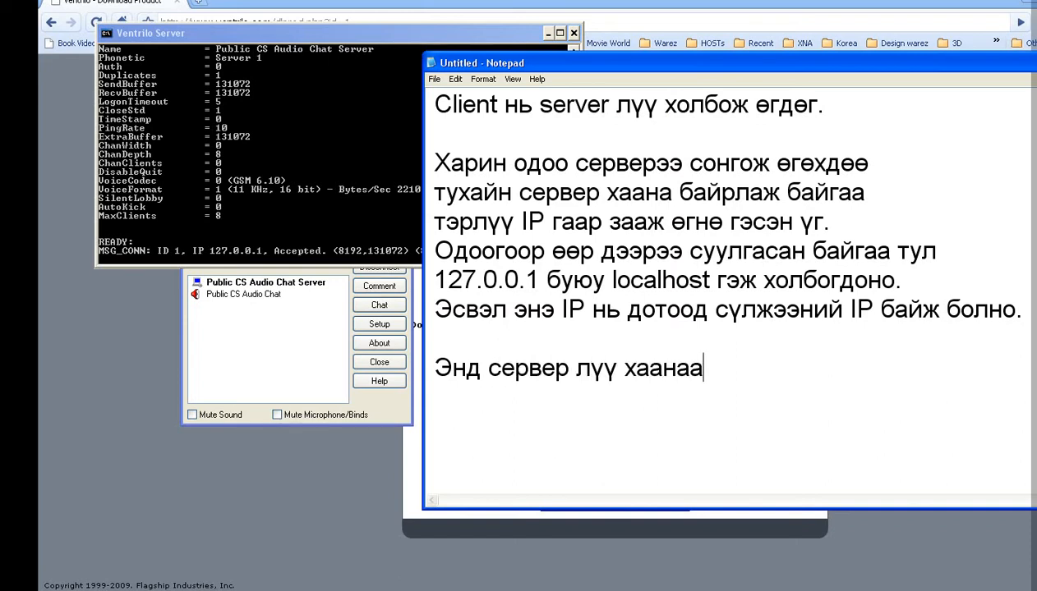
text(с хол)
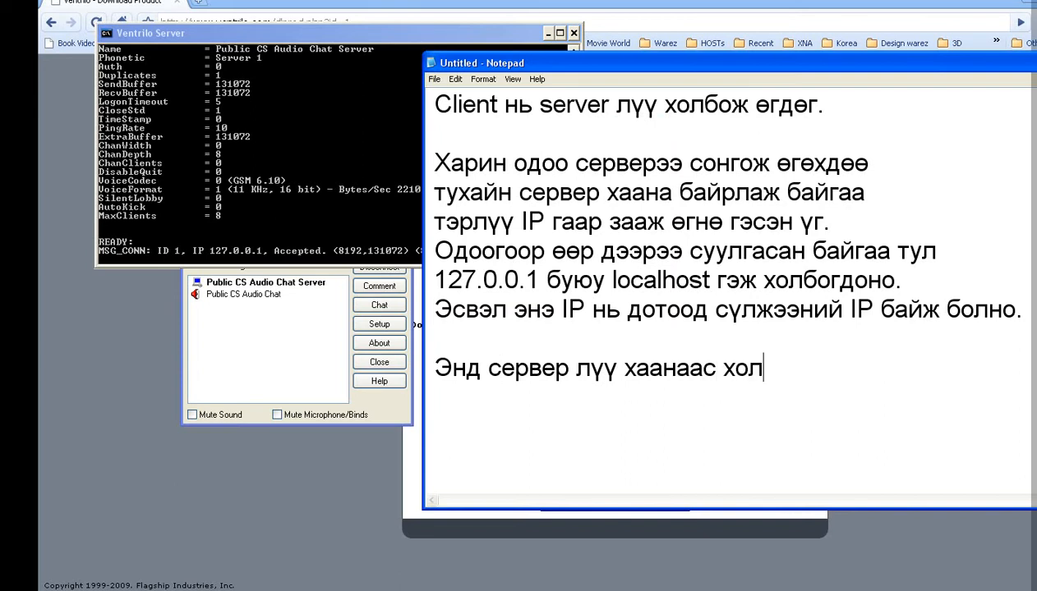
text(богдож б)
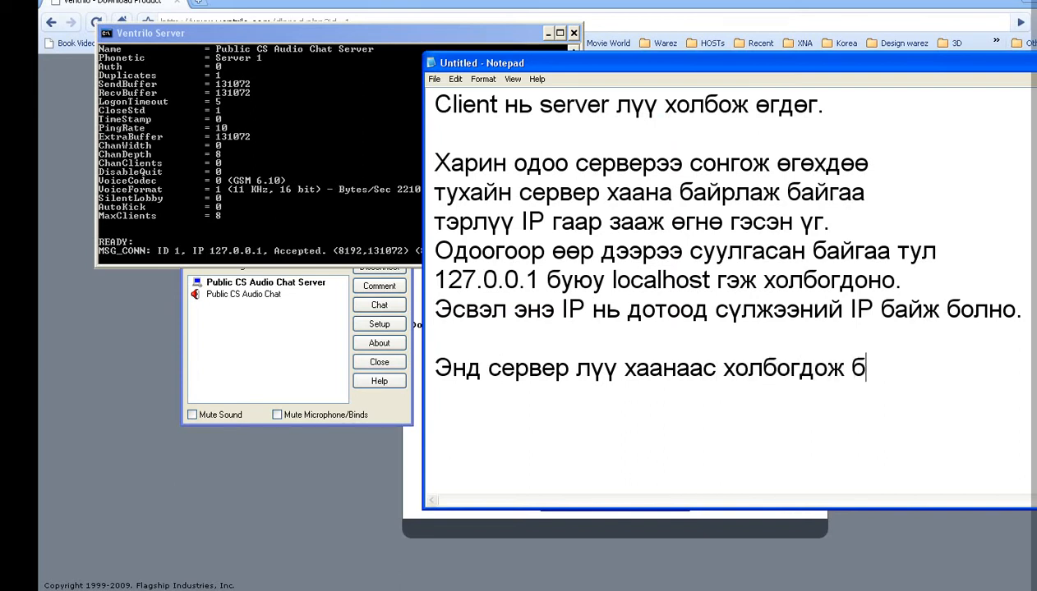
text(айгаа нь хара)
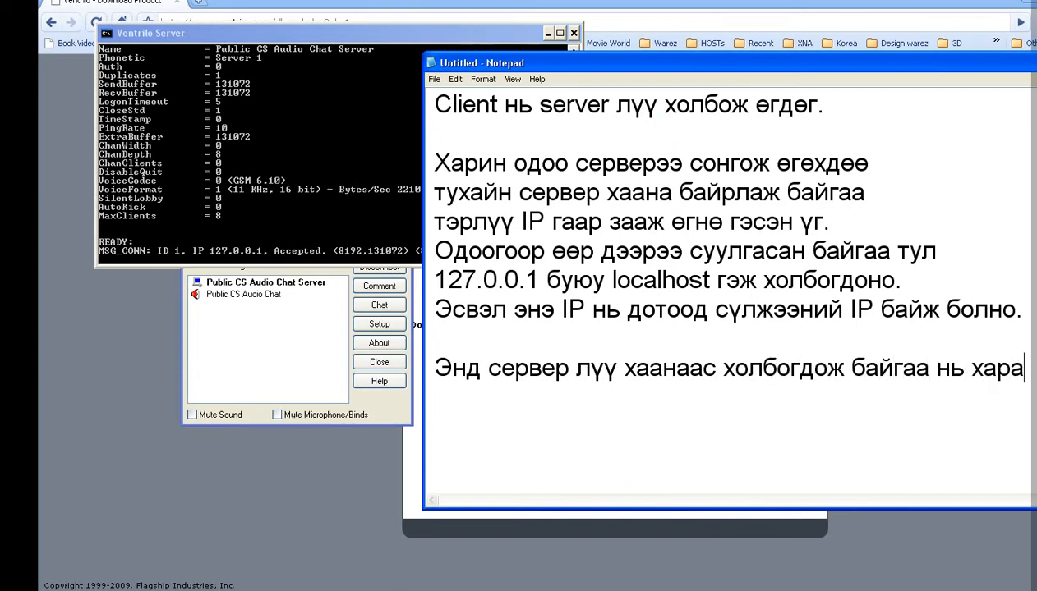
text( байна.)
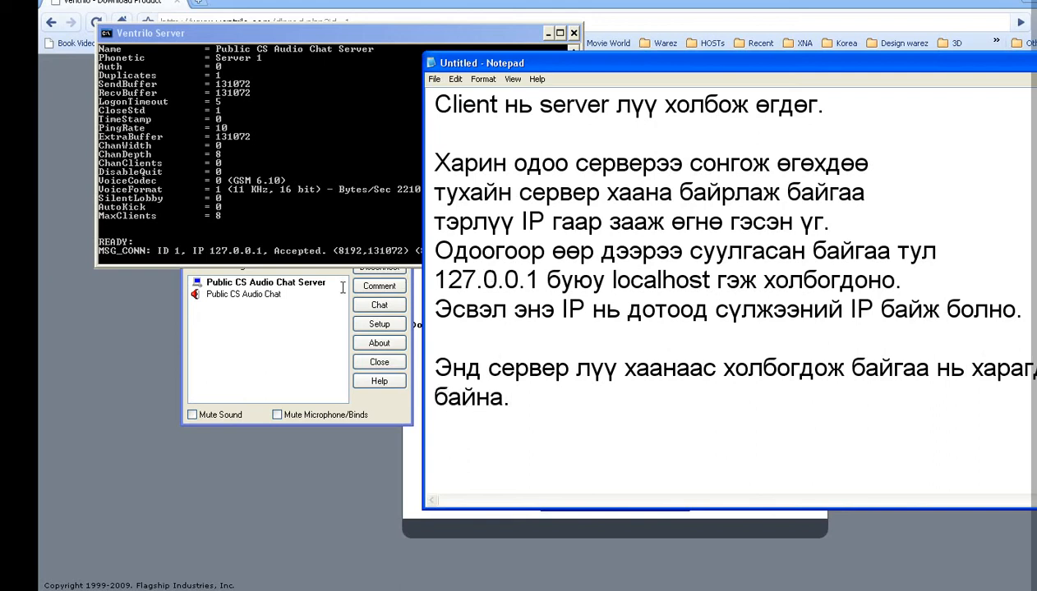
click(315, 311)
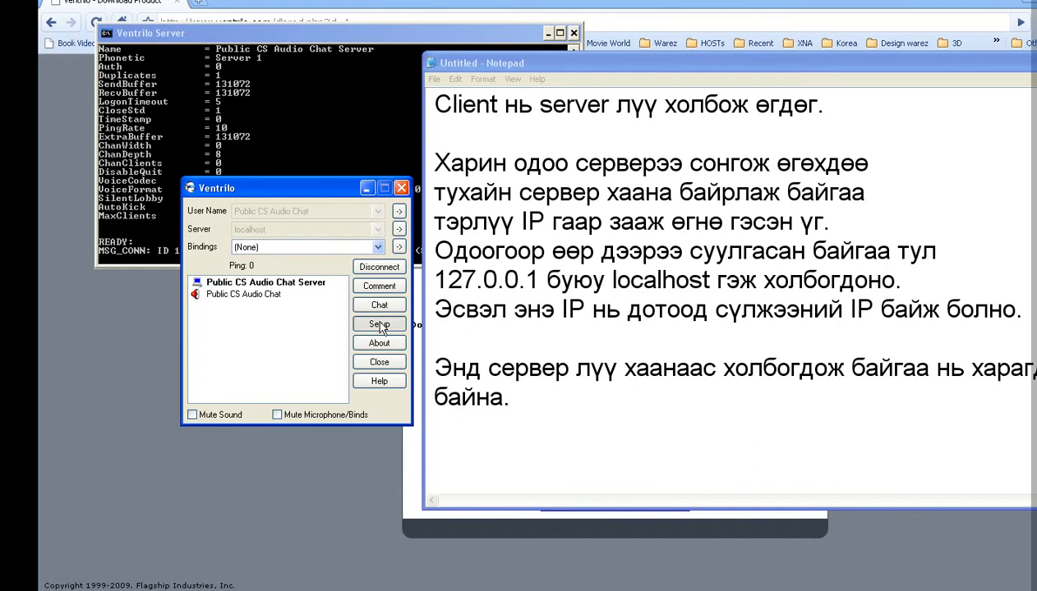
Step: Open Ventrilo's Setup dialog and begin the note about talking while playing games
click(379, 324)
click(608, 423)
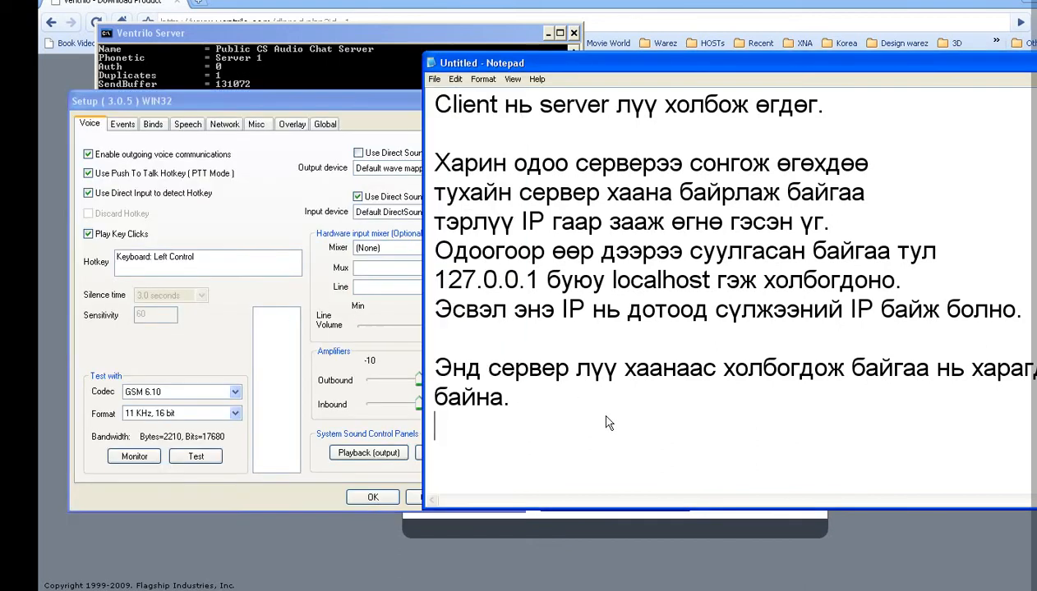
key(Return)
text(Хэрвээ та)
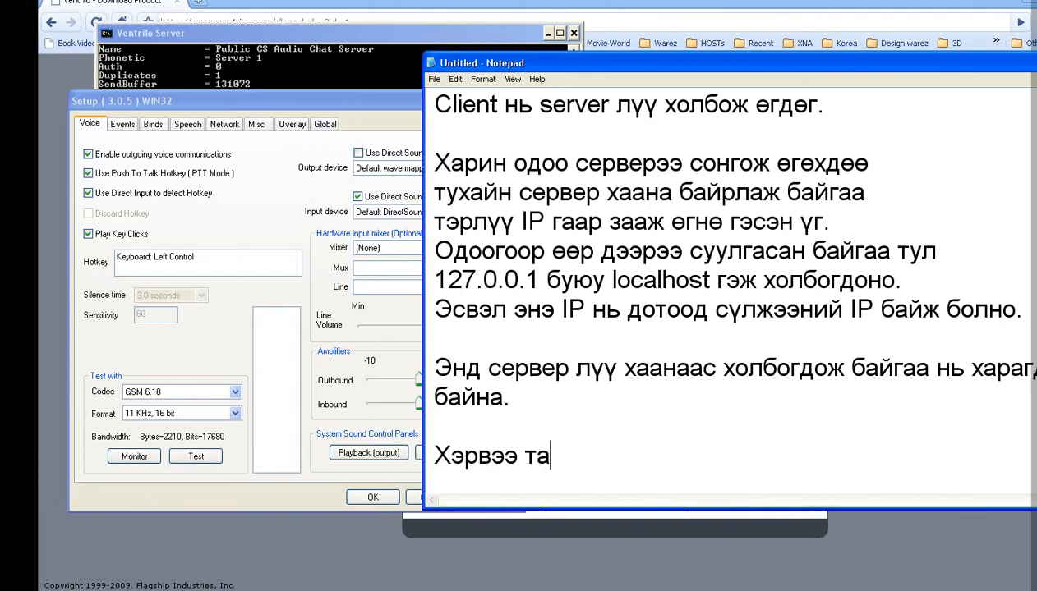
text( тоглоом)
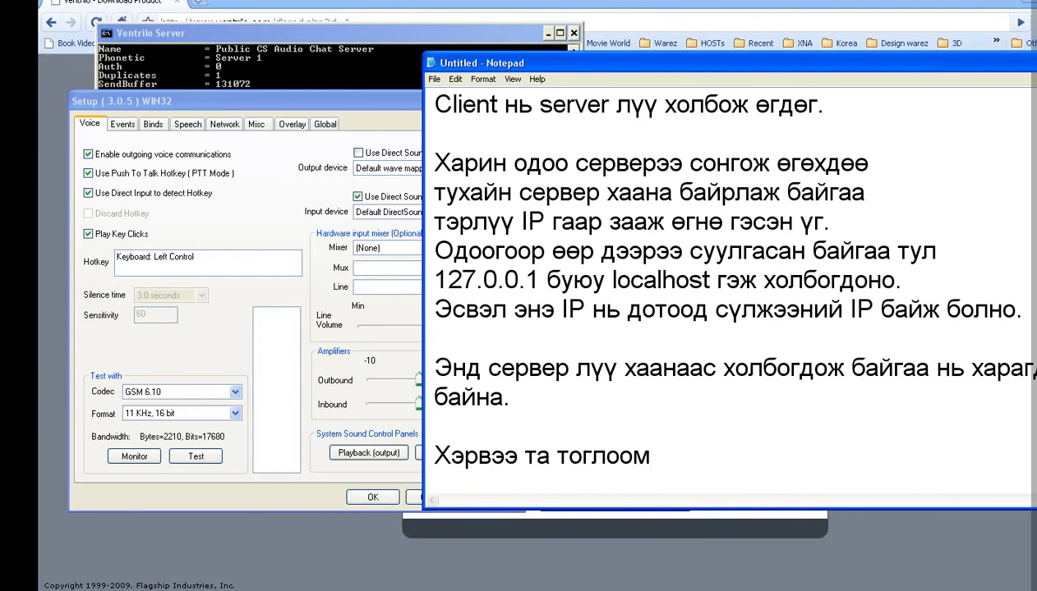
text( тоглож бай)
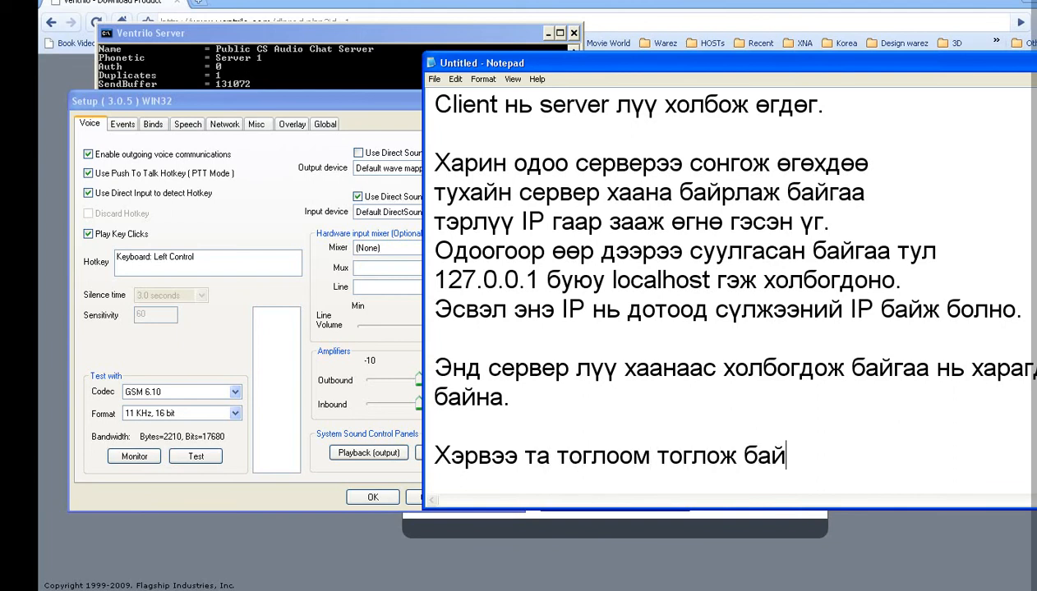
text(хдаа)
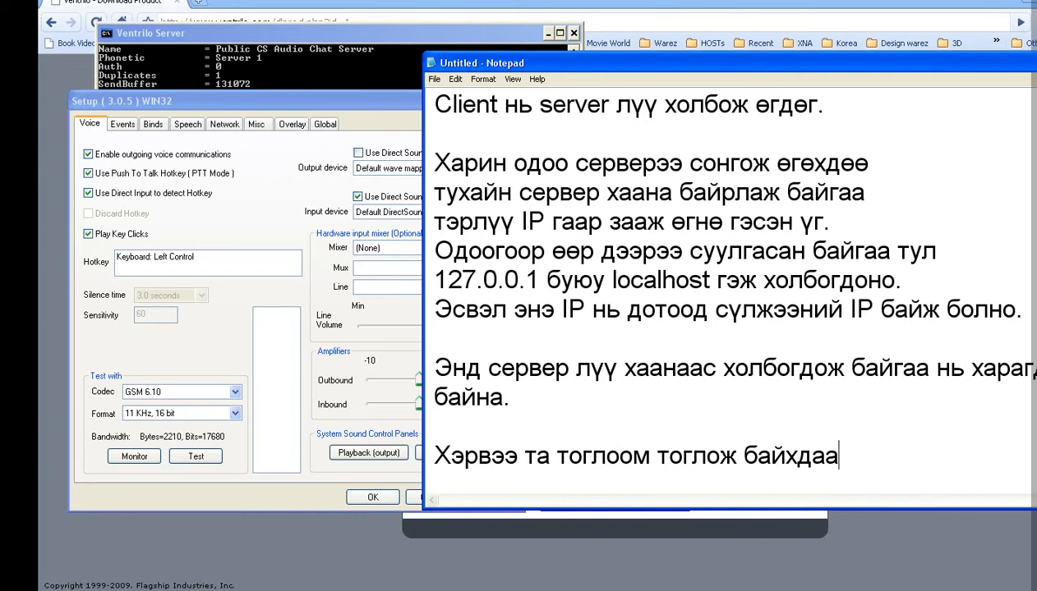
text( ярих)
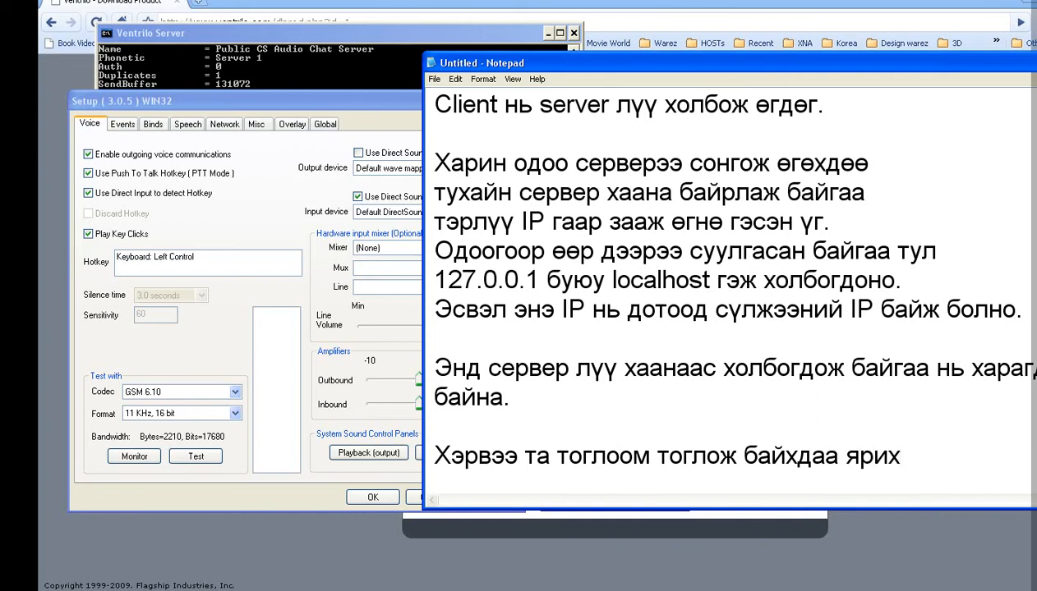
text( гэж байгаа)
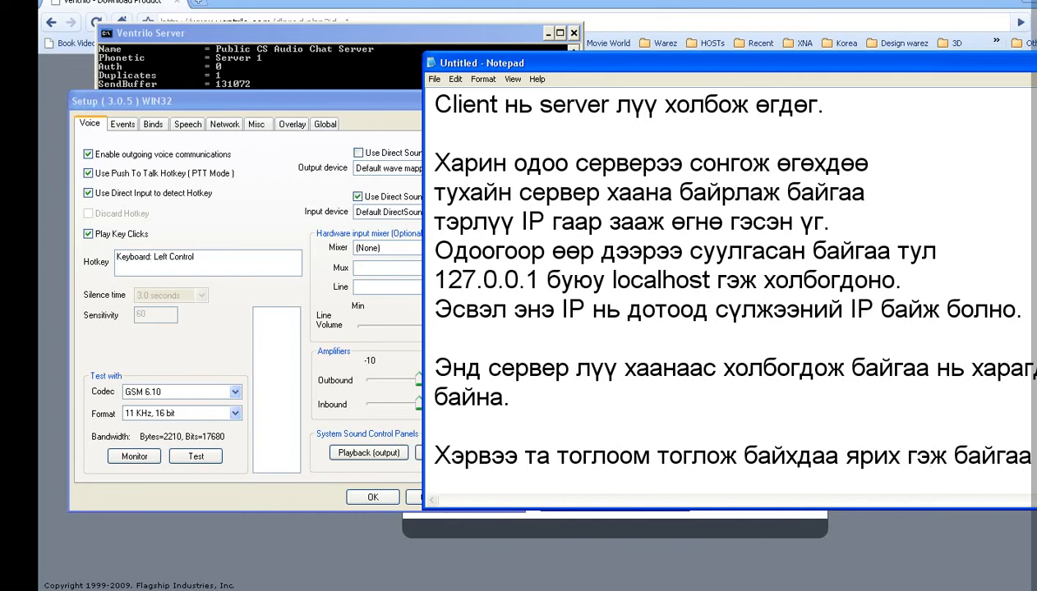
key(Return)
text(өөртө)
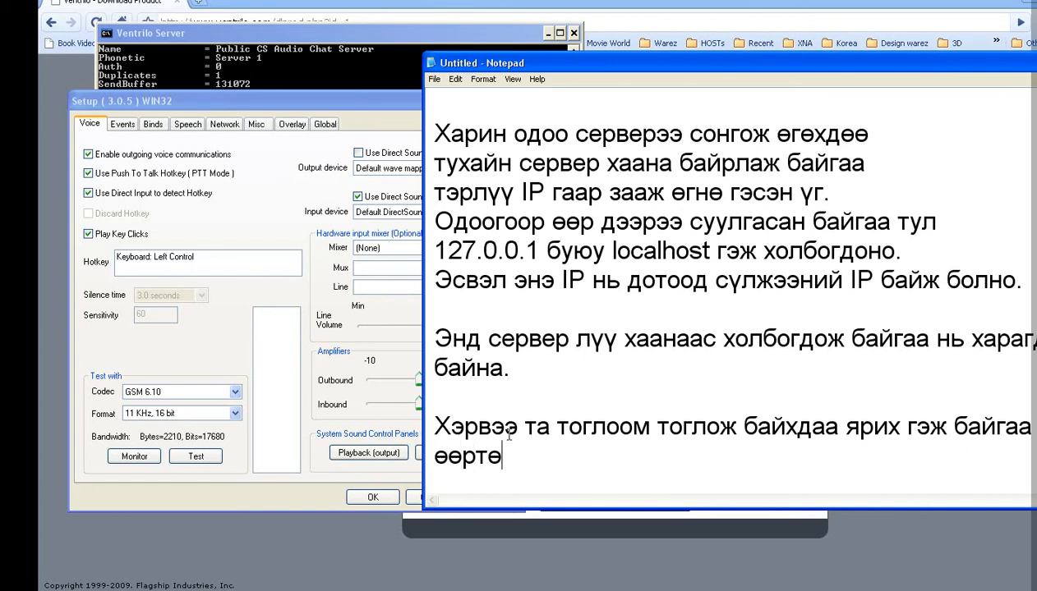
text(ө хамгийн)
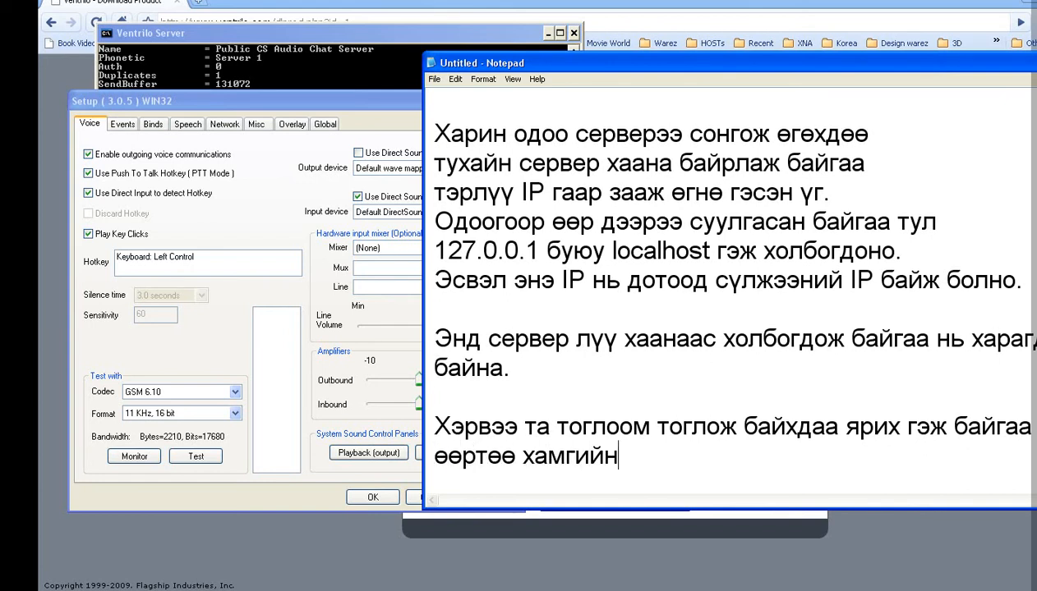
text( эвтэйх)
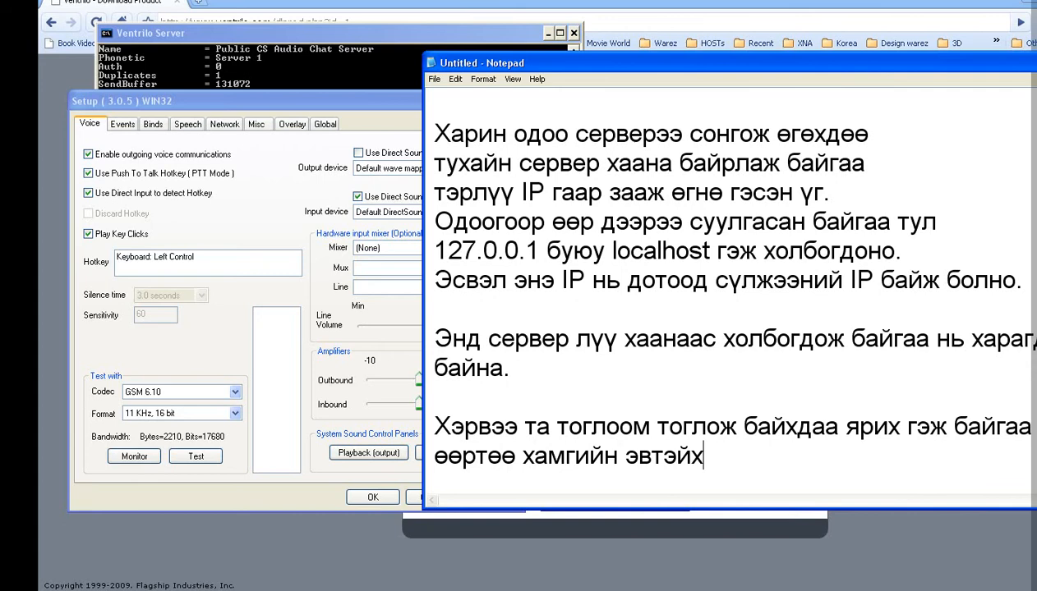
text(эн гэсэн)
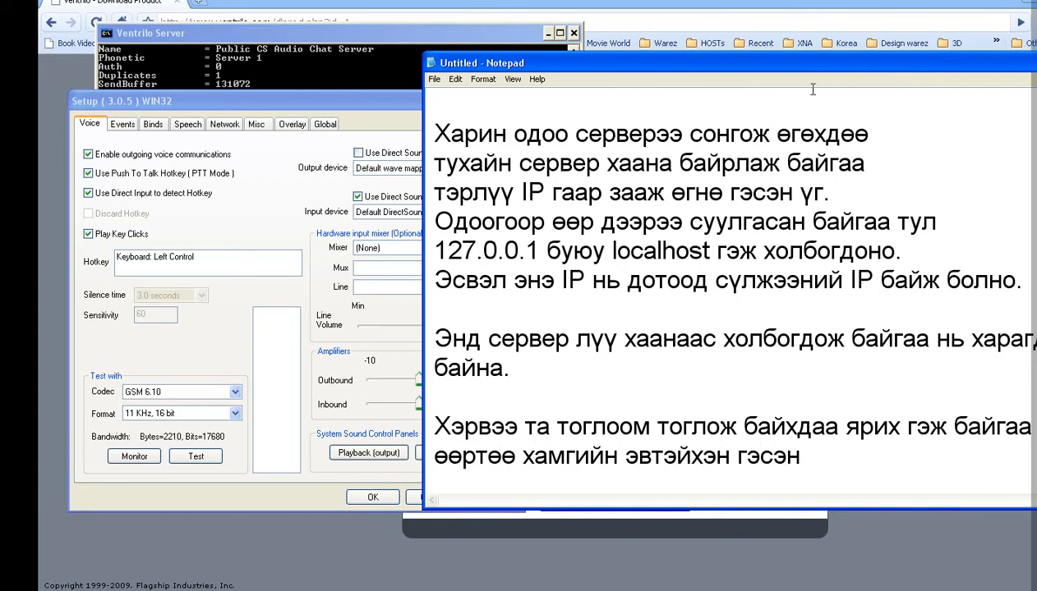
Step: Finish the note: set your preferred key as HOTKEY; Mouse3, the scroll-wheel button, was chosen
drag(846, 66, 754, 70)
text(тог)
key(BackSpace)
text(вчлуураа)
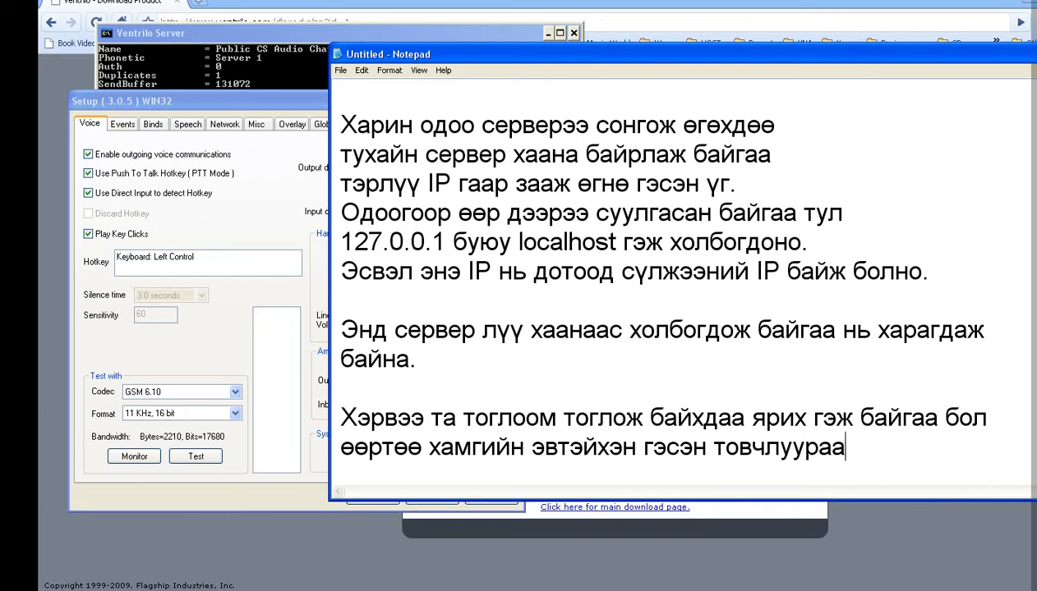
text( HOT)
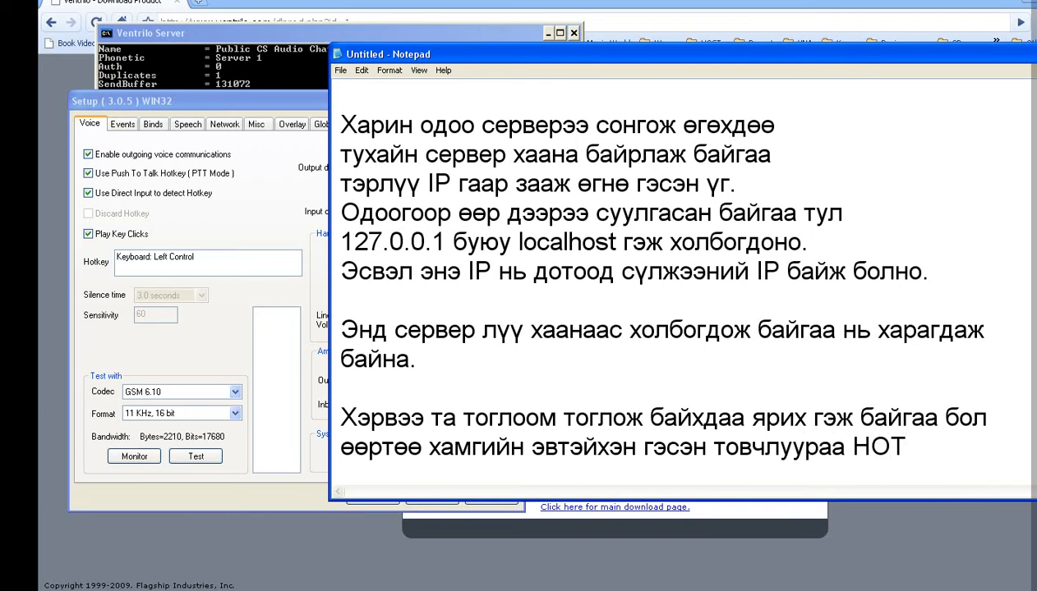
text(KEY гэсэ)
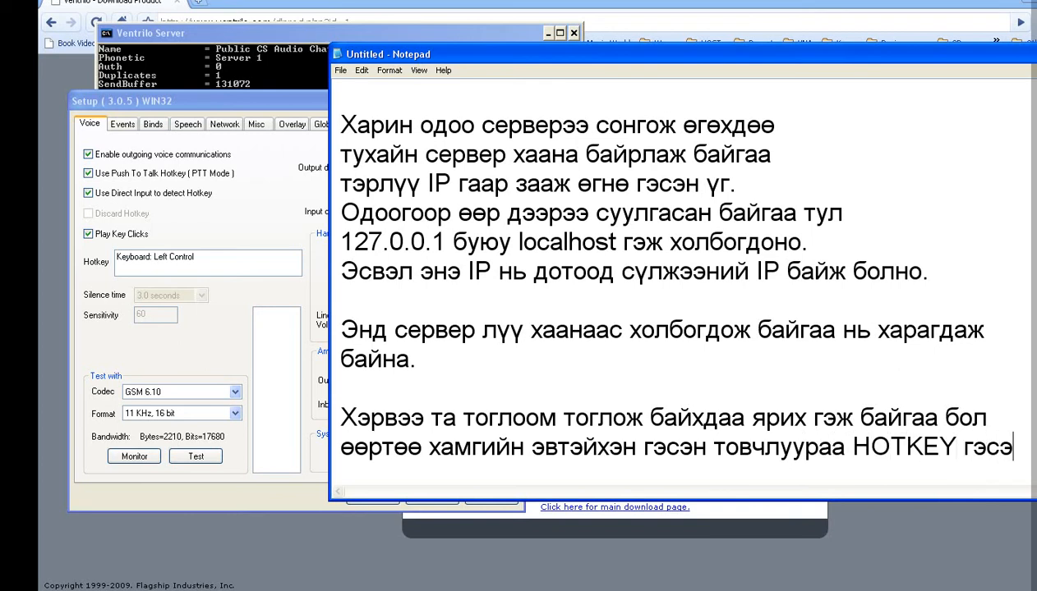
text(н д)
key(Return)
text(оруулж)
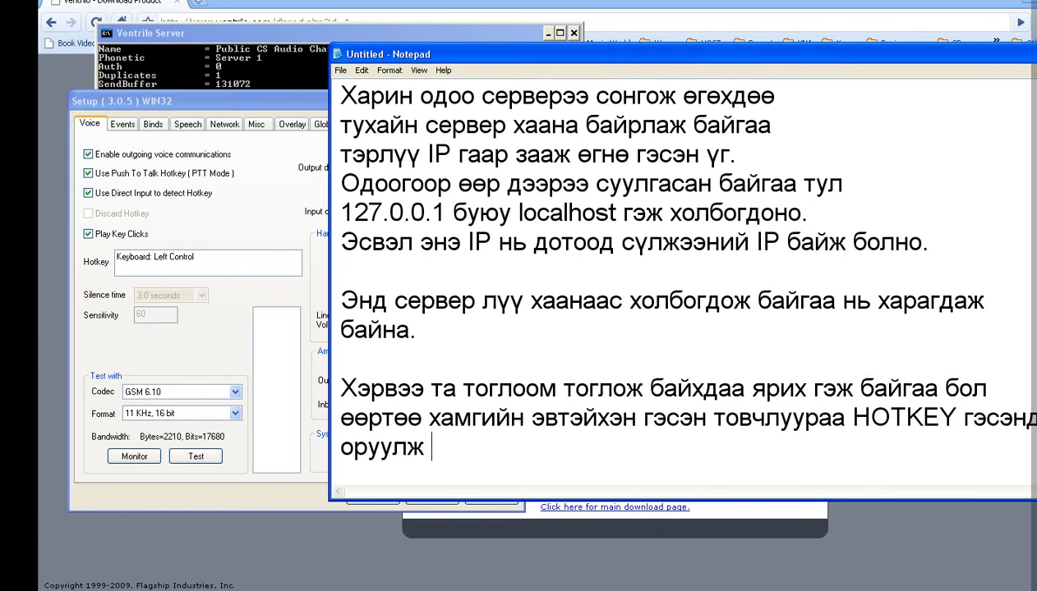
text( өгөөрэй. М)
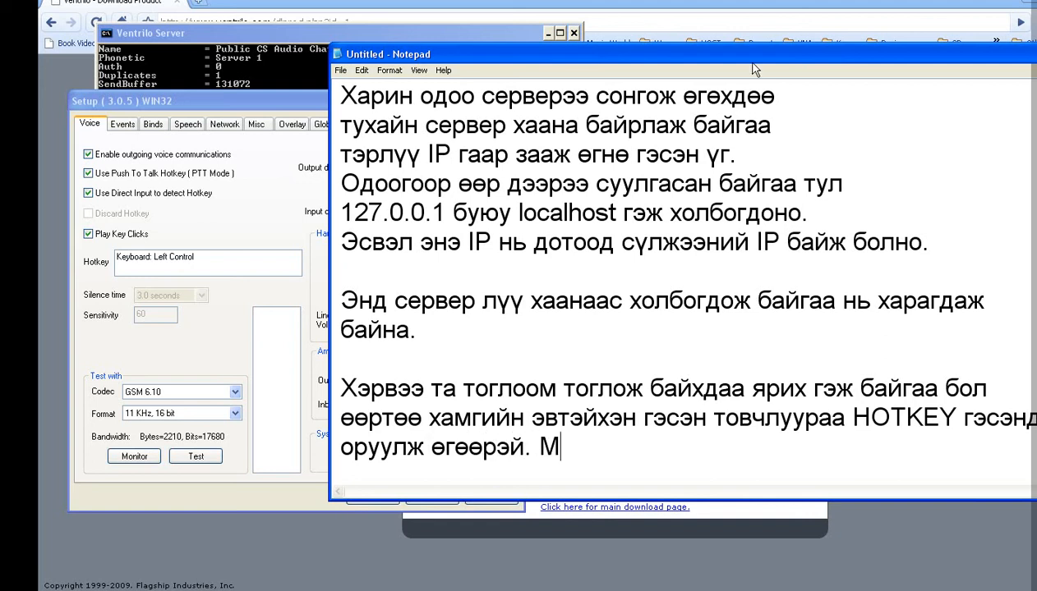
text(иний сонг)
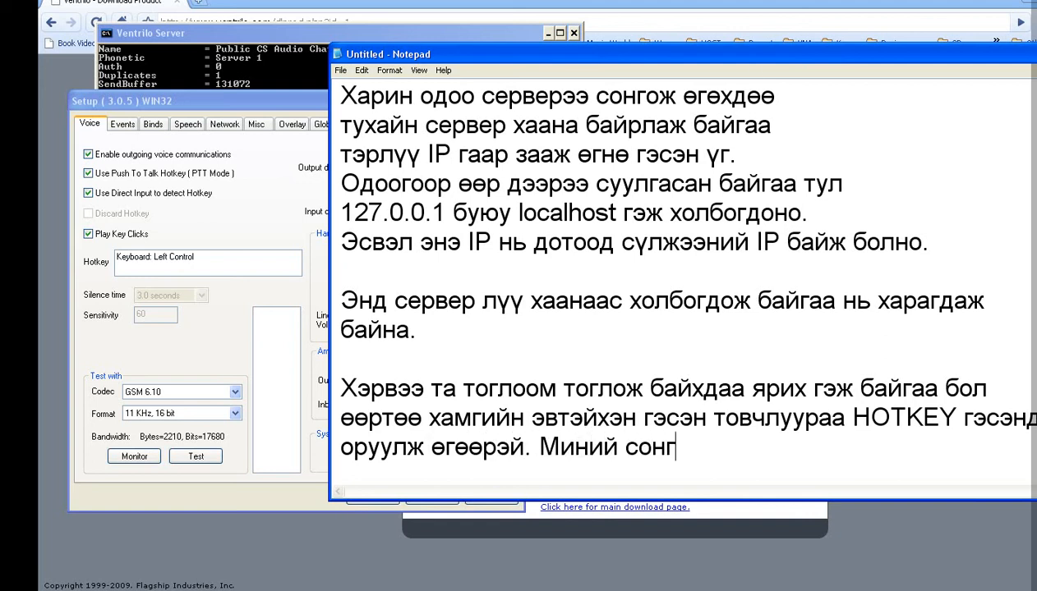
text(ол Моuse3)
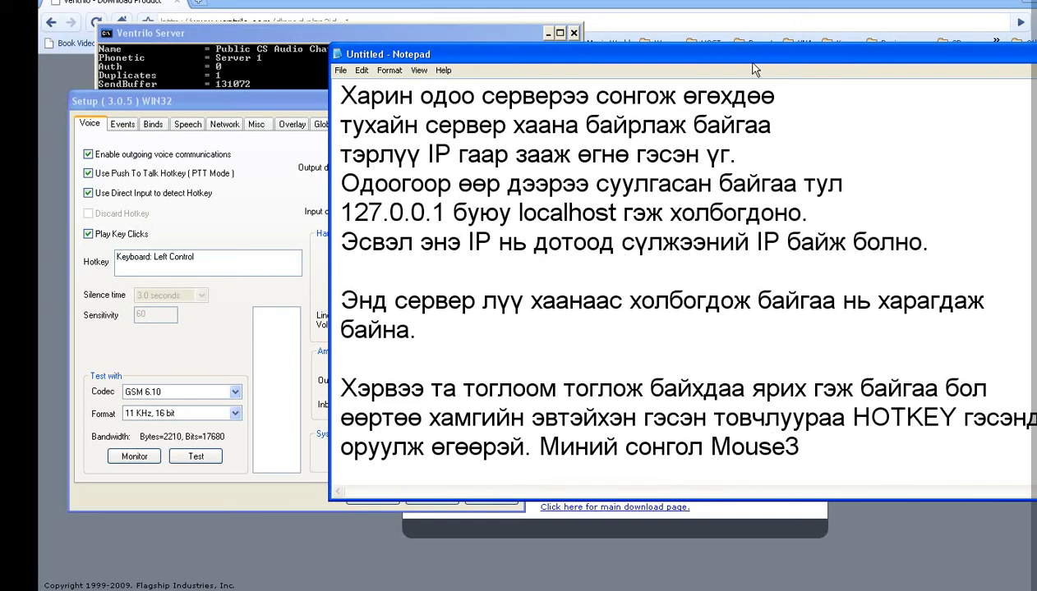
text(5)
key(BackSpace)
text(.)
text( буюу)
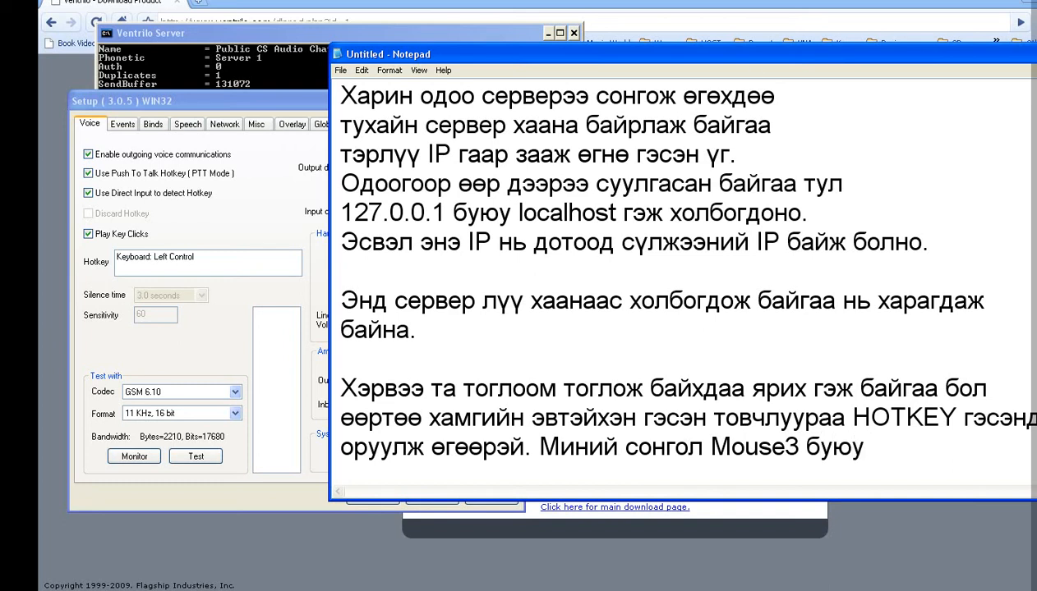
text( дээш доош)
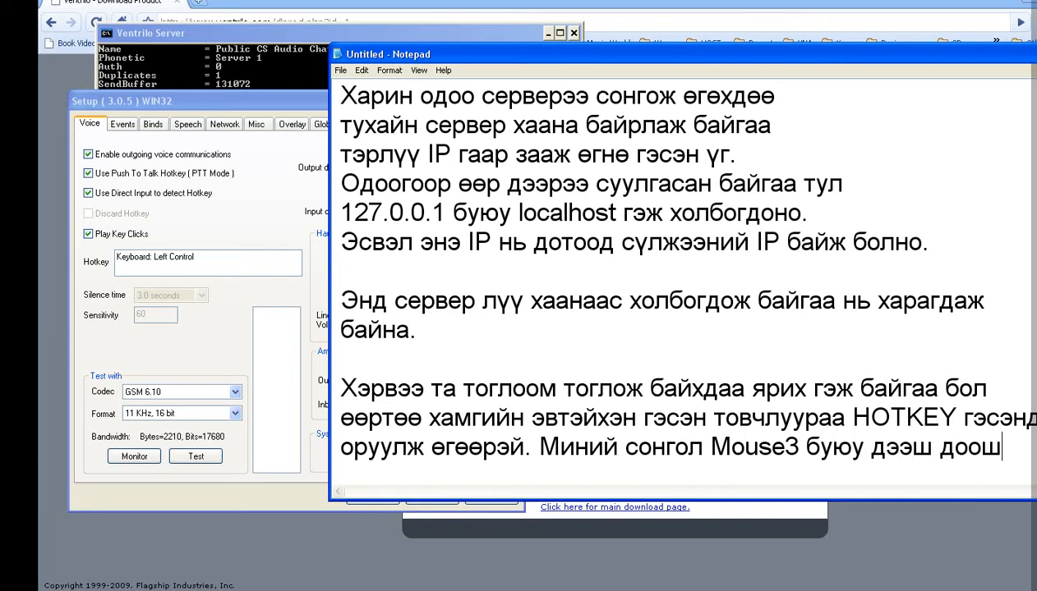
key(Return)
text(гүйлгэдэг)
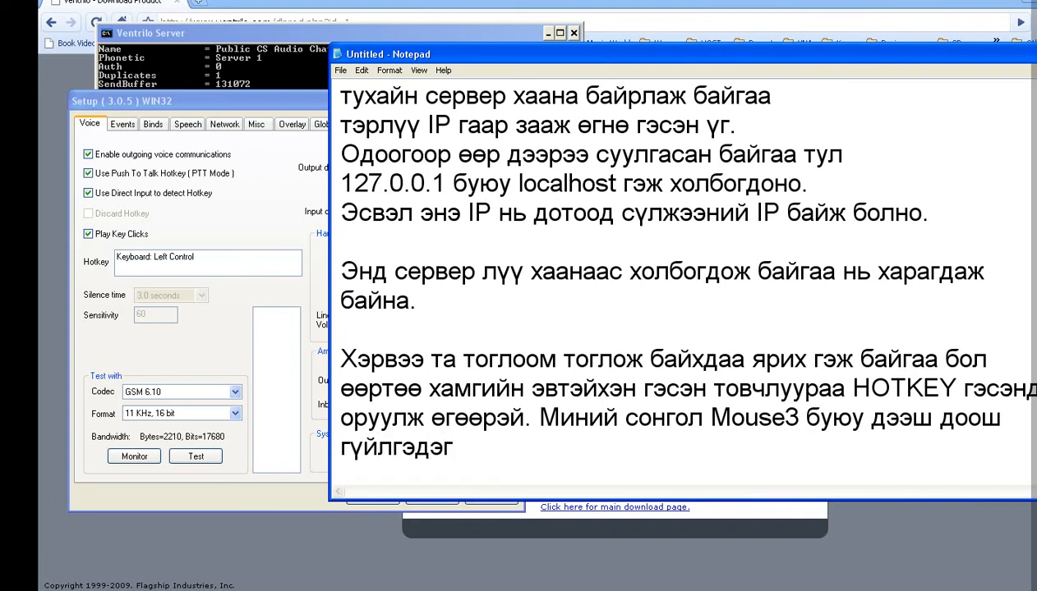
text( хулганы то)
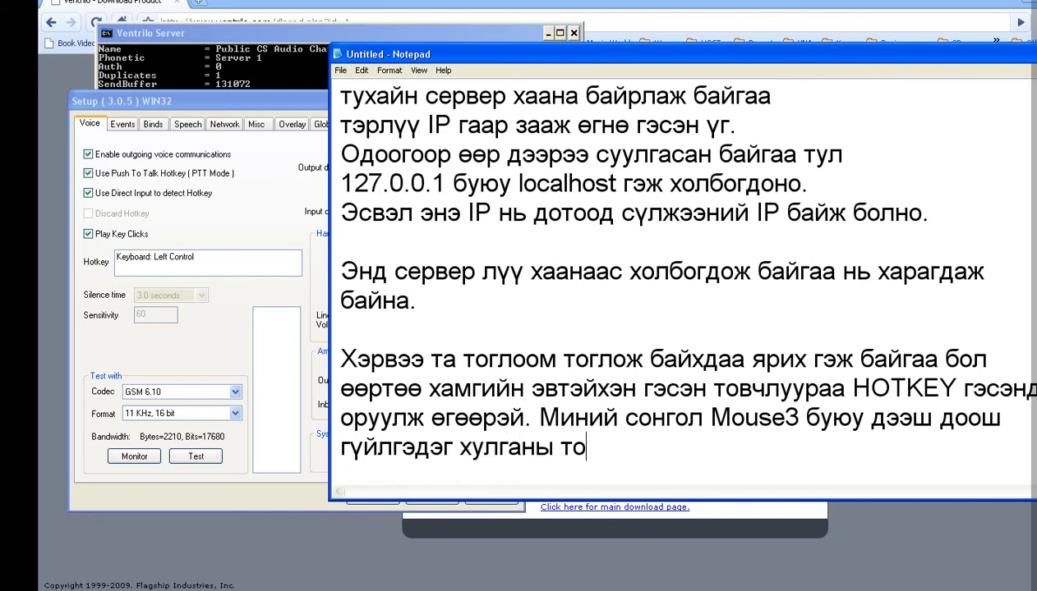
text(вчлуур)
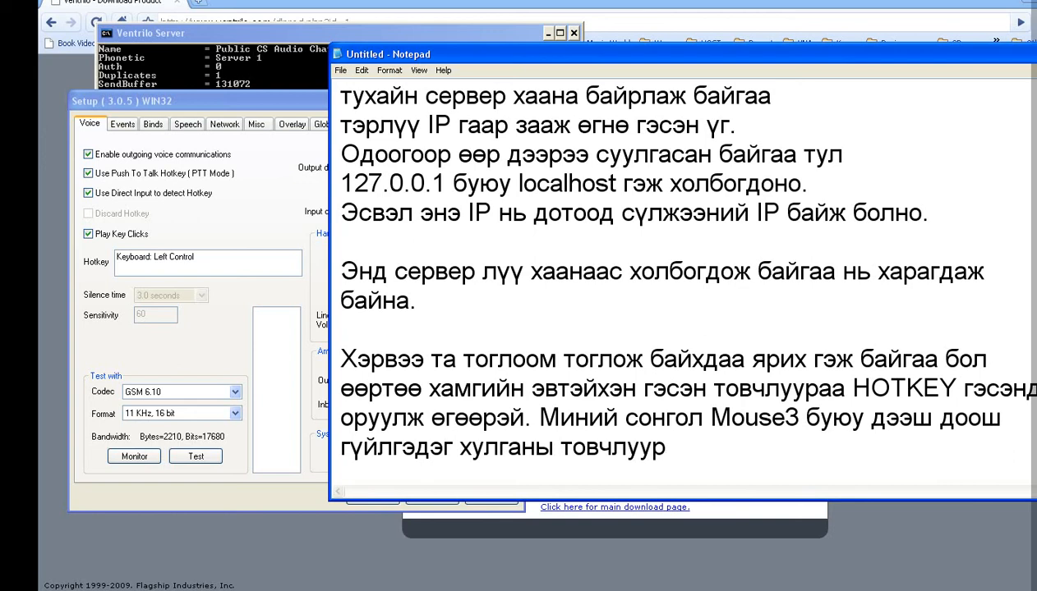
text(. хэхэ.)
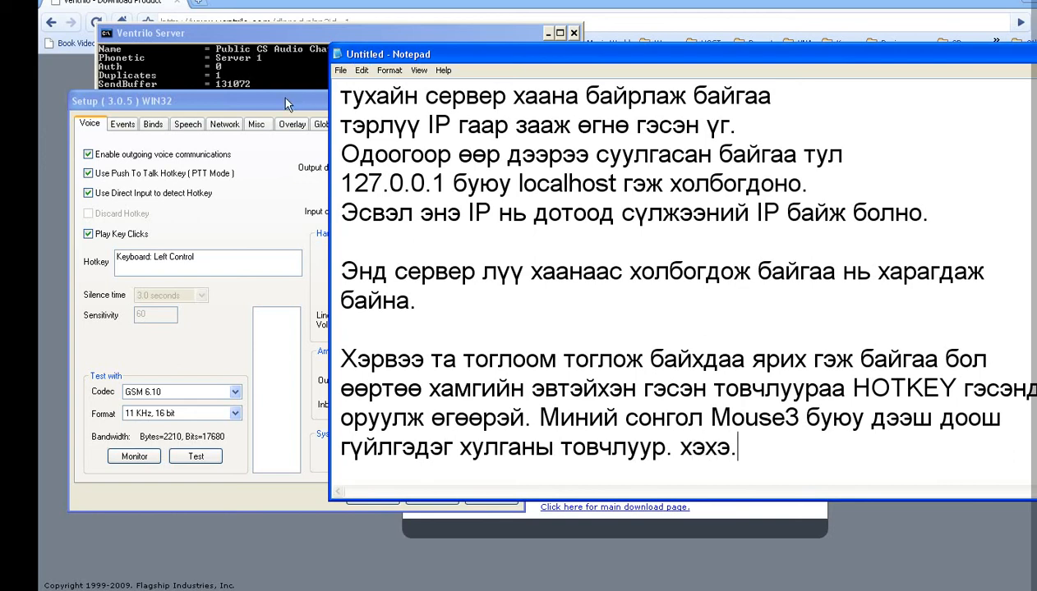
Step: Set Ventrilo's push-to-talk hotkey to Mouse Button 3 and save the voice settings
drag(286, 104, 438, 103)
middle_click(338, 262)
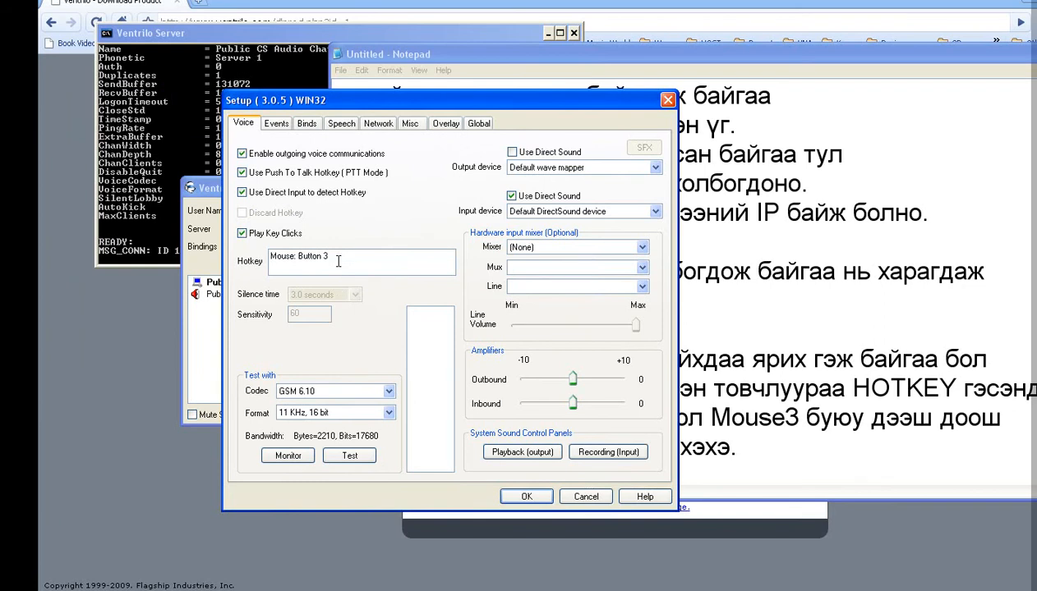
click(528, 497)
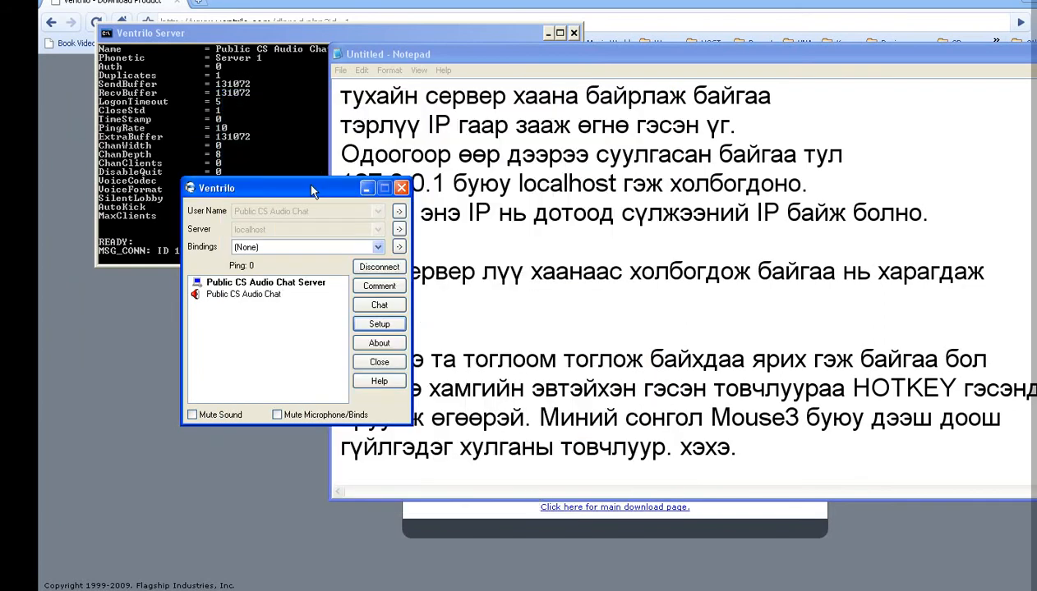
drag(313, 190, 268, 188)
click(755, 461)
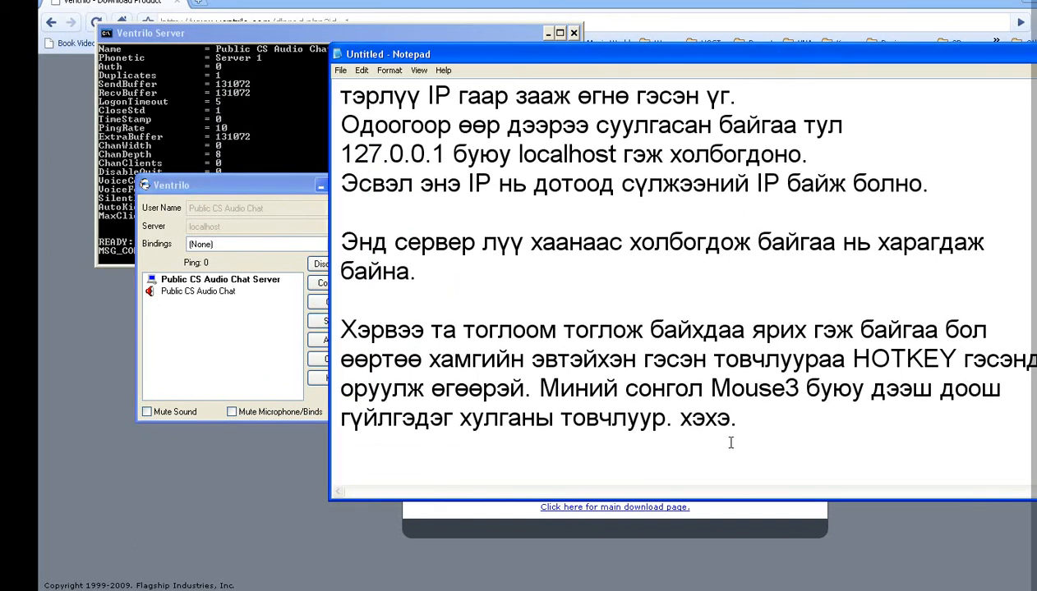
Step: Write the paragraph saying you can voice-chat anytime with people connected to this server
key(Return)
text(Иг)
key(BackSpace)
text(нгэснээр )
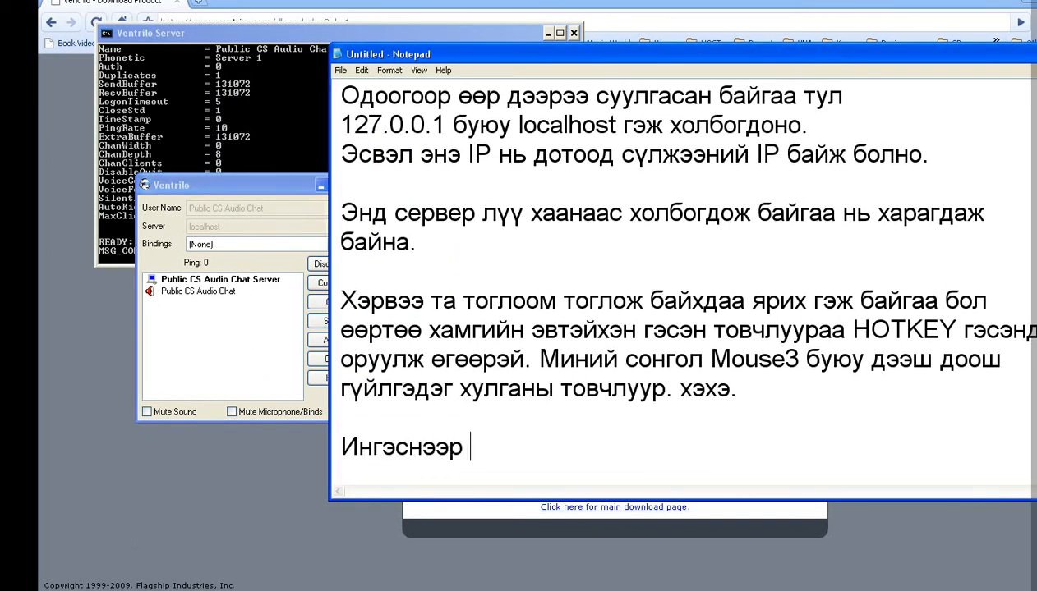
text(та дуртай үедээ энэ серверлүү холбогдсон)
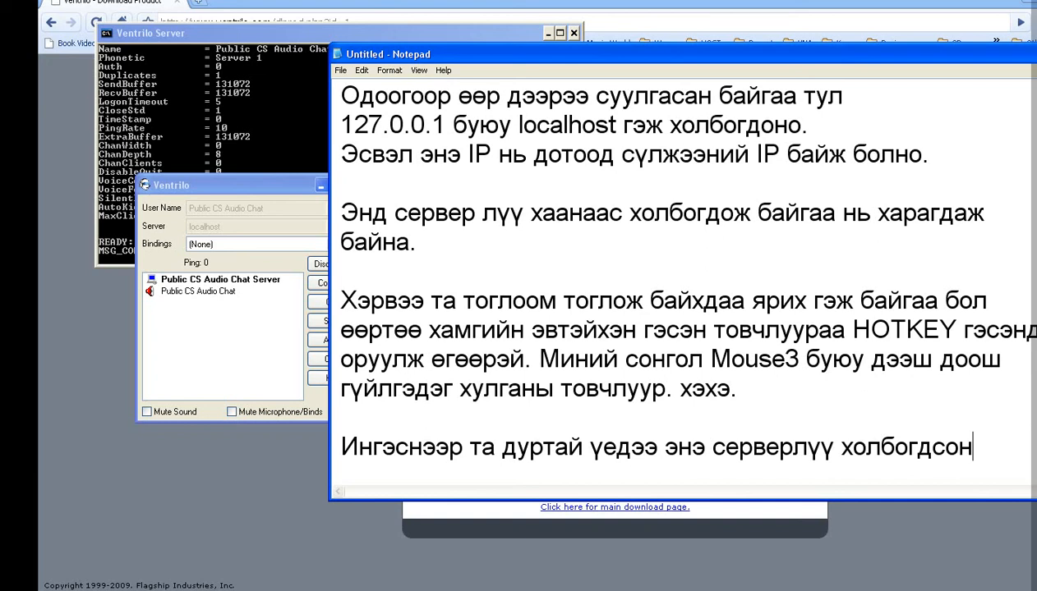
key(Return)
text(хүмүүст өөрийн дуу хообл)
key(BackSpace)
key(BackSpace)
text(ол)
key(BackSpace)
text(йг)
key(BackSpace)
key(BackSpace)
key(BackSpace)
text(лойгоороо)
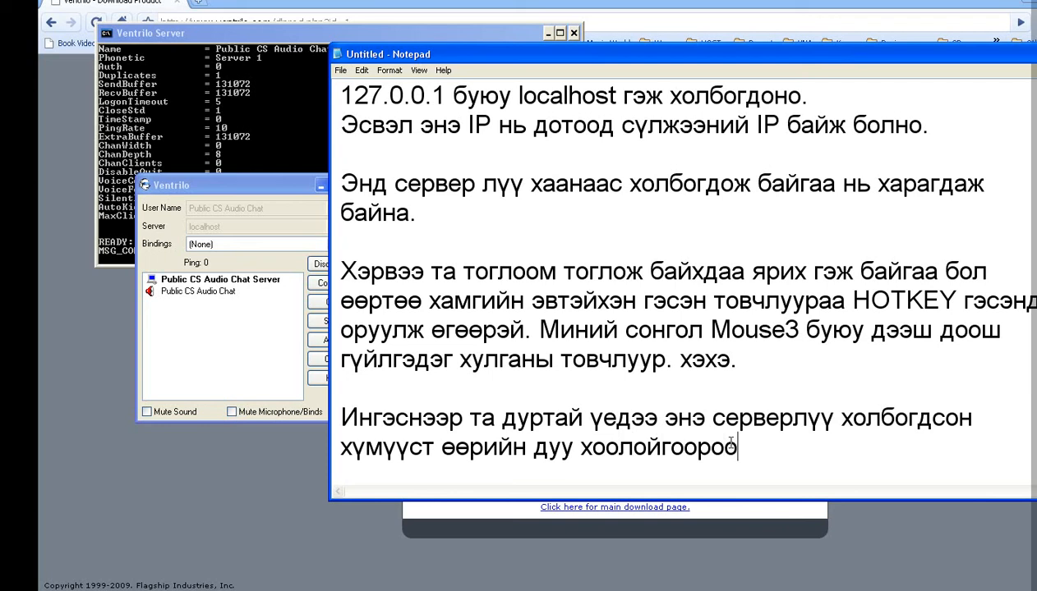
text( харилц)
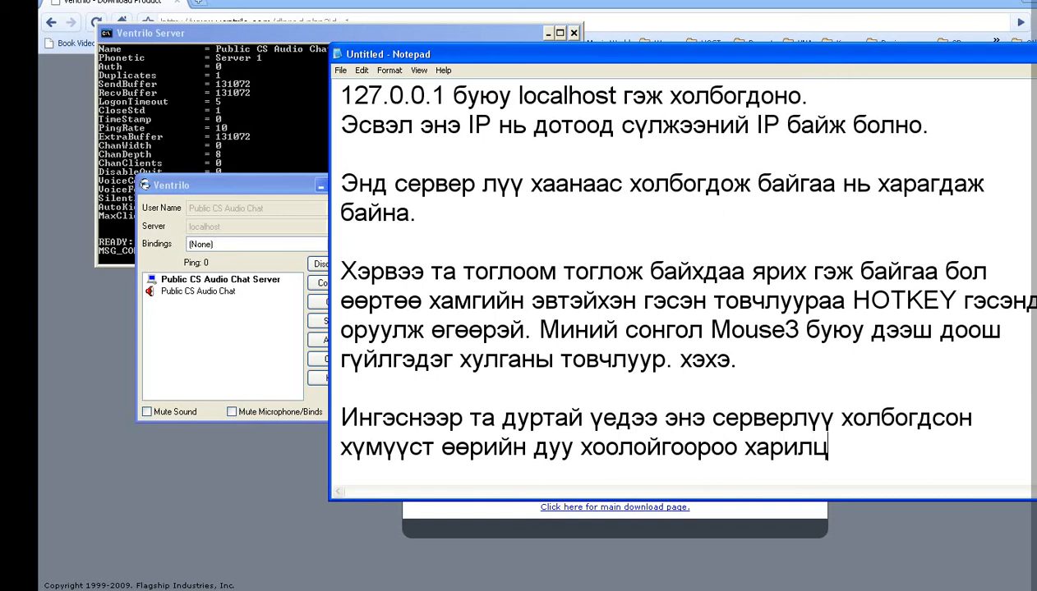
text(ах боломжж)
key(BackSpace)
text(той)
Step: Add the paragraph: use it anywhere, be sure to try it, and save money — ХАХА
key(Return)
key(Return)
key(Return)
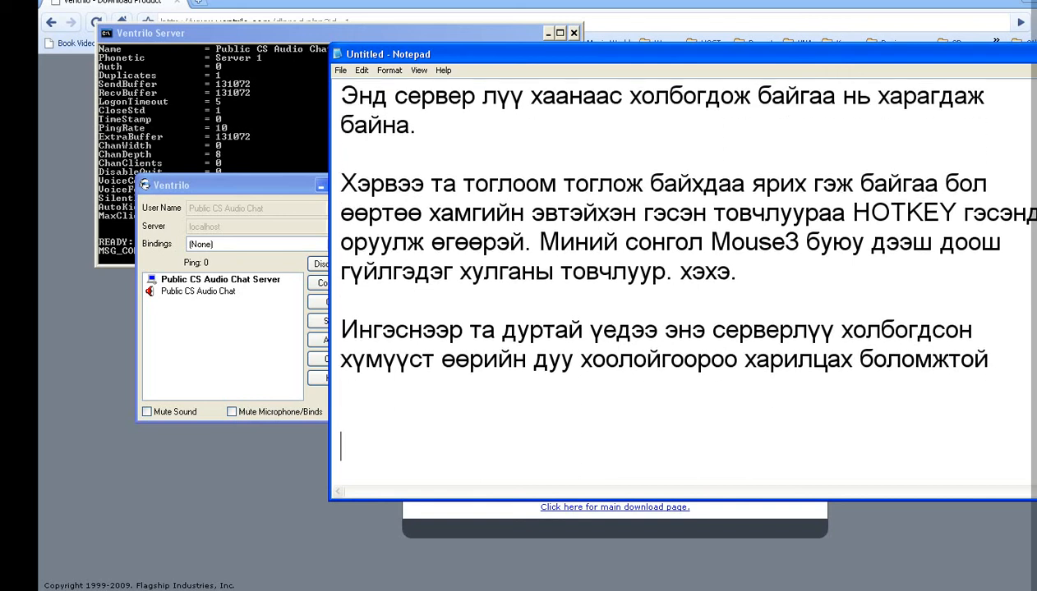
text(Та үүнийг хаана ч)
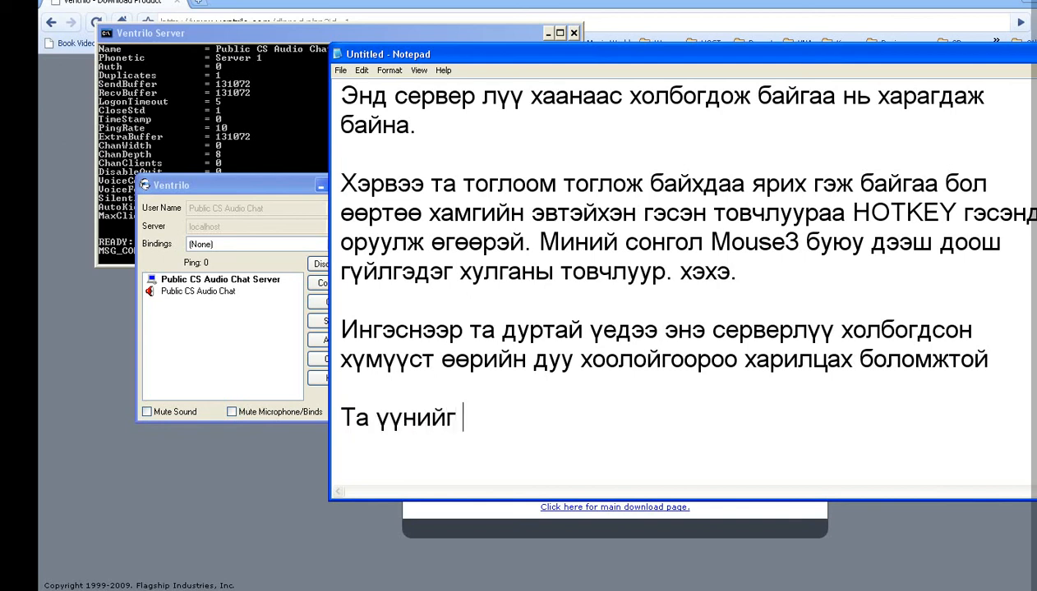
text( ашиглаж бод)
key(BackSpace)
text(лно шүү.)
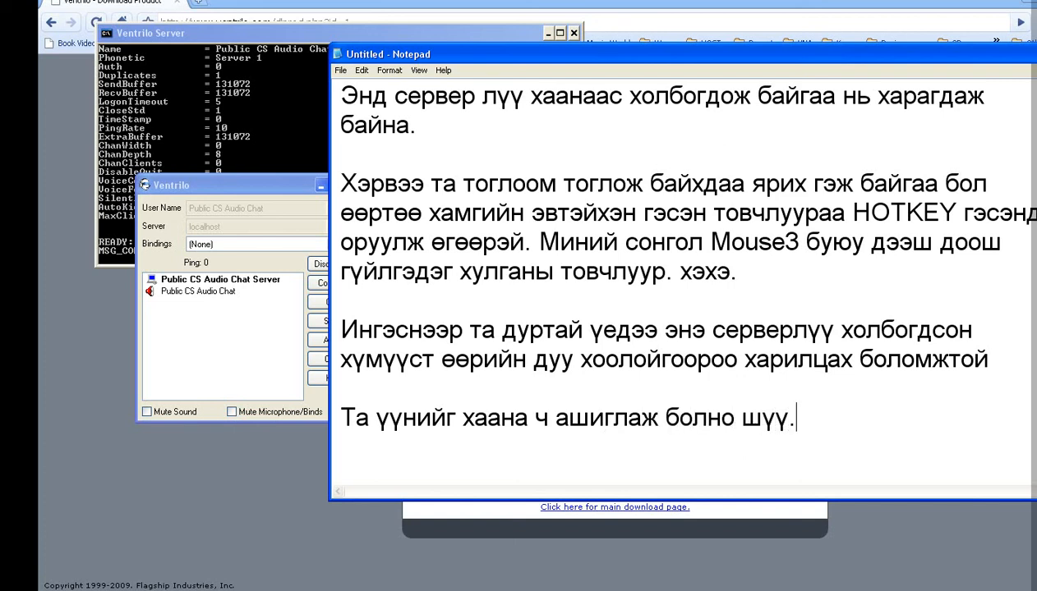
text( Заавал)
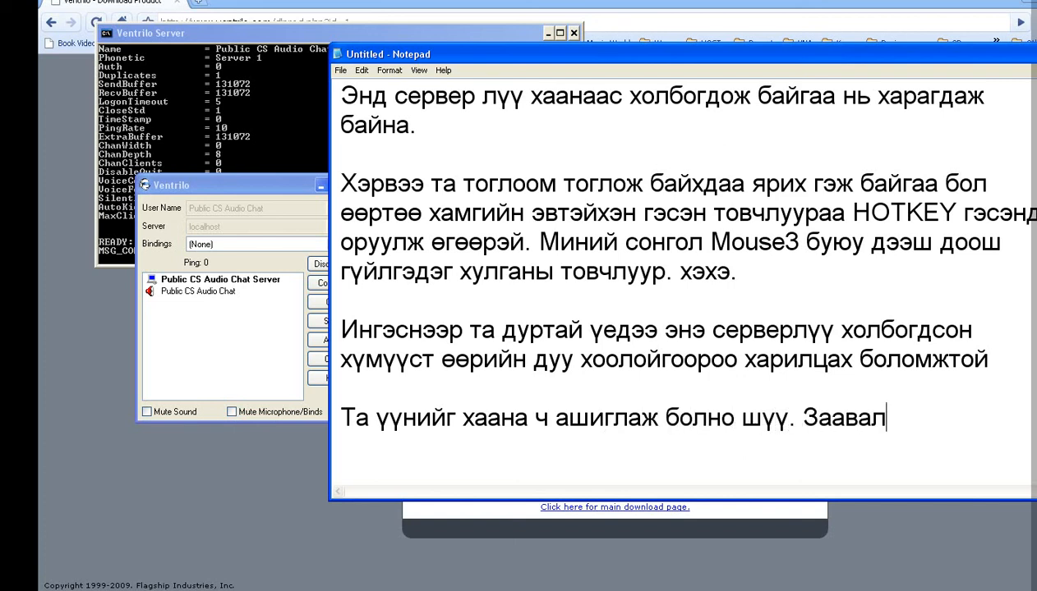
text( турши)
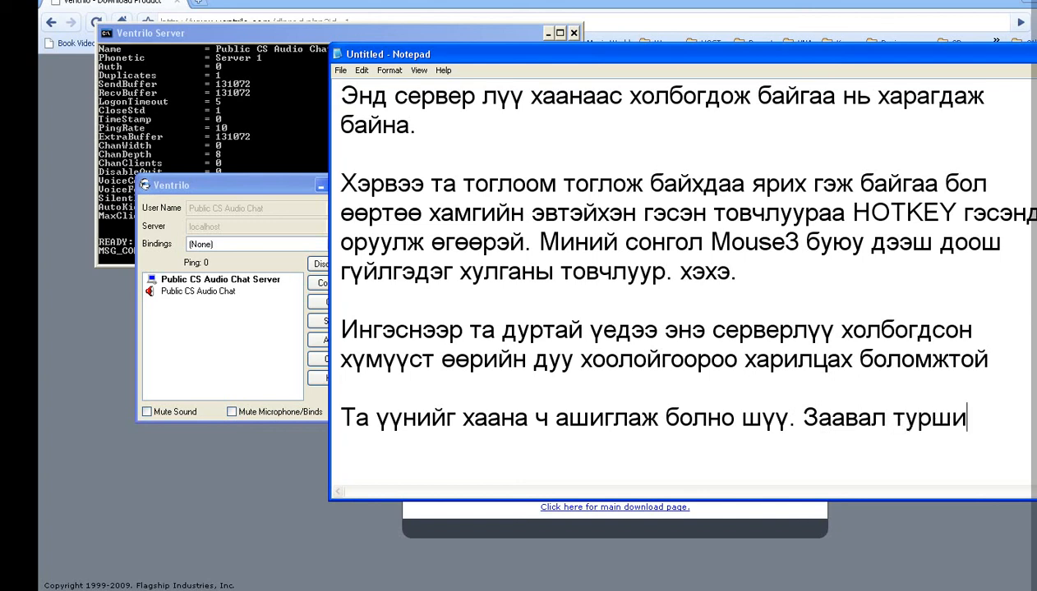
text(ж үзэ)
key(BackSpace)
key(BackSpace)
key(BackSpace)
key(Return)
text(үзээрэй.)
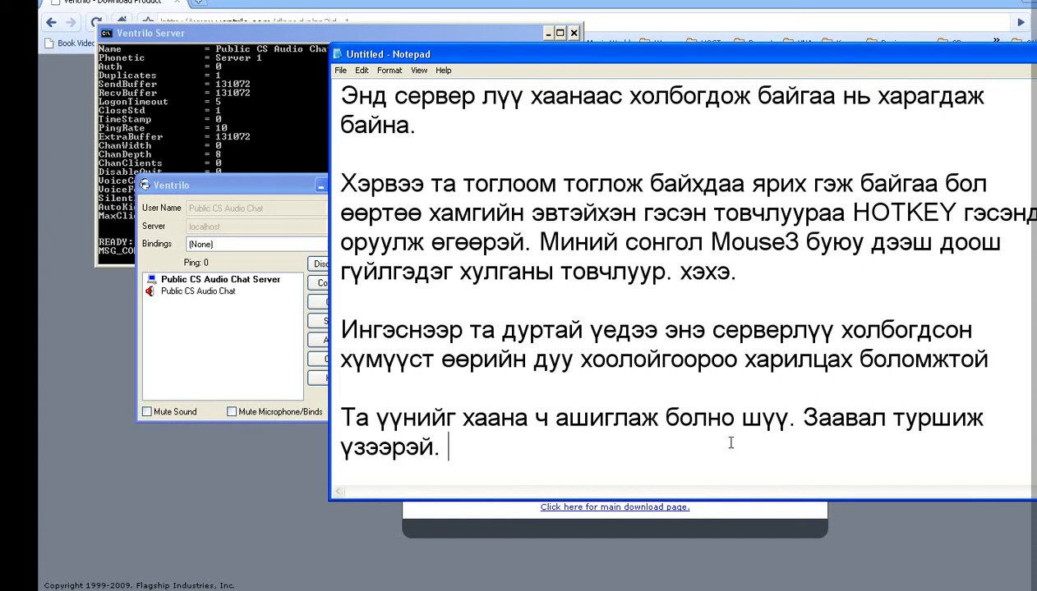
text( Зардал)
key(BackSpace)
text(да)
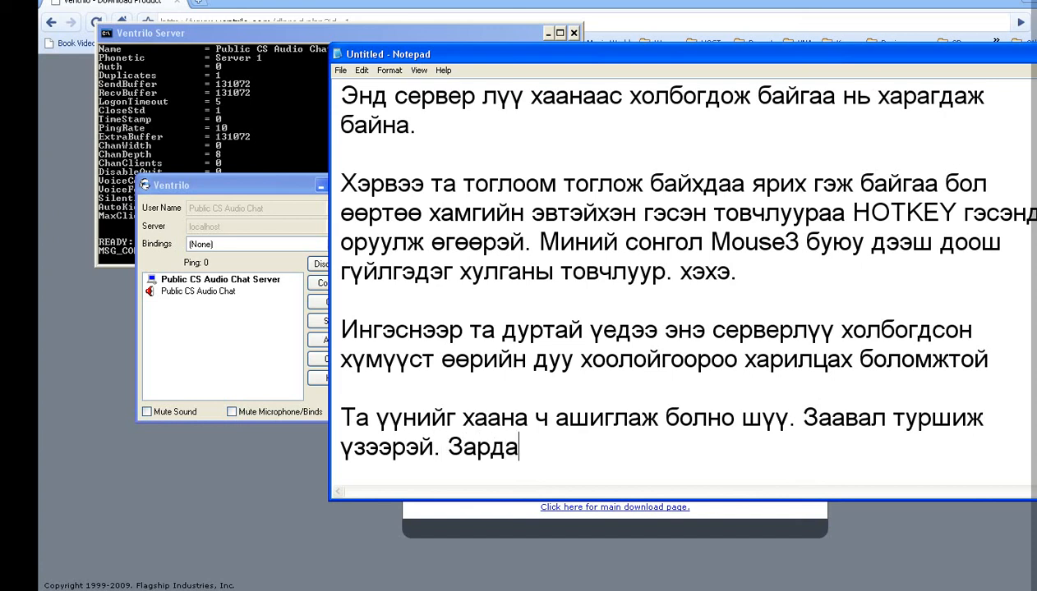
text(лаа хэм)
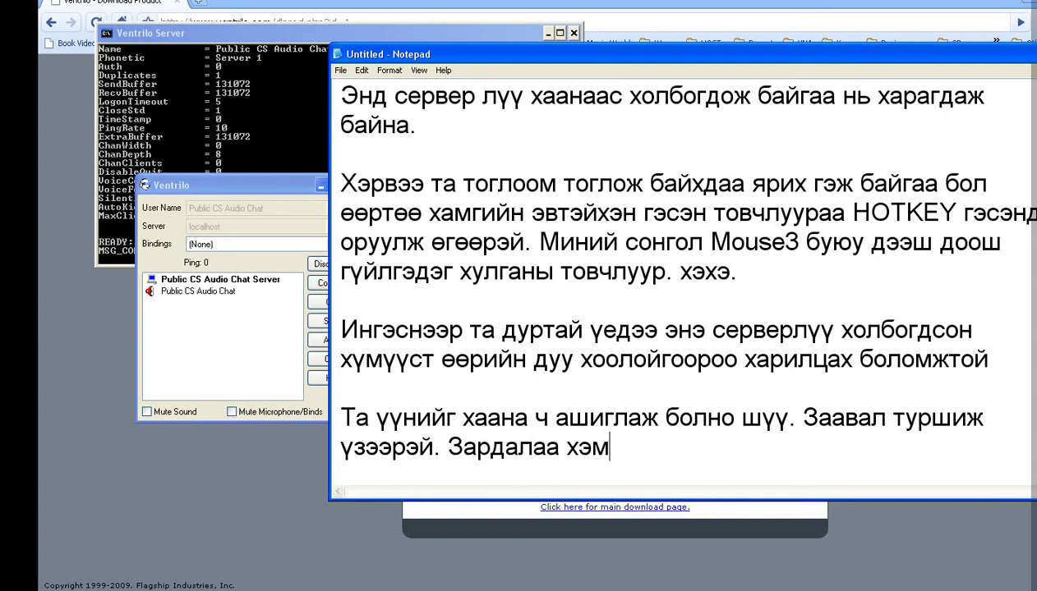
text(нэцгээё)
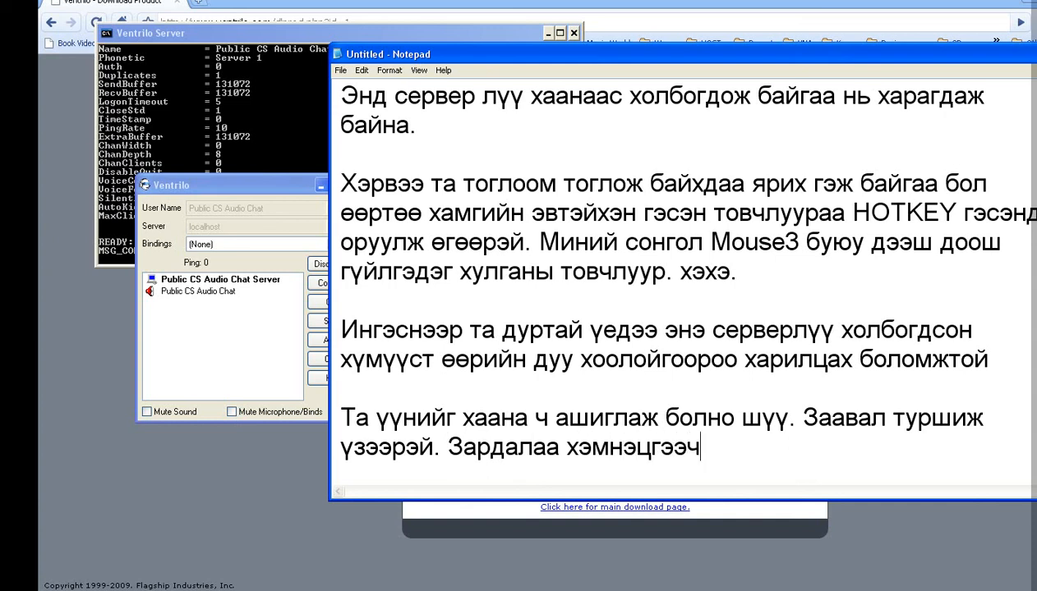
text(е. ХАХА)
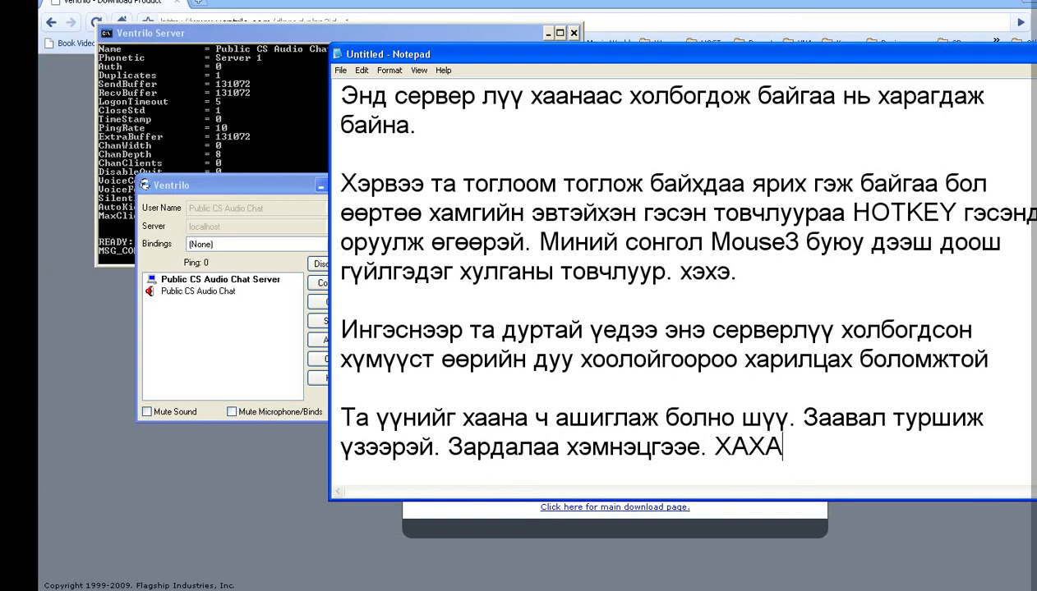
Step: Delete the trailing ХАХА from the end of the note
drag(787, 437, 713, 445)
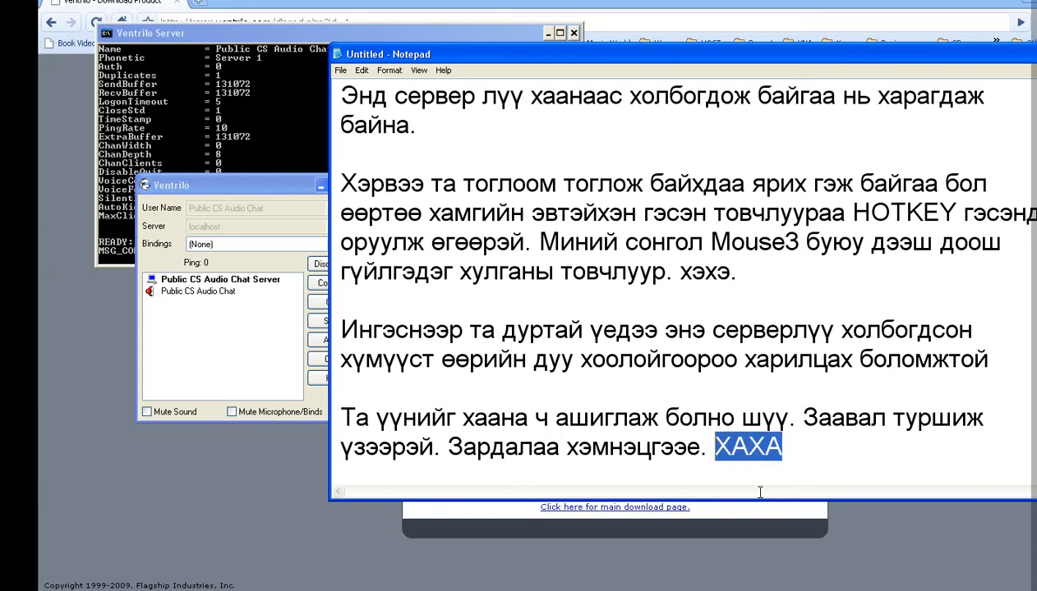
key(BackSpace)
drag(776, 60, 702, 61)
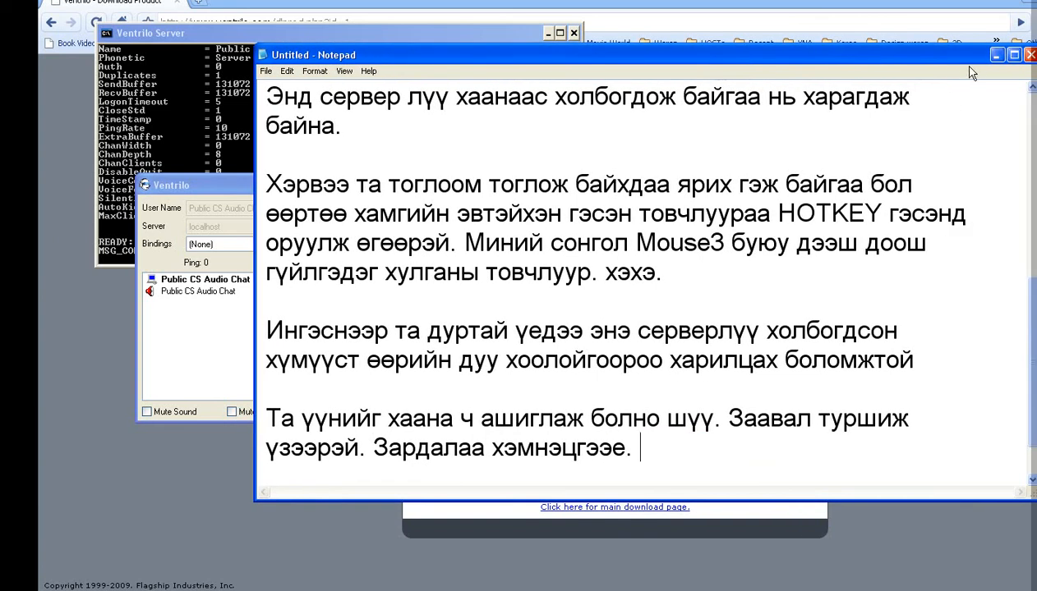
Step: Test push-to-talk on the Public CS Audio Chat Server, then return to Notepad
click(995, 54)
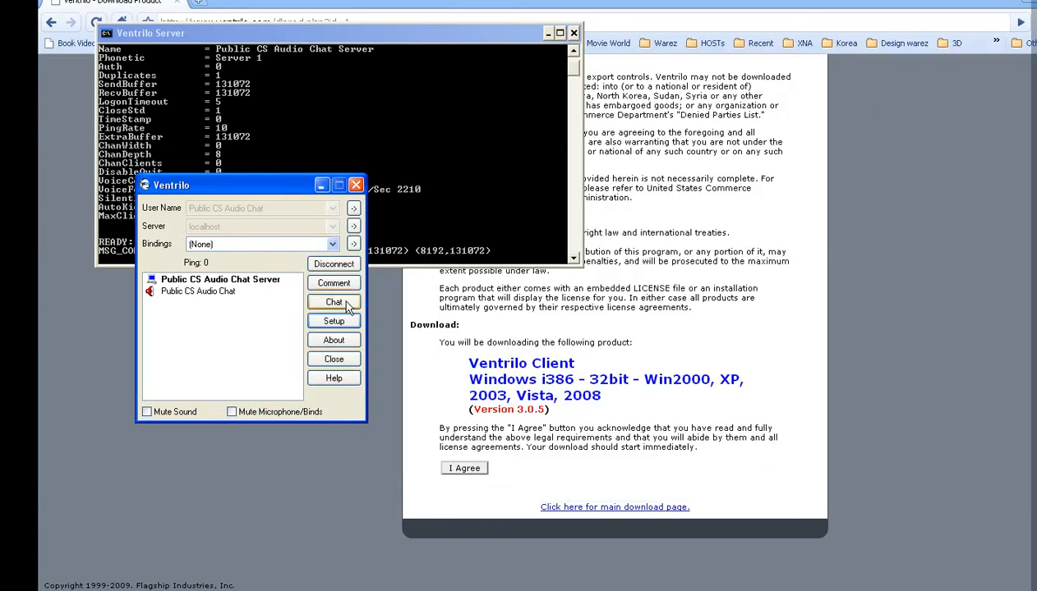
drag(246, 184, 598, 182)
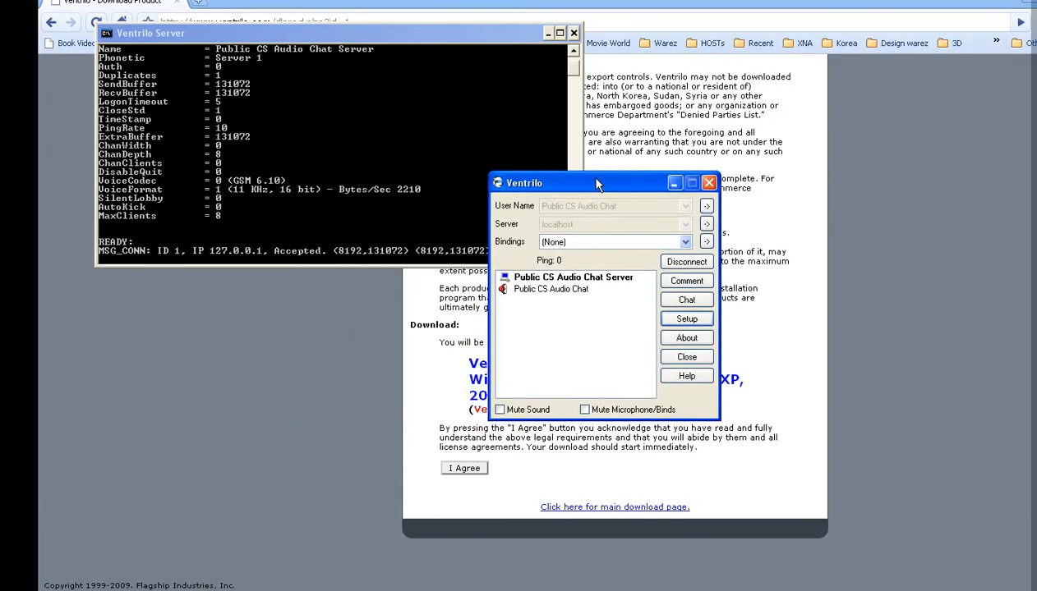
click(566, 336)
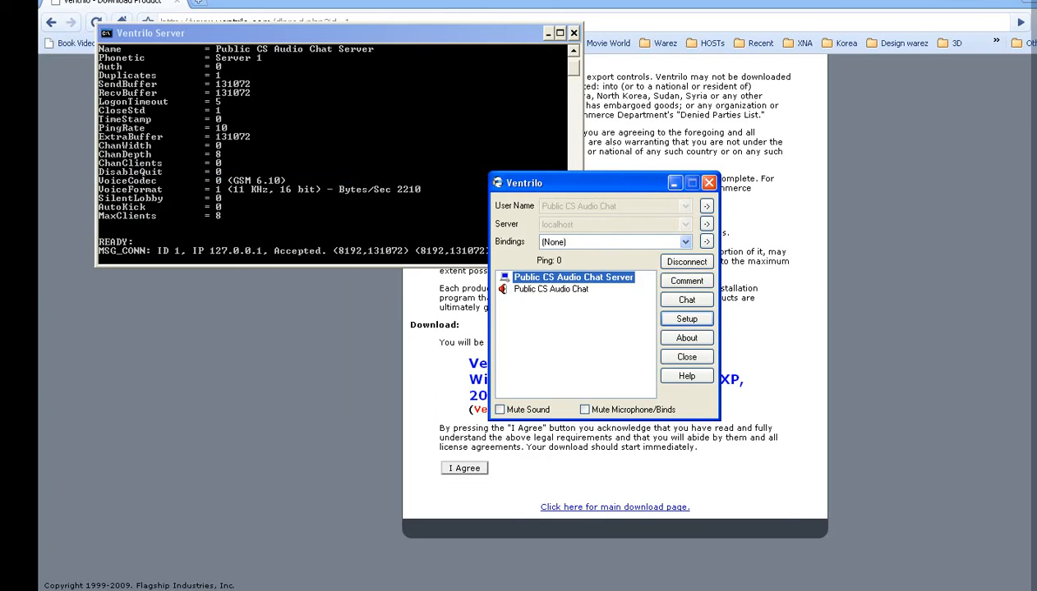
key(alt+Tab)
Step: Add the closing line "Хүлээн авч үзсэнд талархаж байна." and sign off with BYE underneath
key(Return)
key(Return)
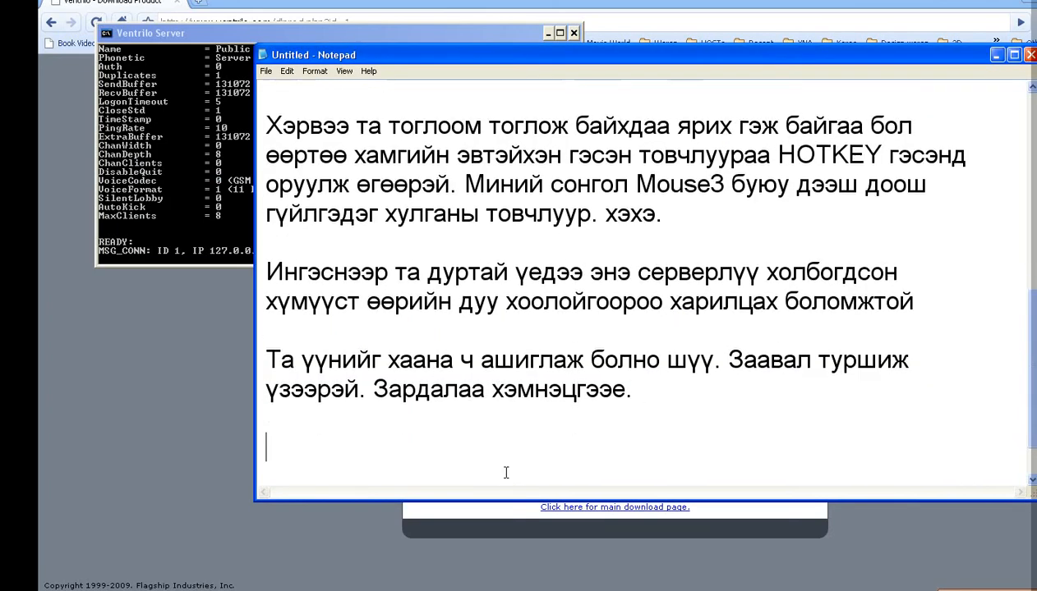
text(Хүлээн)
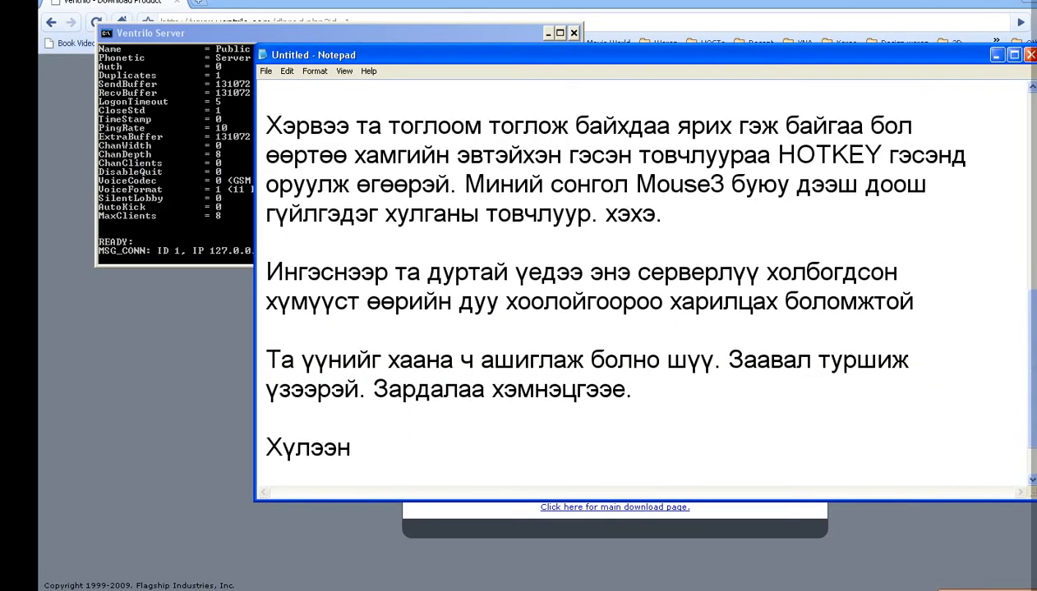
text( авч үс)
key(BackSpace)
text(к)
key(BackSpace)
text(зс)
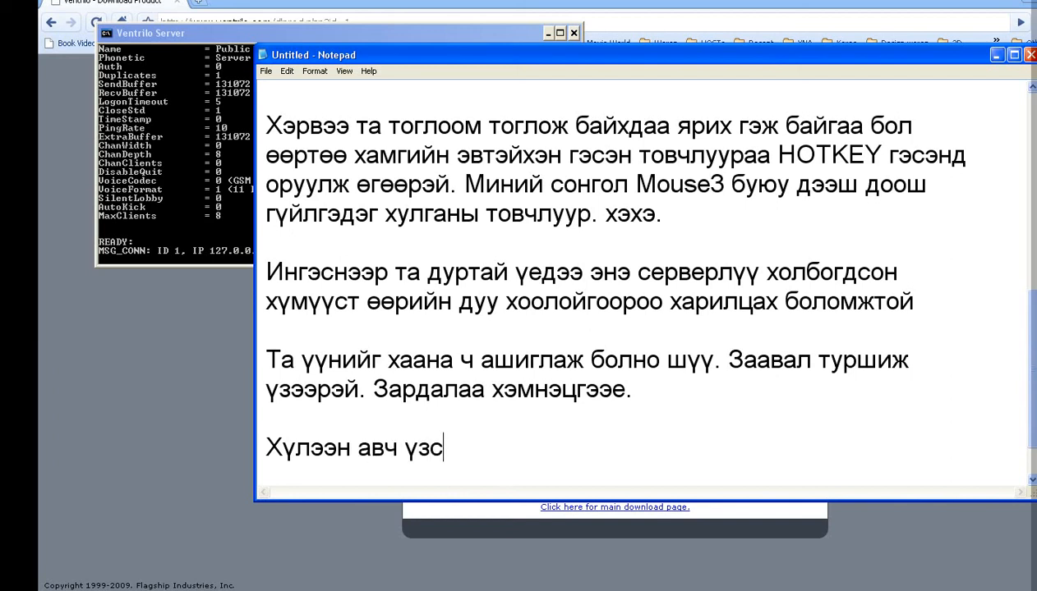
text(энд талархa)
text(ж байна.)
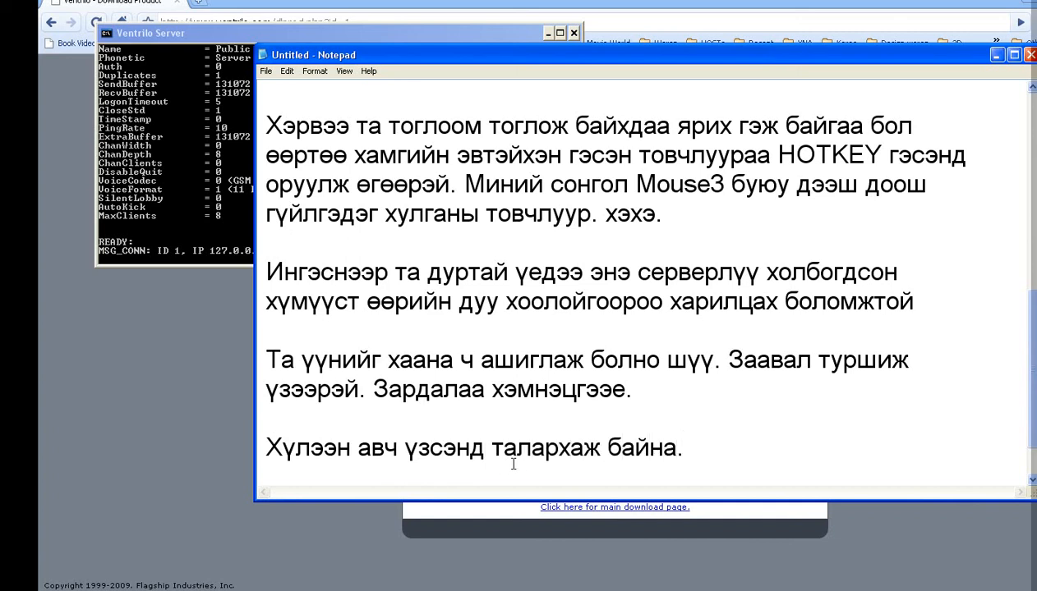
key(Return)
text(BYE)
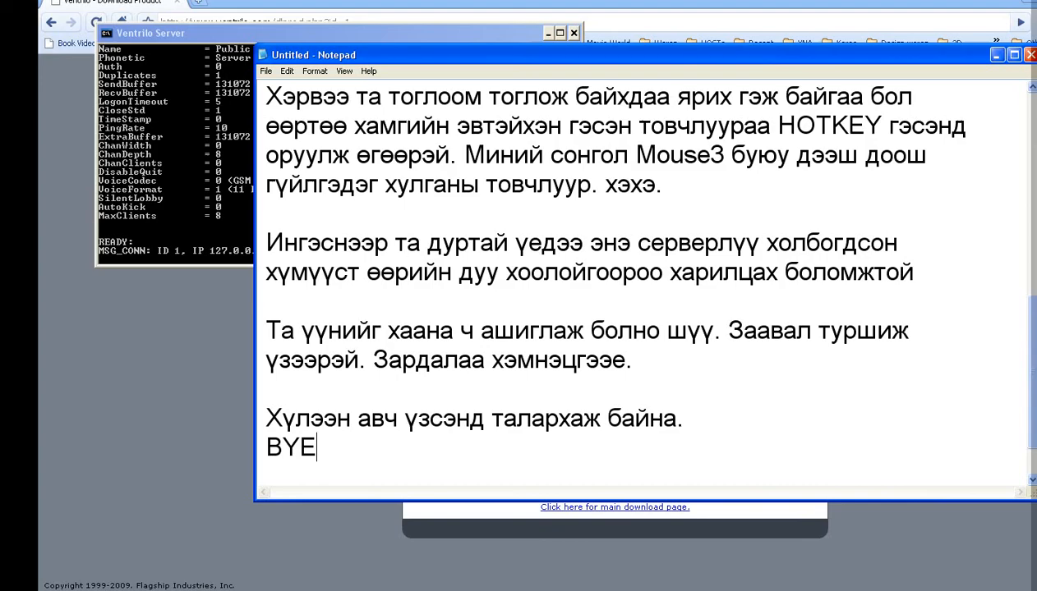